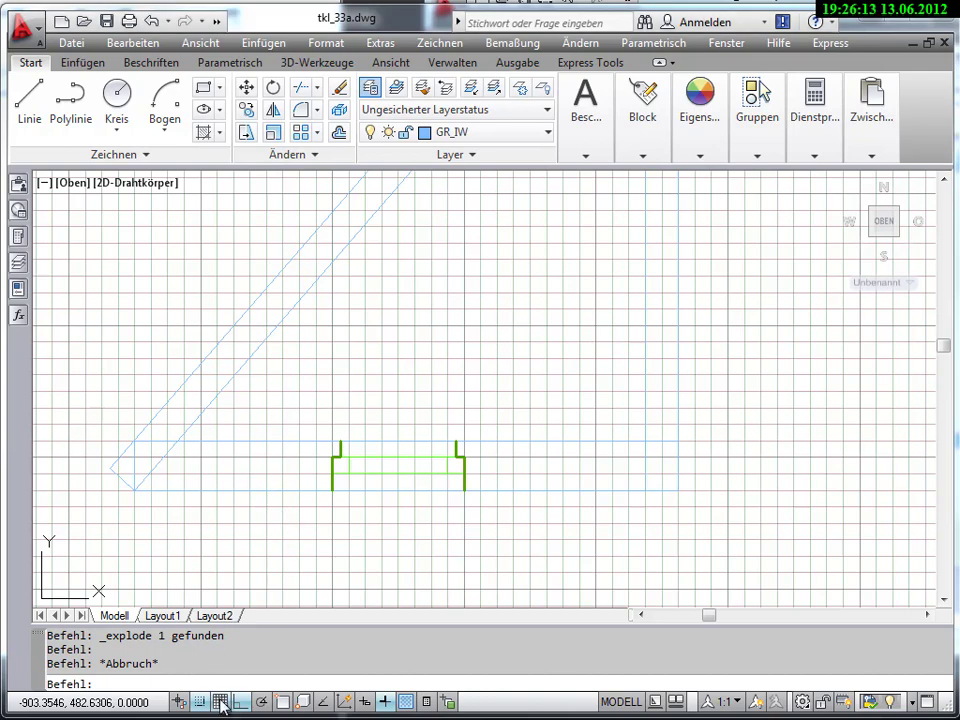
# - Switch the grid off and zoom in on the window in the wall, beginning the wall selection
pyautogui.click(220, 703)
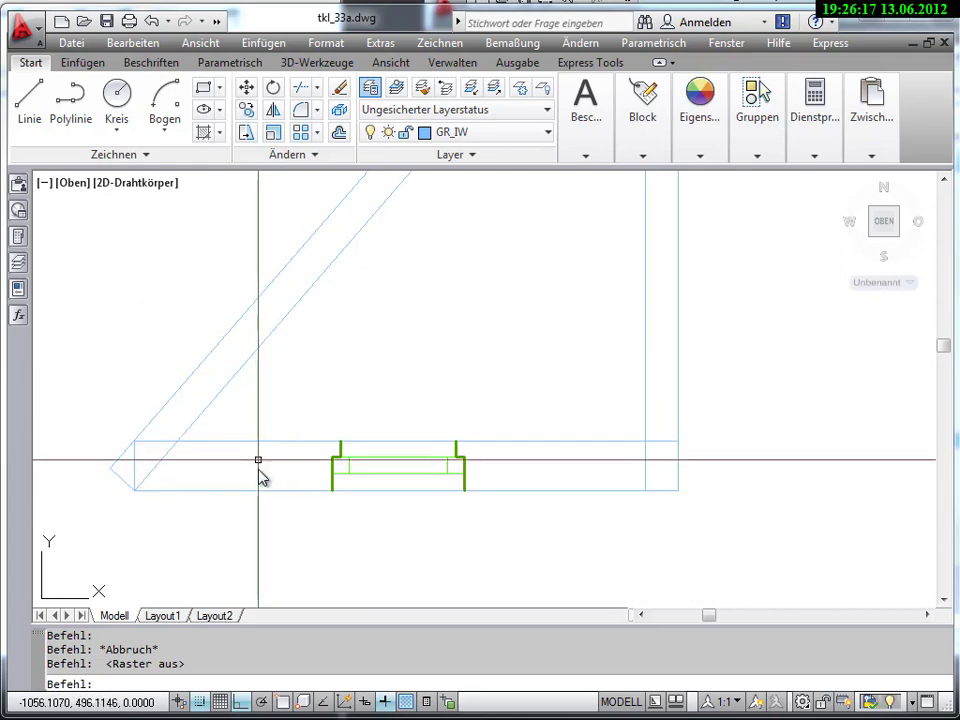
pyautogui.moveTo(295, 388); pyautogui.dragTo(233, 438, button='middle')
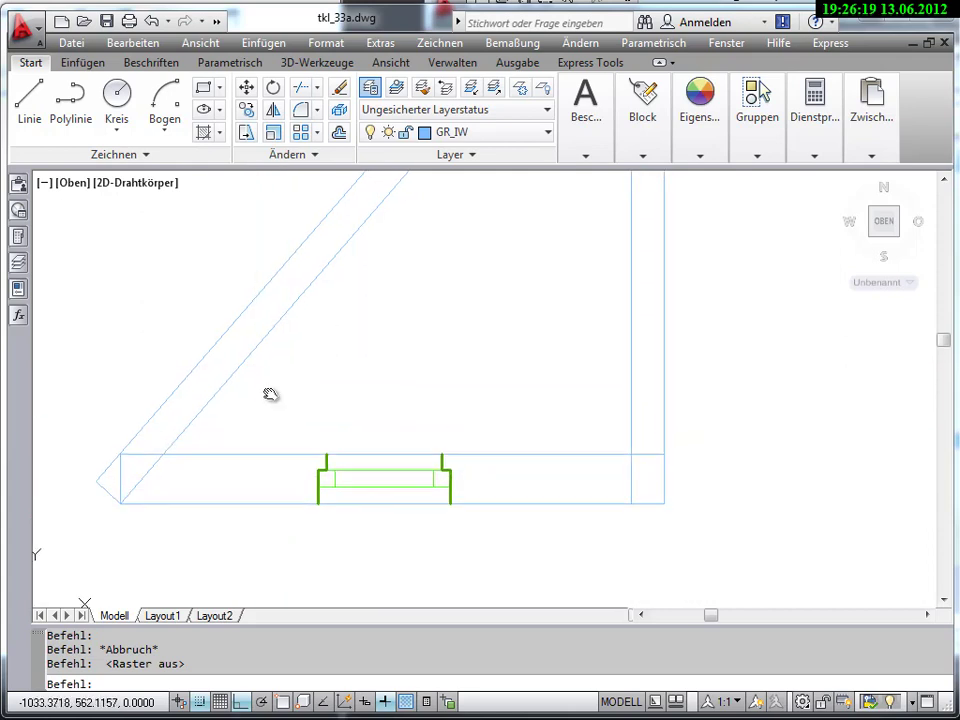
pyautogui.moveTo(308, 511)
pyautogui.mouseDown(button='middle')
pyautogui.moveTo(313, 463)
pyautogui.moveTo(347, 392)
pyautogui.mouseUp(button='middle')
pyautogui.scroll(1, 340, 420)
pyautogui.moveTo(336, 443); pyautogui.dragTo(289, 479, button='middle')
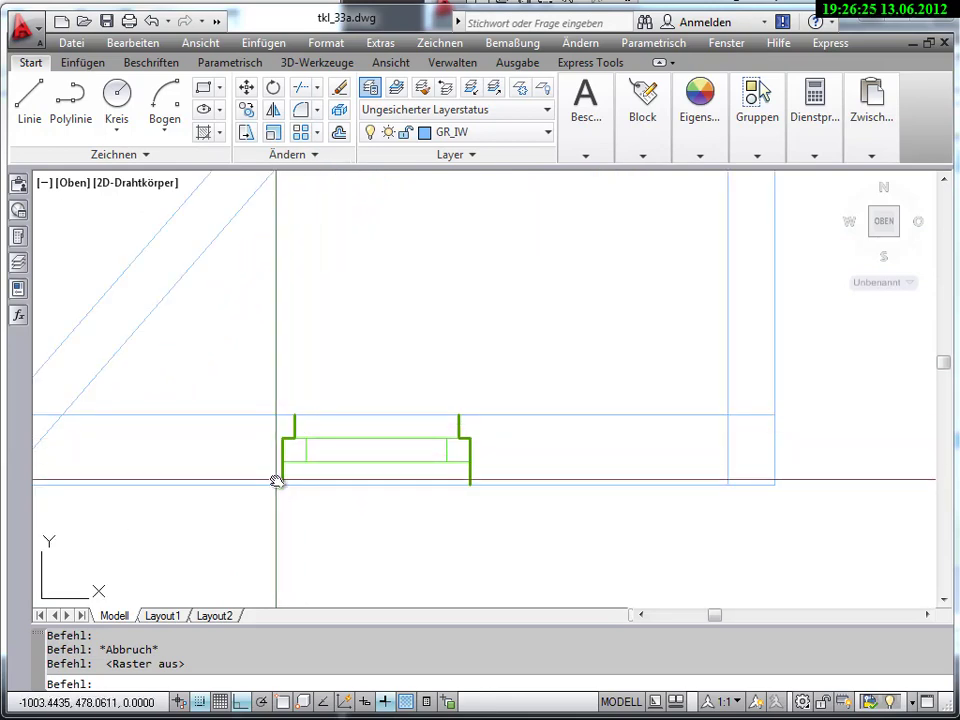
pyautogui.moveTo(251, 418); pyautogui.dragTo(300, 414, button='middle')
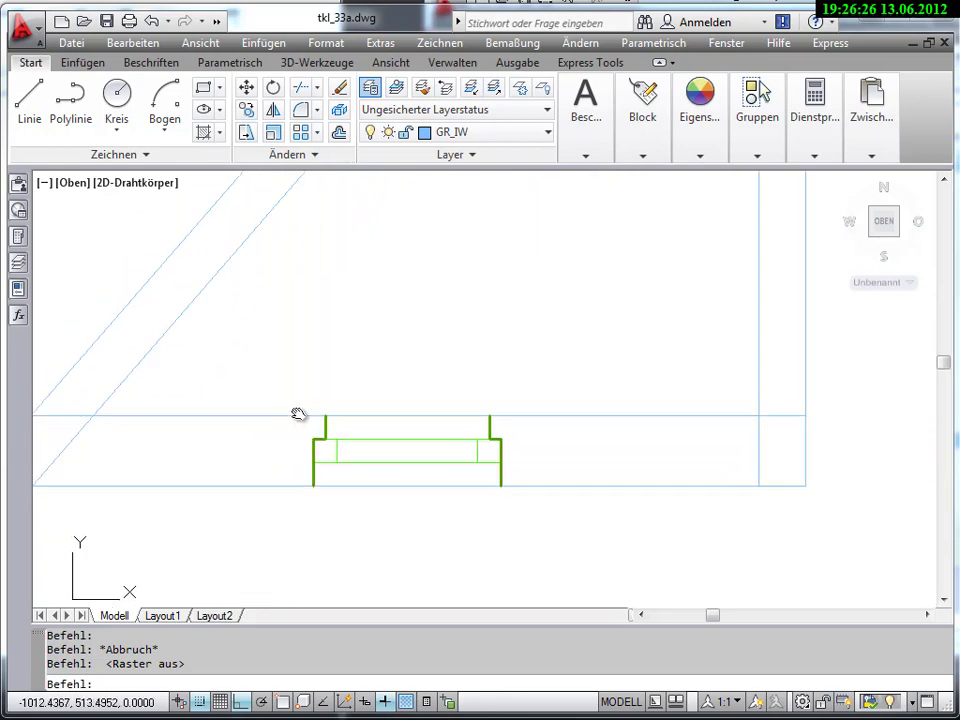
pyautogui.click(266, 510)
# - Put the selected wall rectangle on layer GR_AW and clear the selection
pyautogui.click(237, 378)
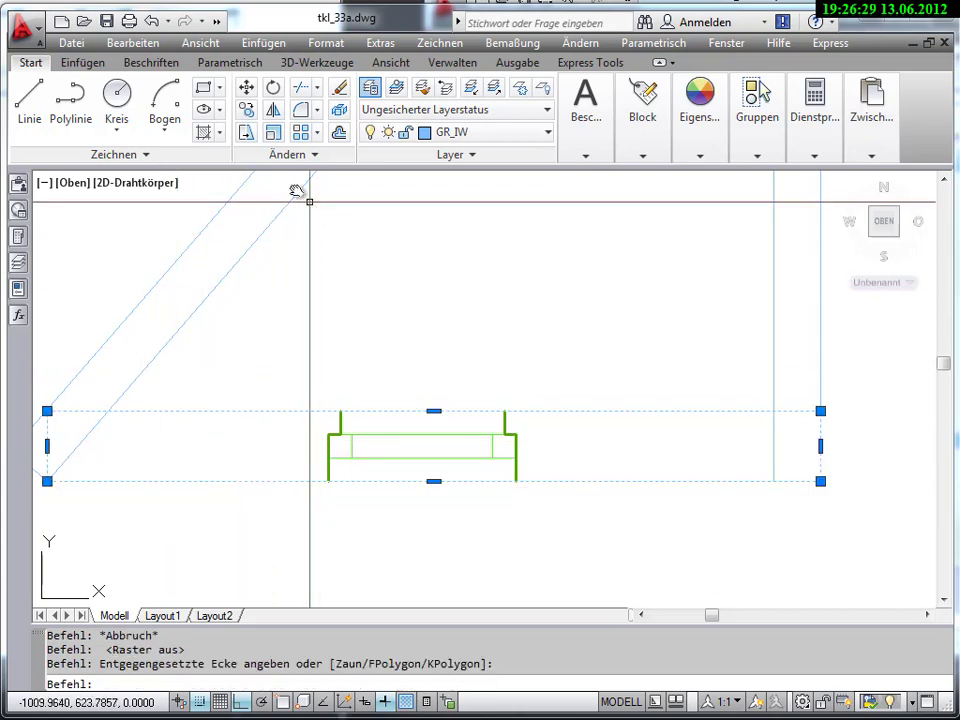
pyautogui.click(549, 134)
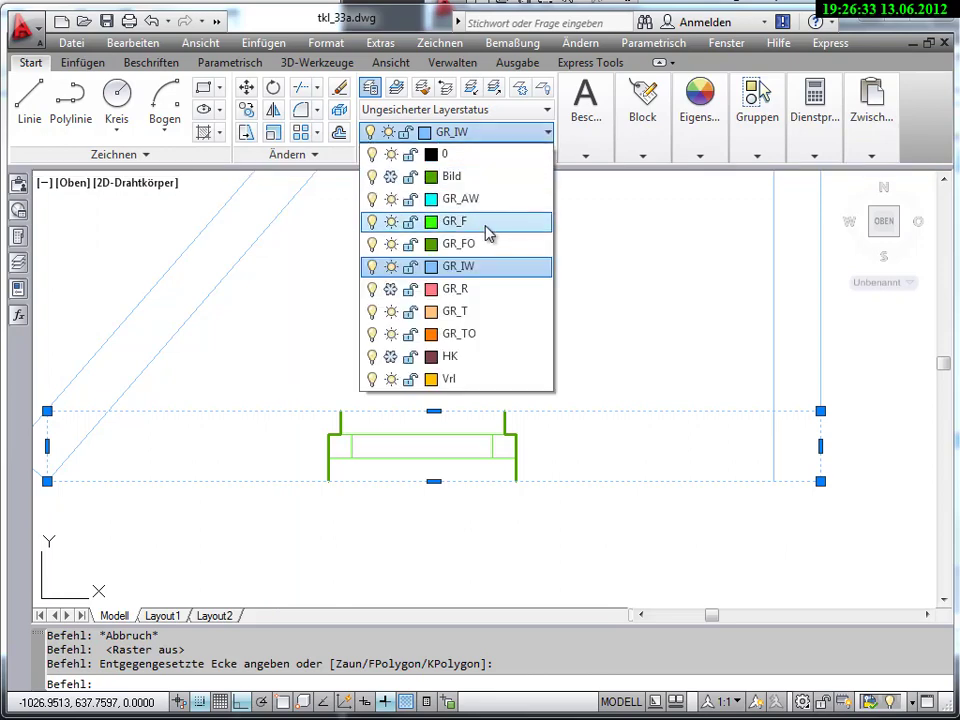
pyautogui.click(480, 200)
pyautogui.press('Escape')
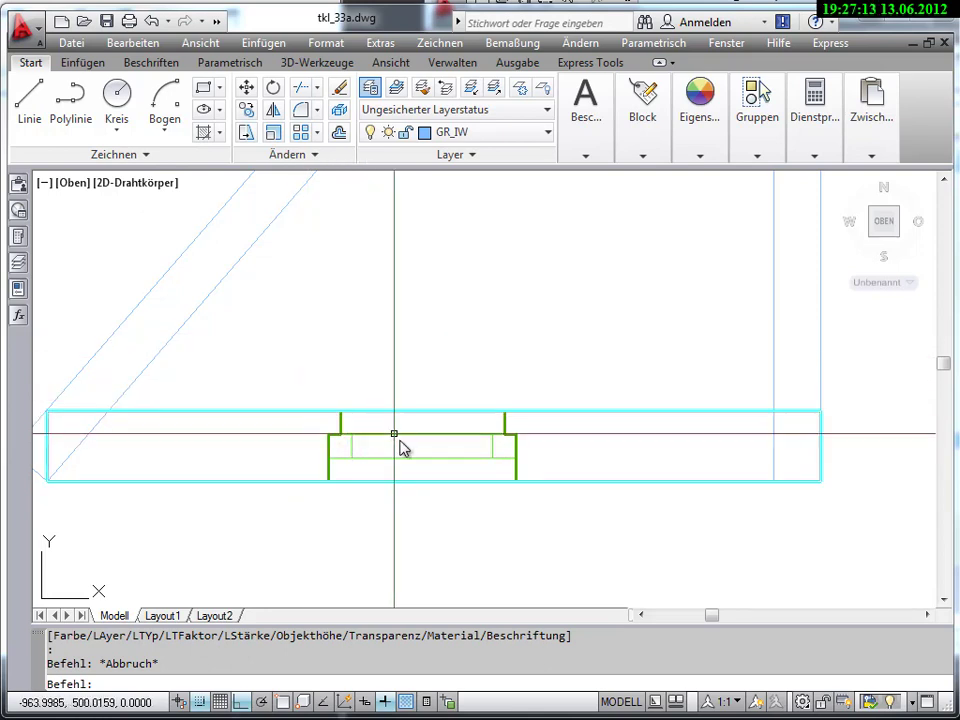
pyautogui.press('Escape')
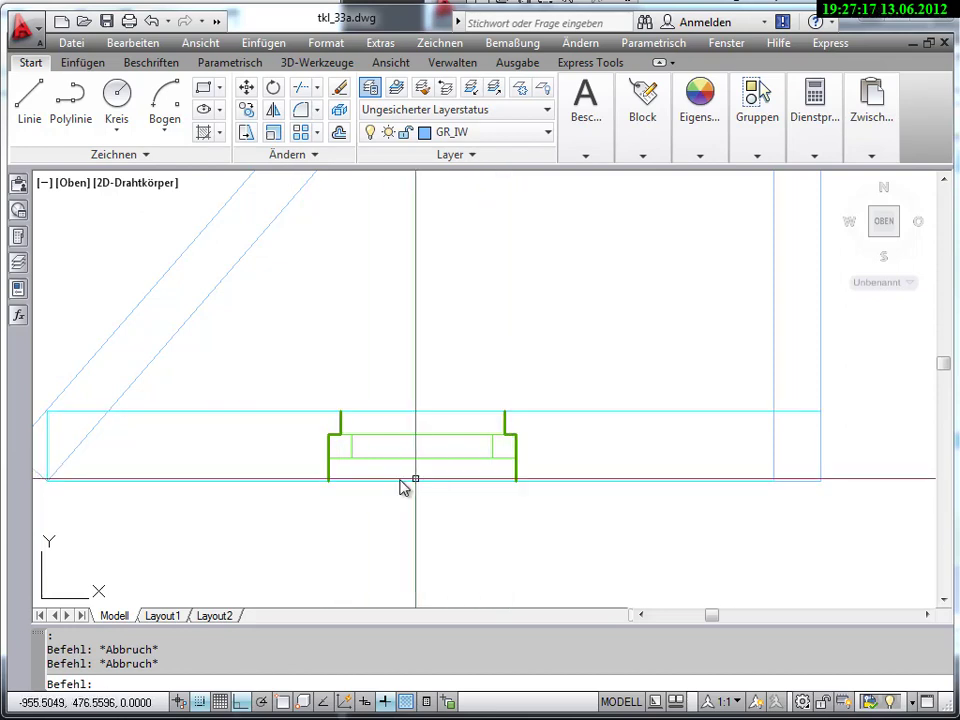
pyautogui.scroll(2, 430, 524)
pyautogui.scroll(2, 425, 512)
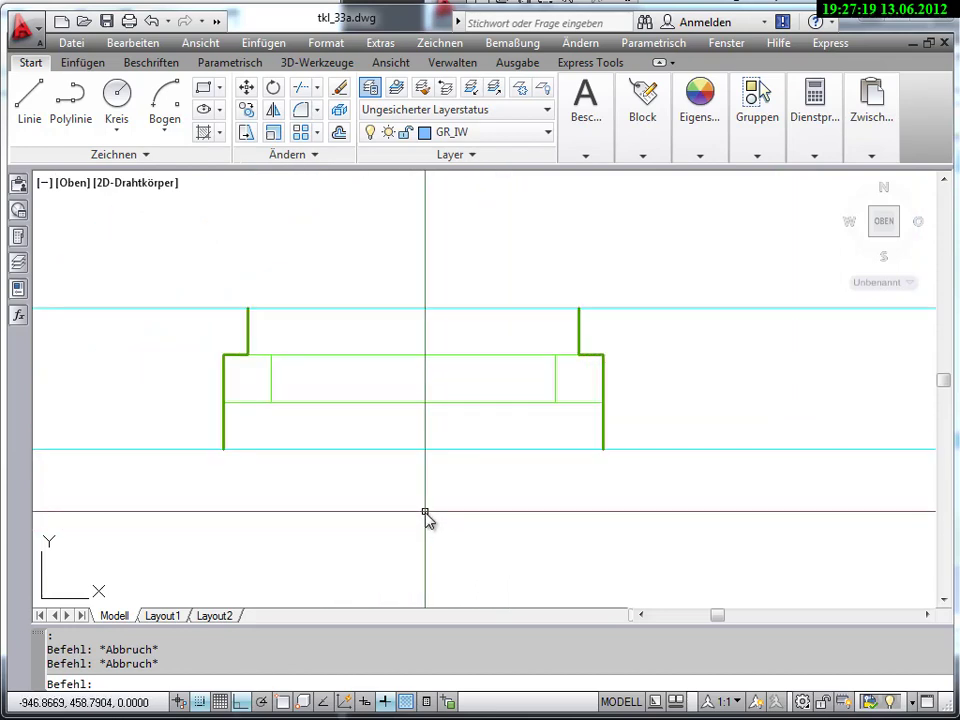
pyautogui.moveTo(425, 512); pyautogui.dragTo(422, 574, button='middle')
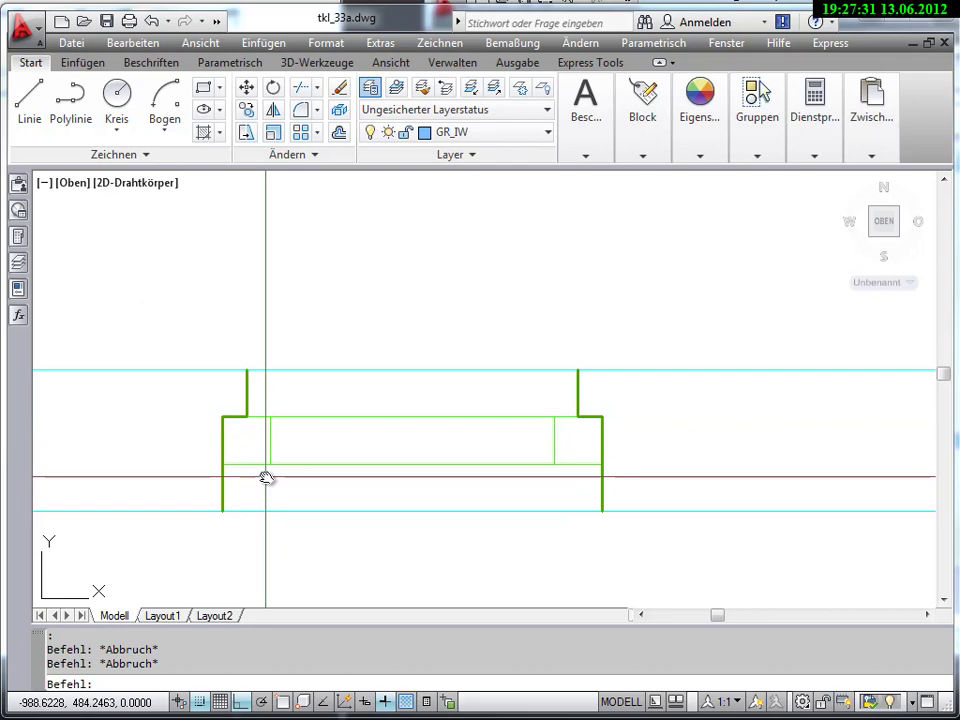
pyautogui.scroll(-2, 376, 446)
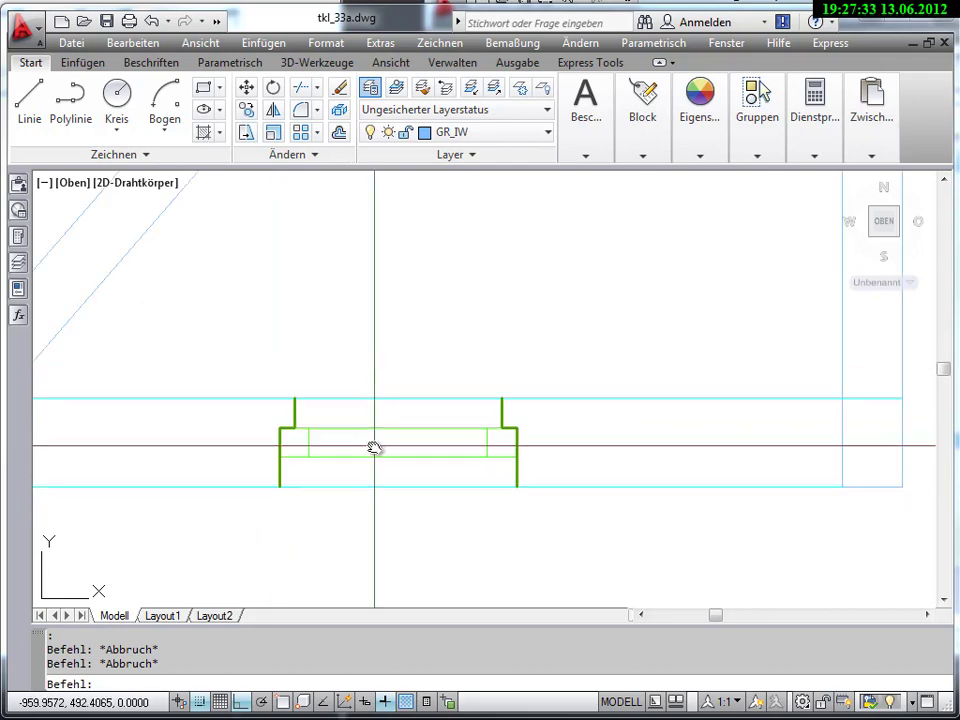
pyautogui.scroll(-2, 366, 448)
pyautogui.moveTo(358, 449); pyautogui.dragTo(323, 463, button='middle')
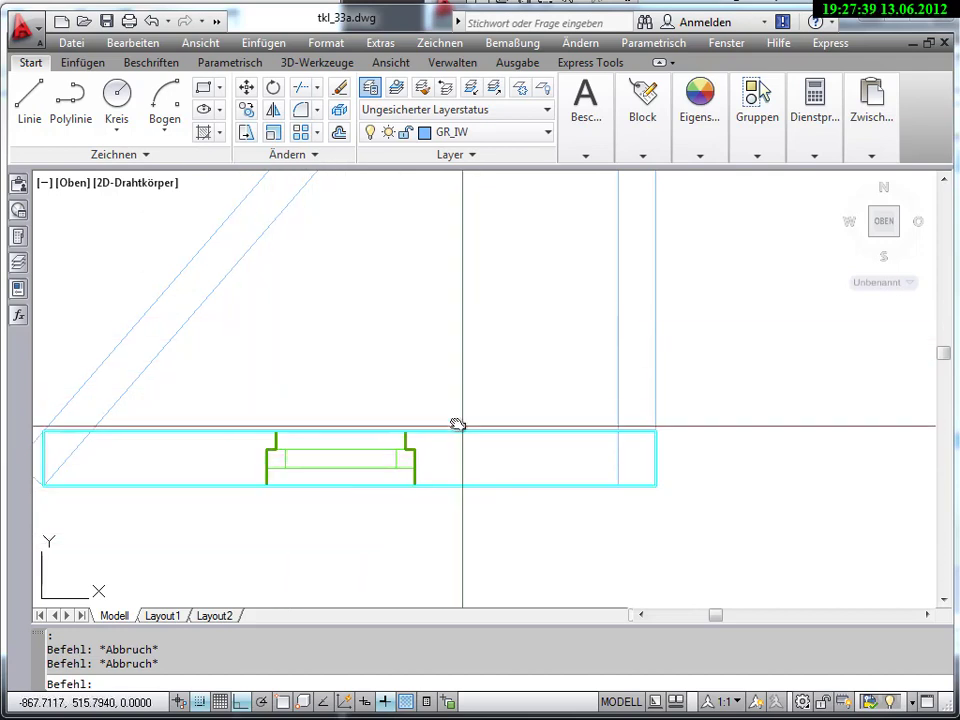
# - Launch Block erstellen from the Einfügen tab's block dropdown
pyautogui.click(80, 64)
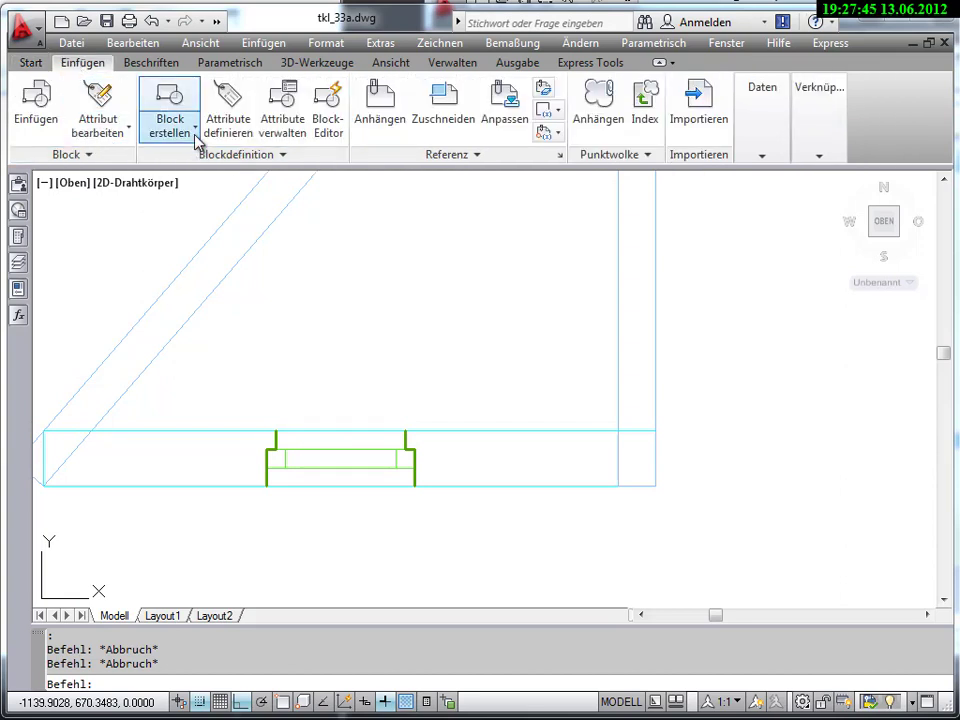
pyautogui.click(196, 140)
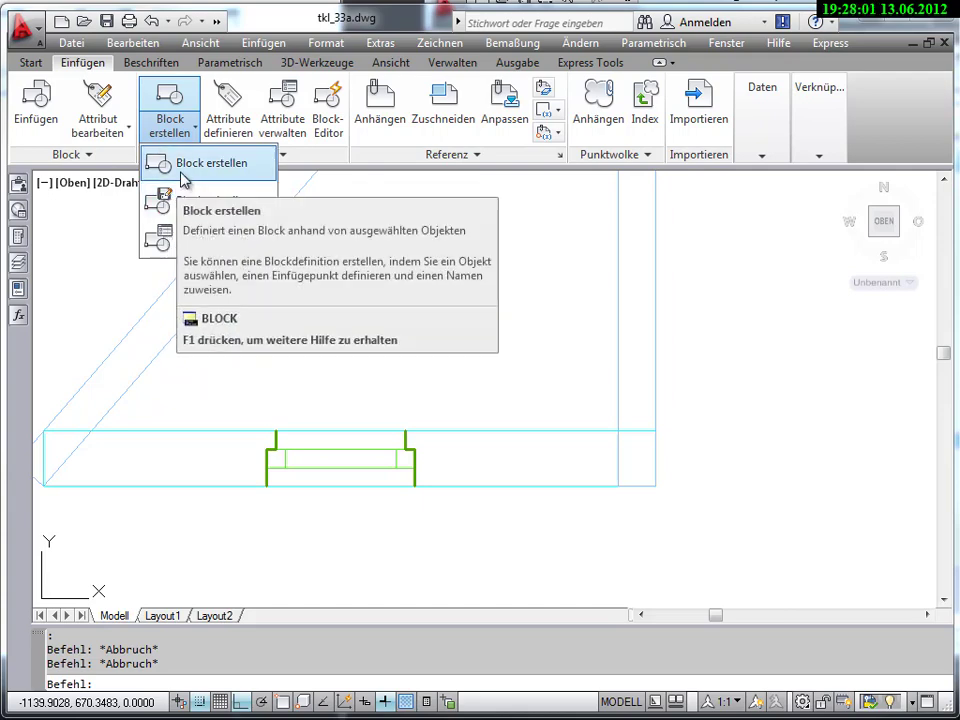
pyautogui.click(183, 163)
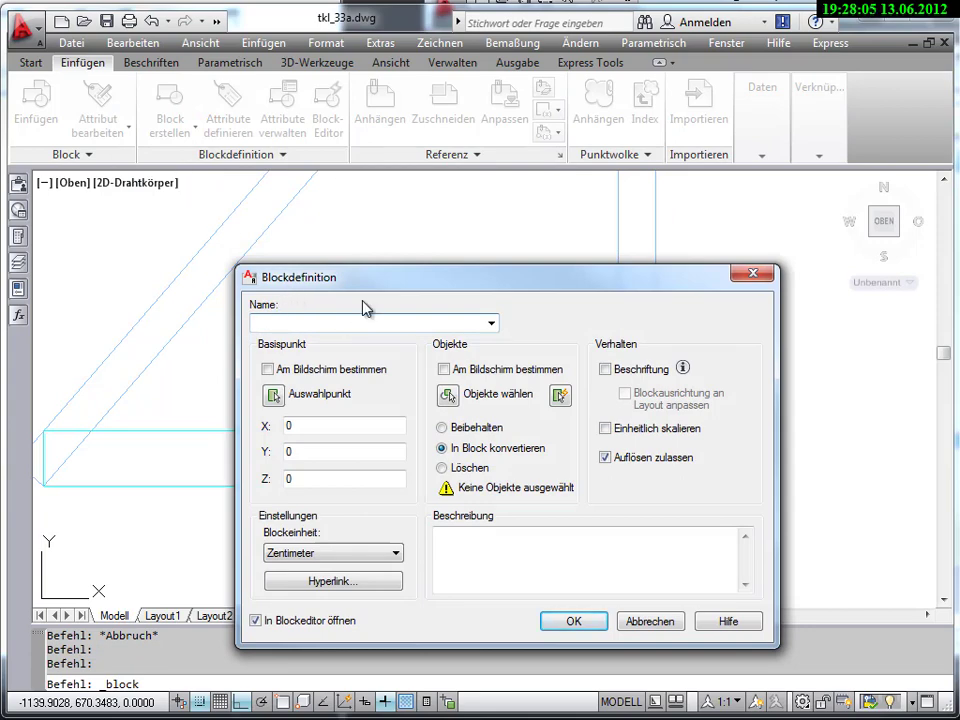
# - Enter Fenster36 as the block name and drag the Blockdefinition dialog to the right
pyautogui.write('Fen')
pyautogui.write('ster')
pyautogui.moveTo(348, 280); pyautogui.dragTo(625, 229)
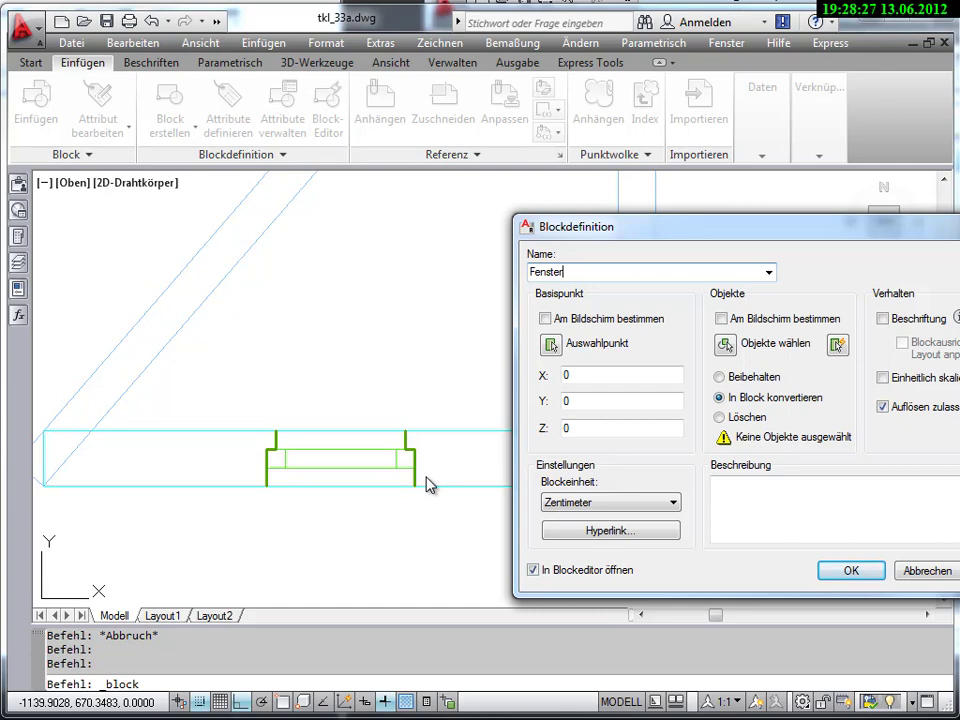
pyautogui.write('365')
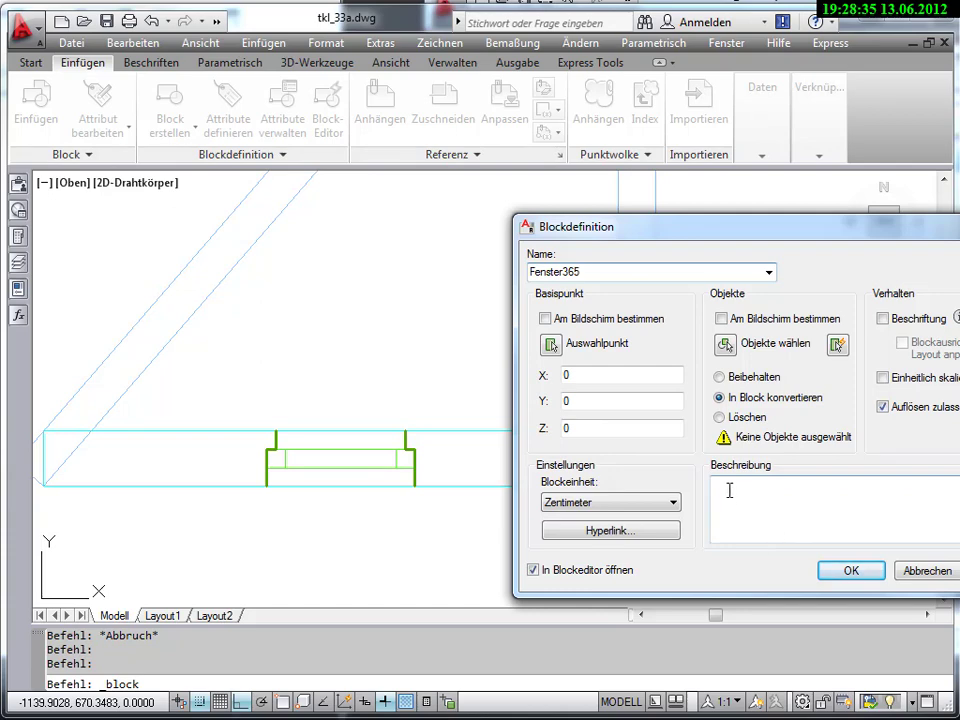
# - Complete the name as Fenster365 and add the description 'Fenster, Grundriss 1:100, 36.5er Wand'
pyautogui.click(759, 487)
pyautogui.write('Fenst')
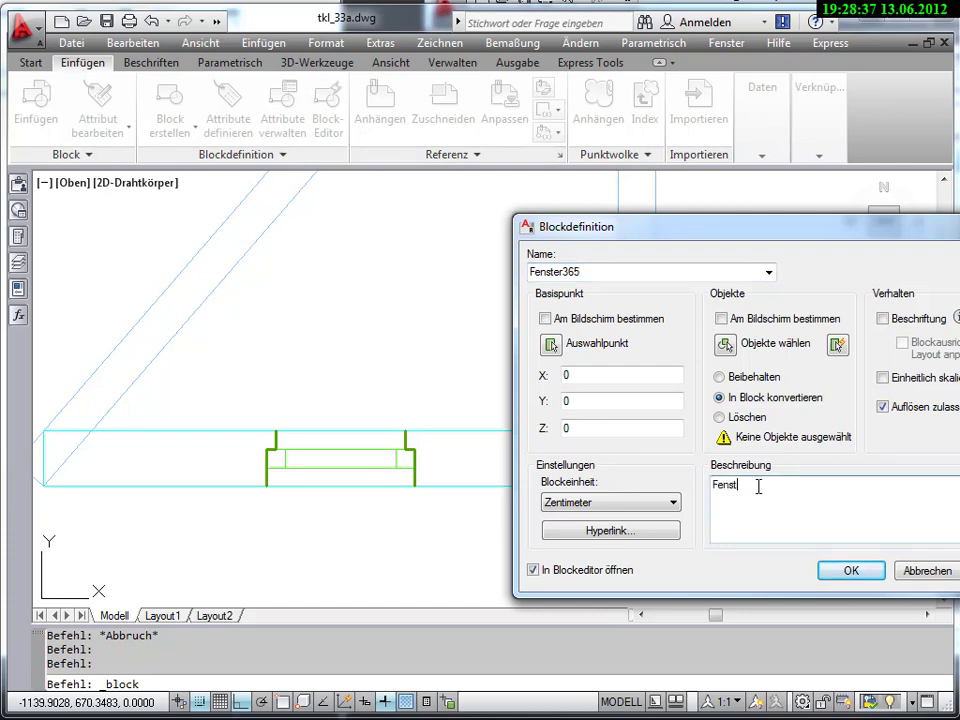
pyautogui.write('er, Grunriss 1:100, 36.5er Wa')
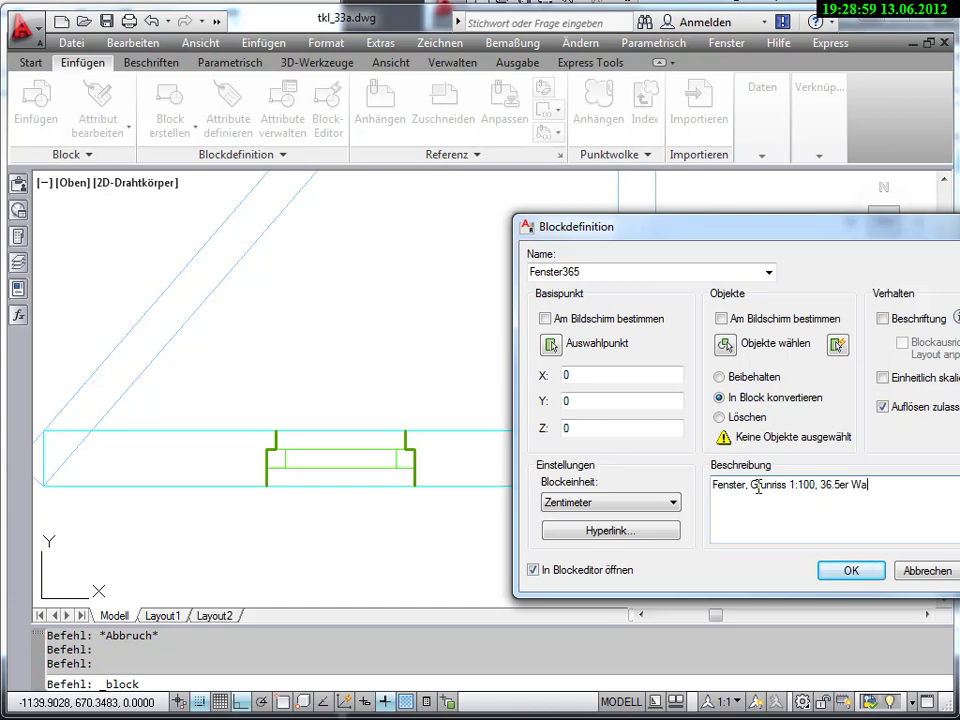
pyautogui.write('nd')
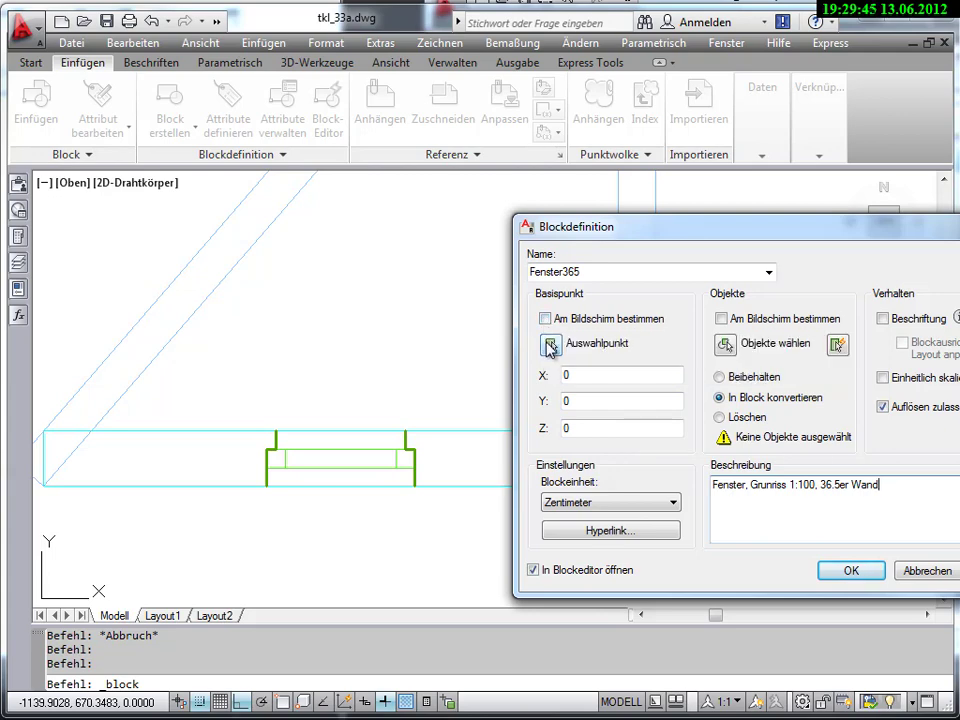
# - Pick base point (-1000, 475), window-select the six window objects, and uncheck In Blockeditor öffnen
pyautogui.click(549, 345)
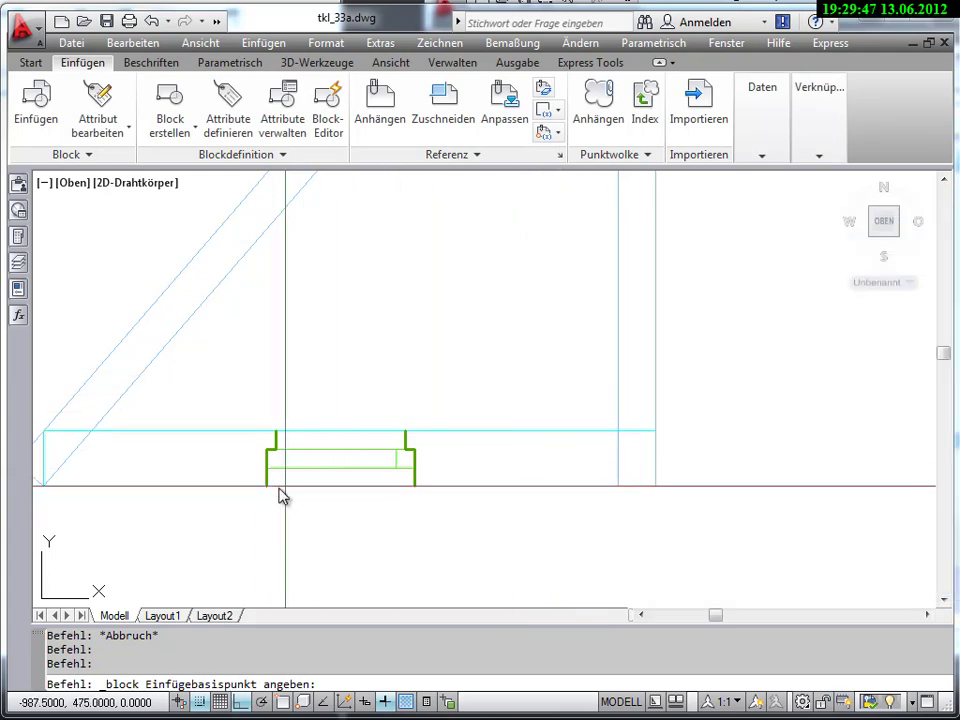
pyautogui.click(274, 488)
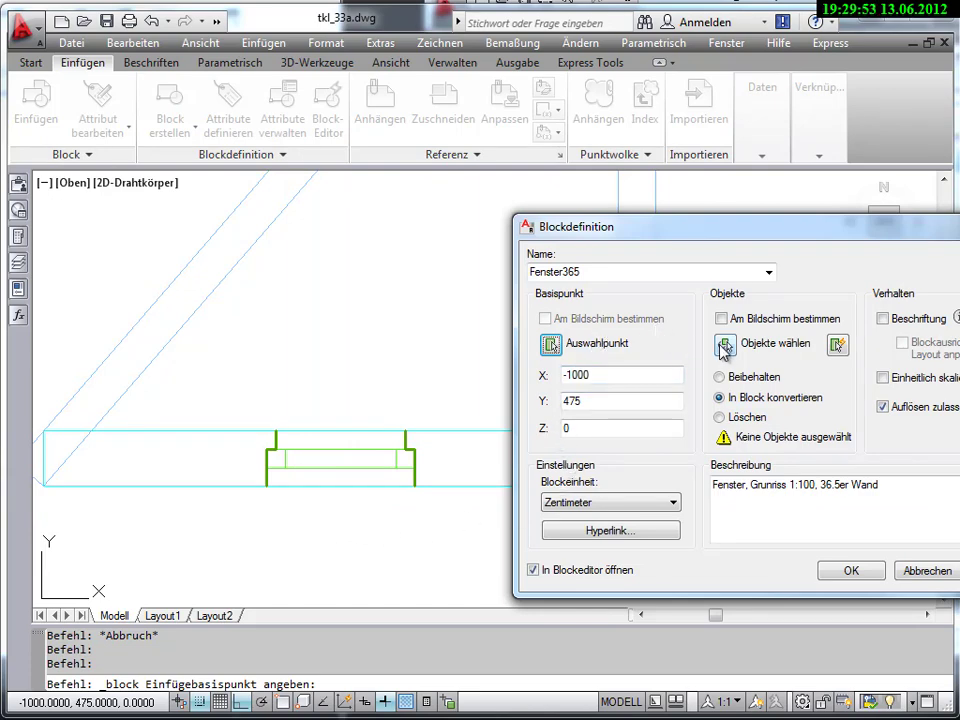
pyautogui.click(724, 346)
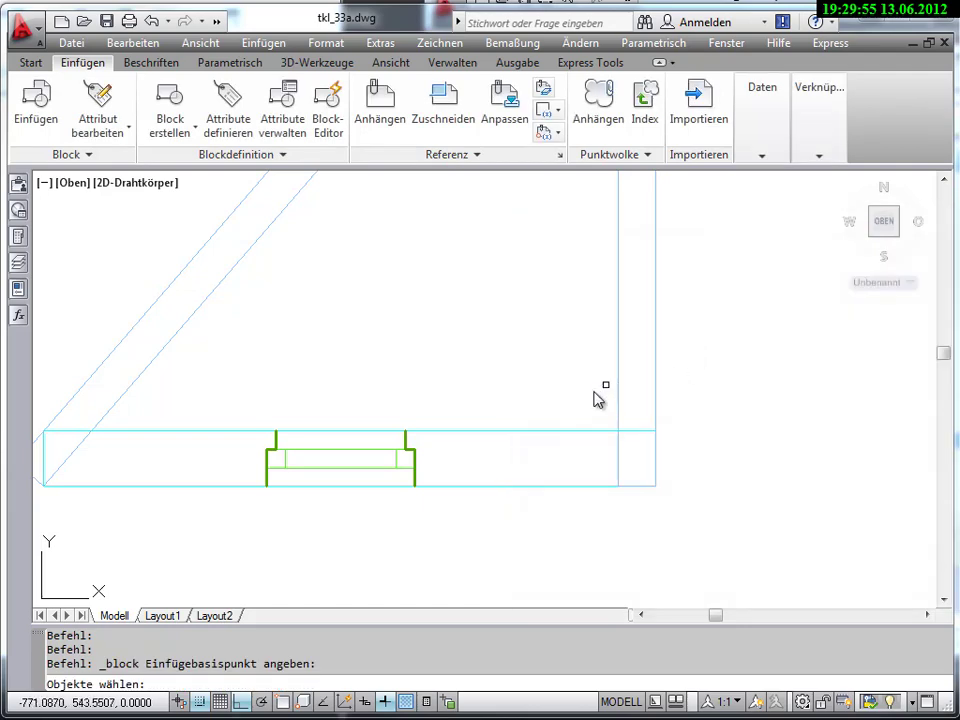
pyautogui.click(214, 399)
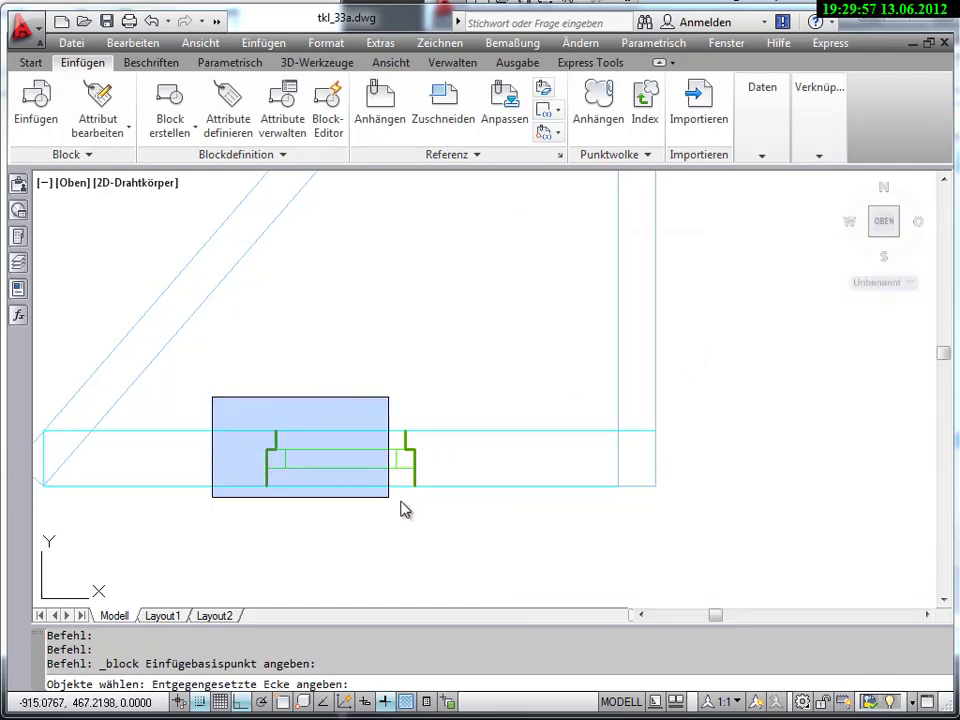
pyautogui.click(487, 521)
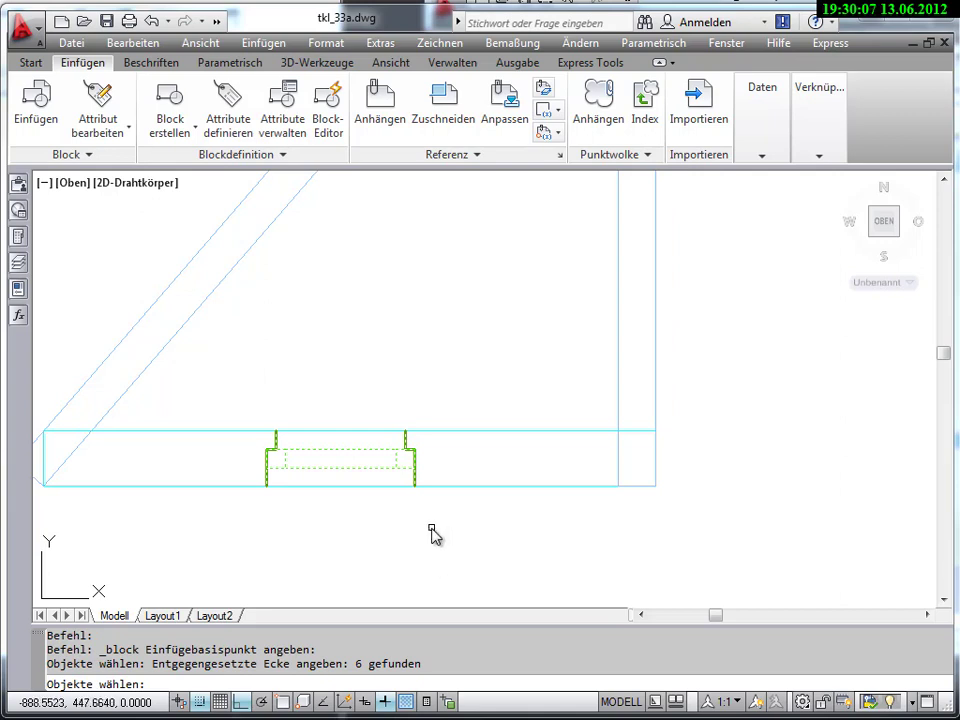
pyautogui.press('Return')
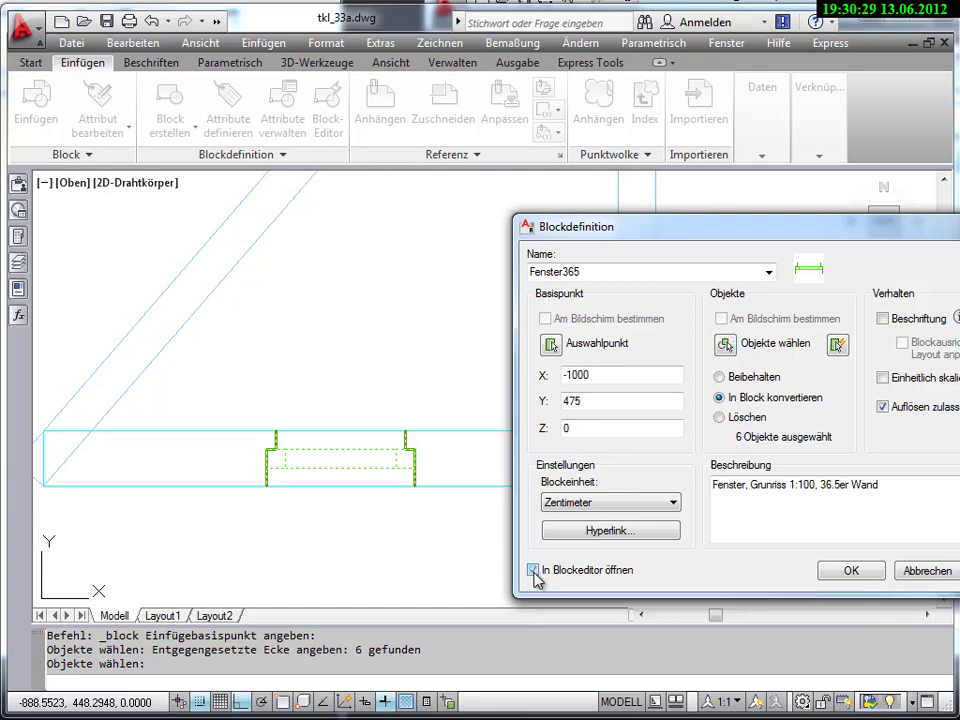
pyautogui.click(535, 572)
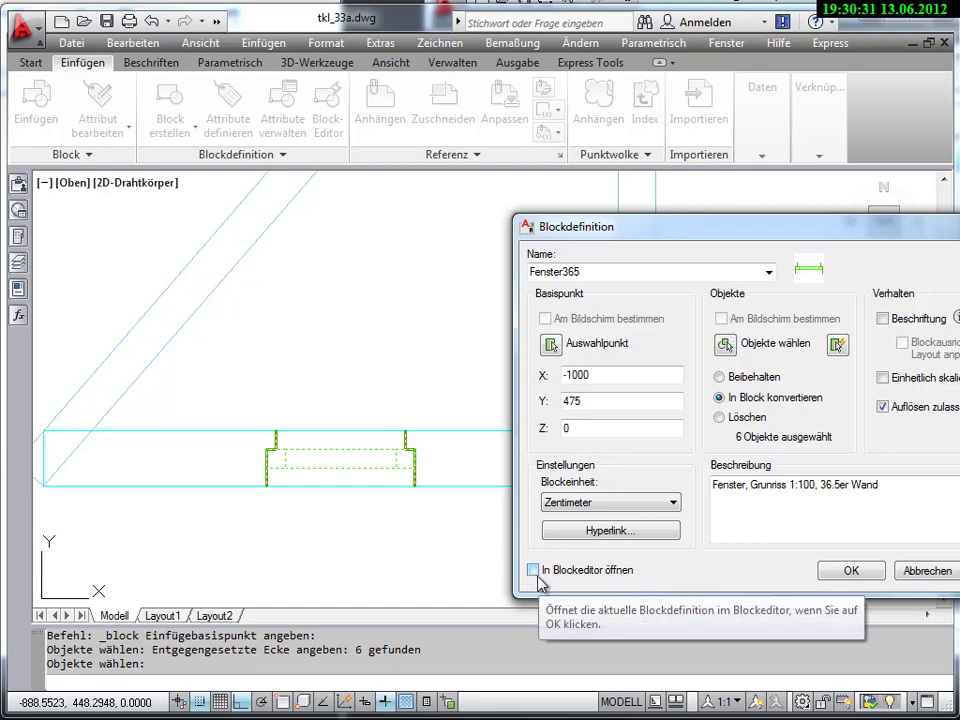
# - Create the Fenster365 block, then select it and cancel a trial move by its base point
pyautogui.click(850, 571)
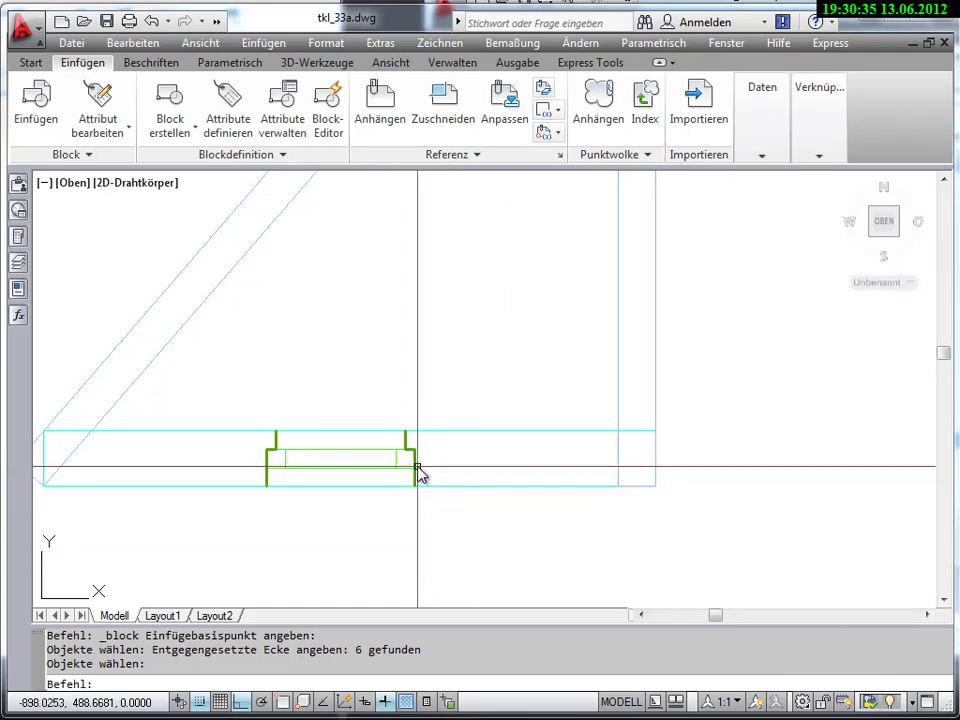
pyautogui.click(415, 474)
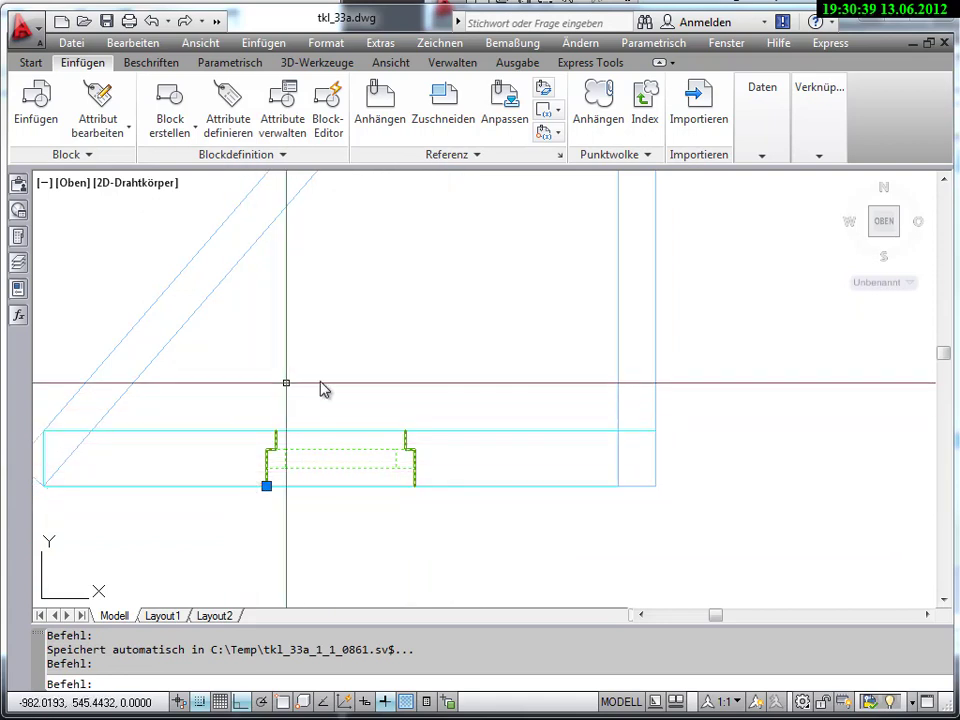
pyautogui.click(266, 487)
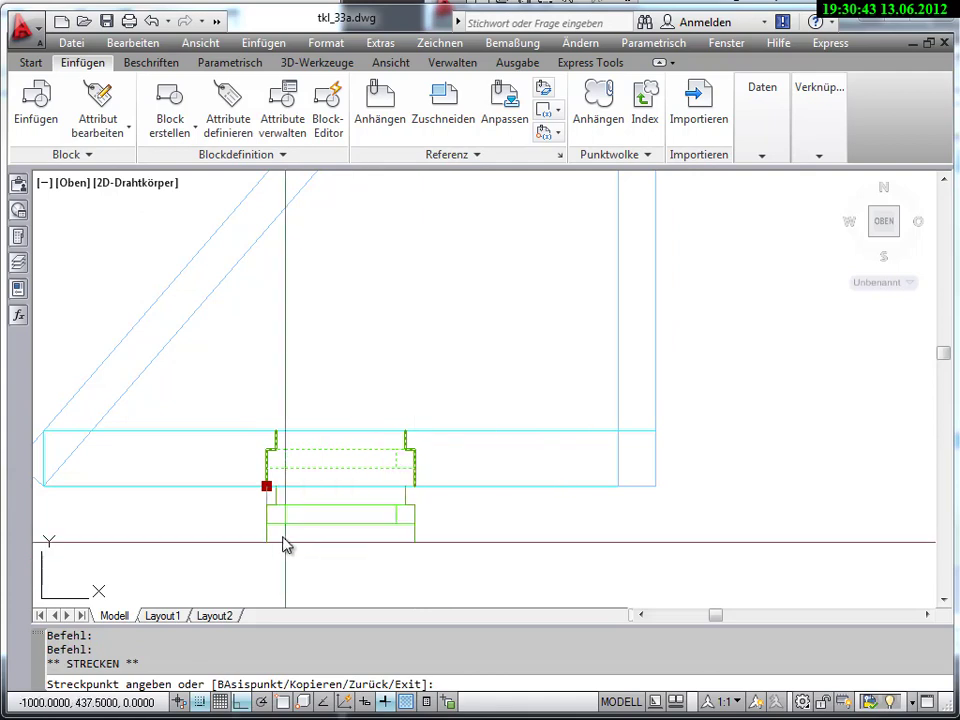
pyautogui.press('Escape')
# - Check the block's properties (layer GR_IW, insertion -1000, 475), then deselect and close the palette
pyautogui.click(18, 288)
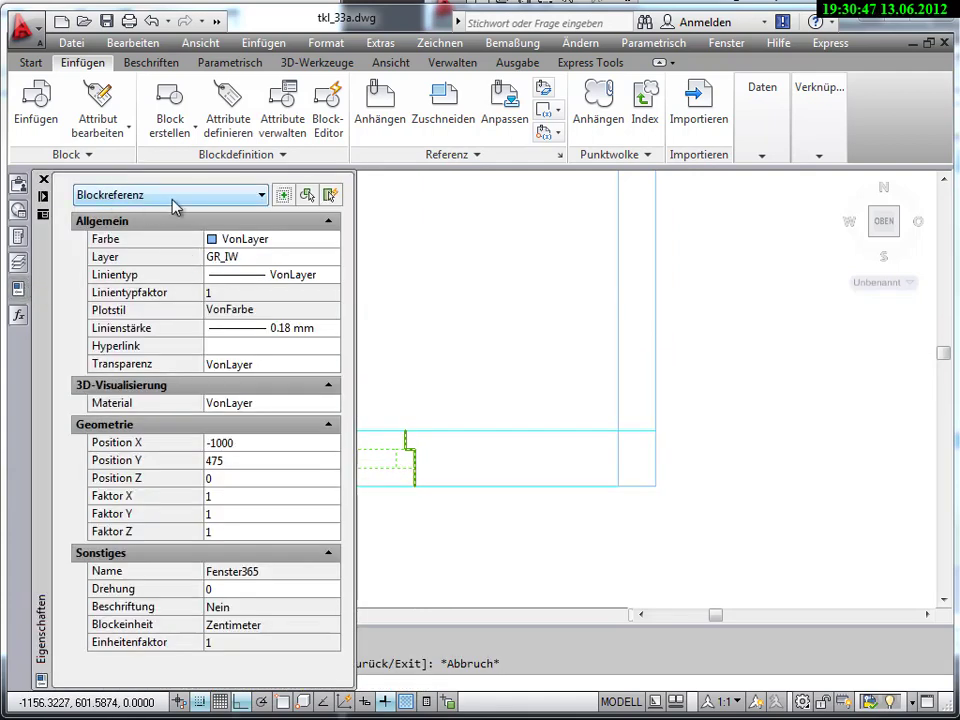
pyautogui.press('Escape')
pyautogui.press('Escape')
pyautogui.hotkey('ctrl', '1')
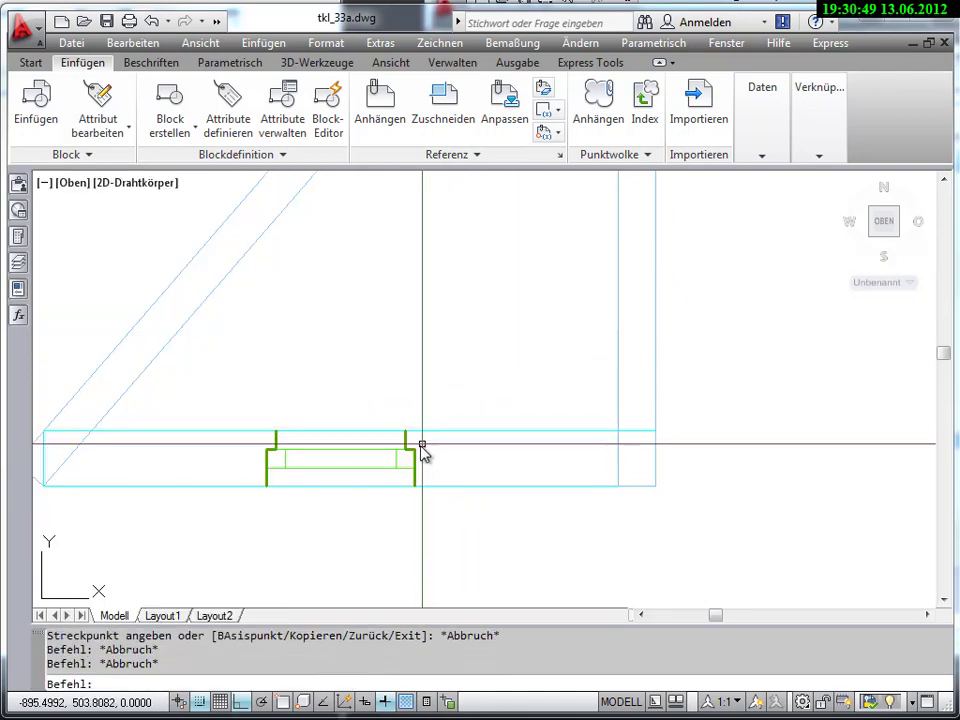
# - Explode the Fenster365 window block in the bottom wall
pyautogui.click(38, 64)
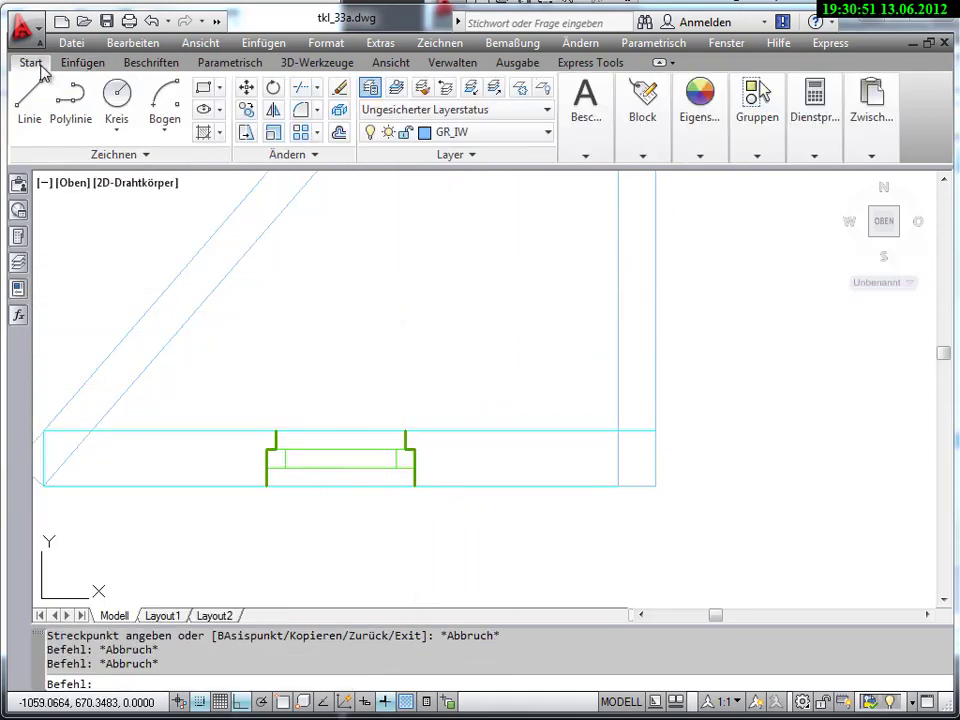
pyautogui.click(340, 111)
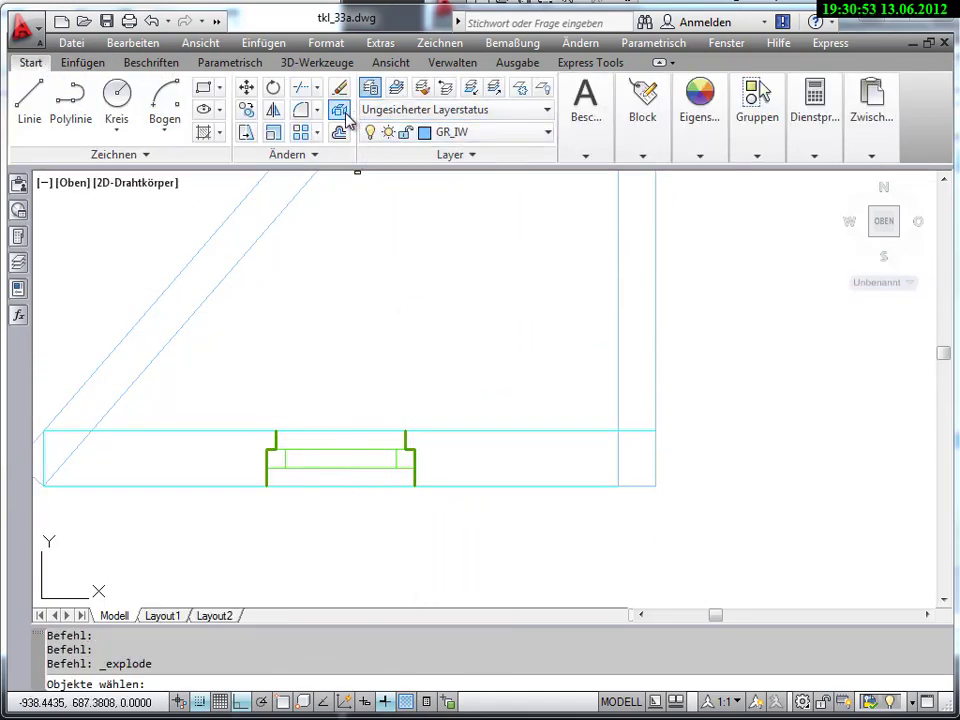
pyautogui.click(407, 452)
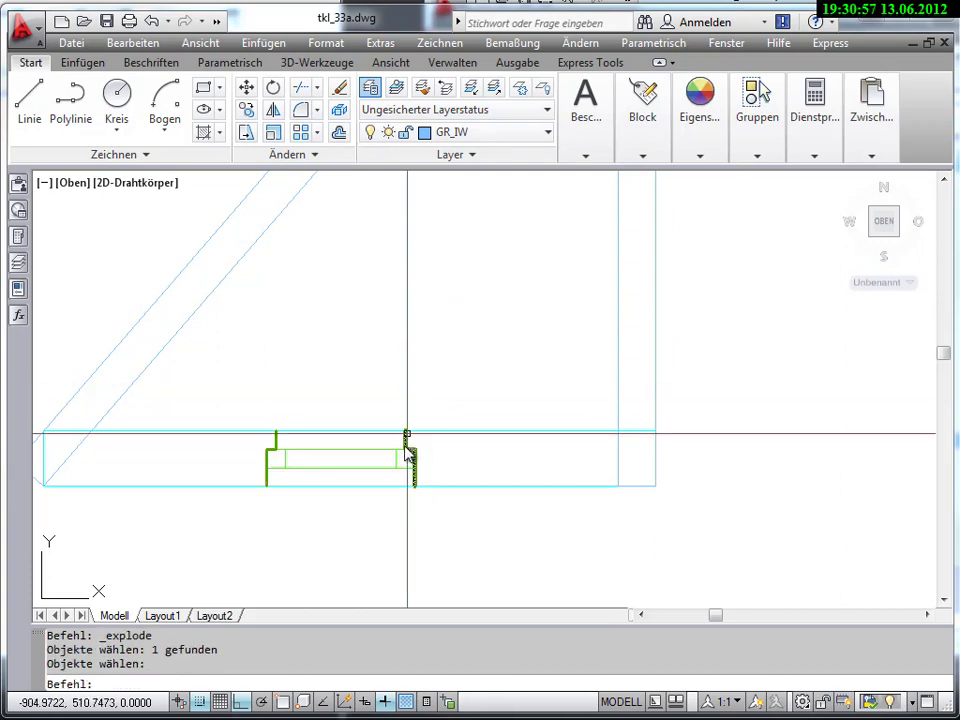
pyautogui.press('Return')
# - Inspect the exploded green window pieces in the Properties palette
pyautogui.click(409, 447)
pyautogui.click(276, 448)
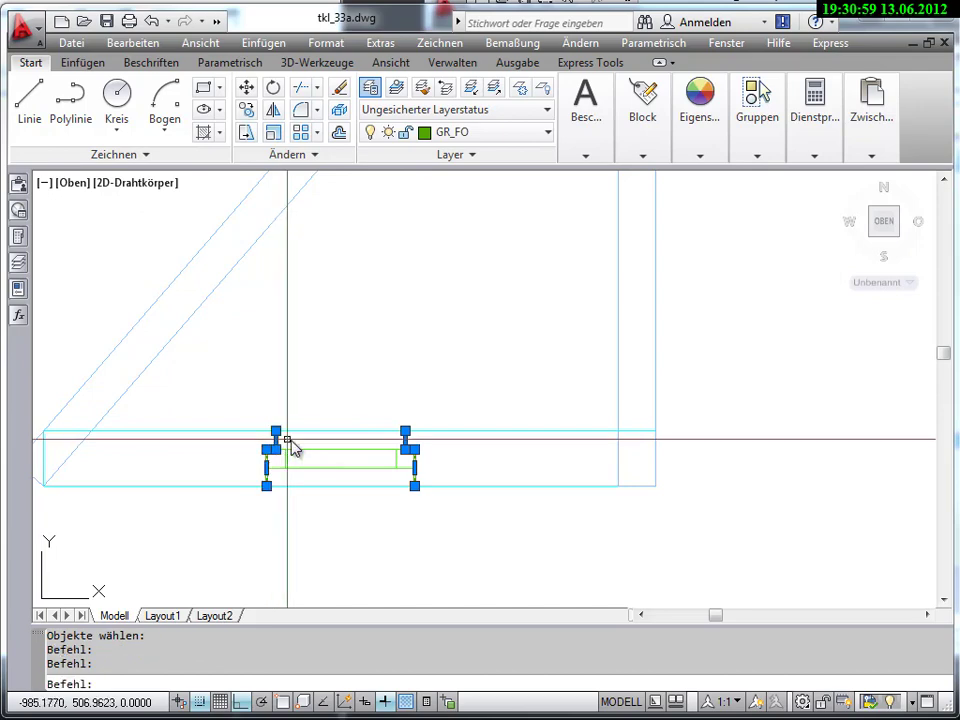
pyautogui.press('Escape')
pyautogui.click(18, 316)
pyautogui.click(18, 292)
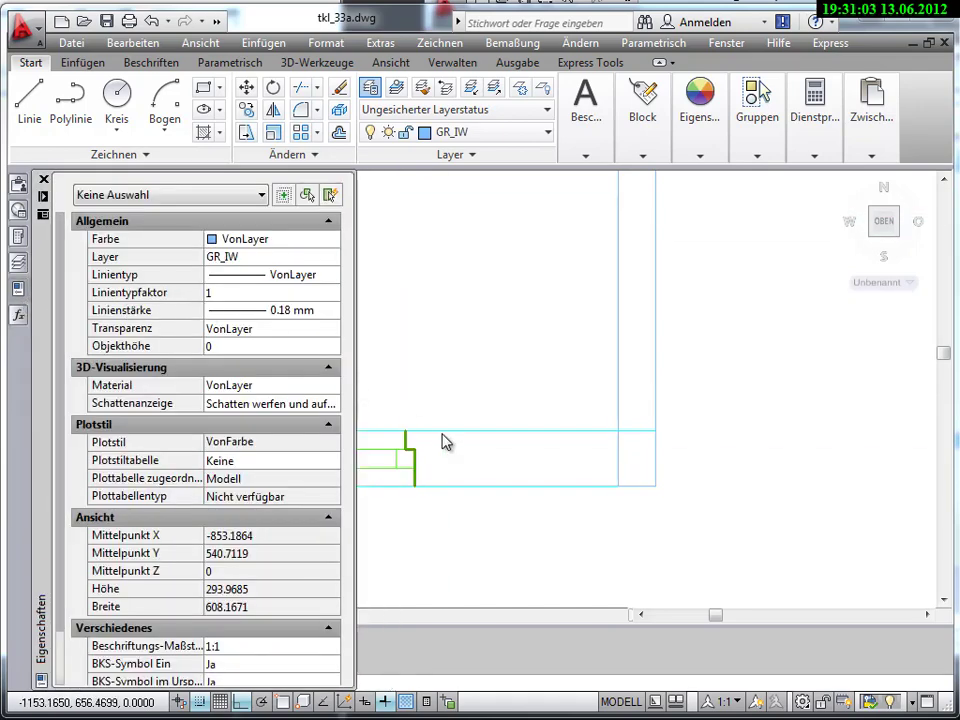
pyautogui.click(412, 447)
pyautogui.click(17, 291)
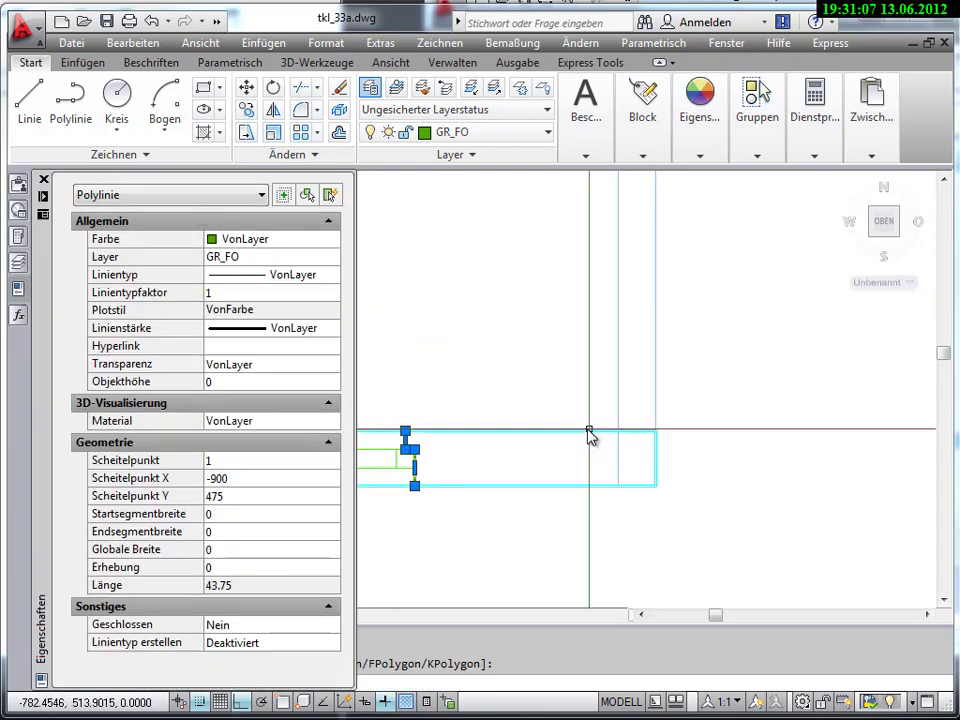
pyautogui.press('Escape')
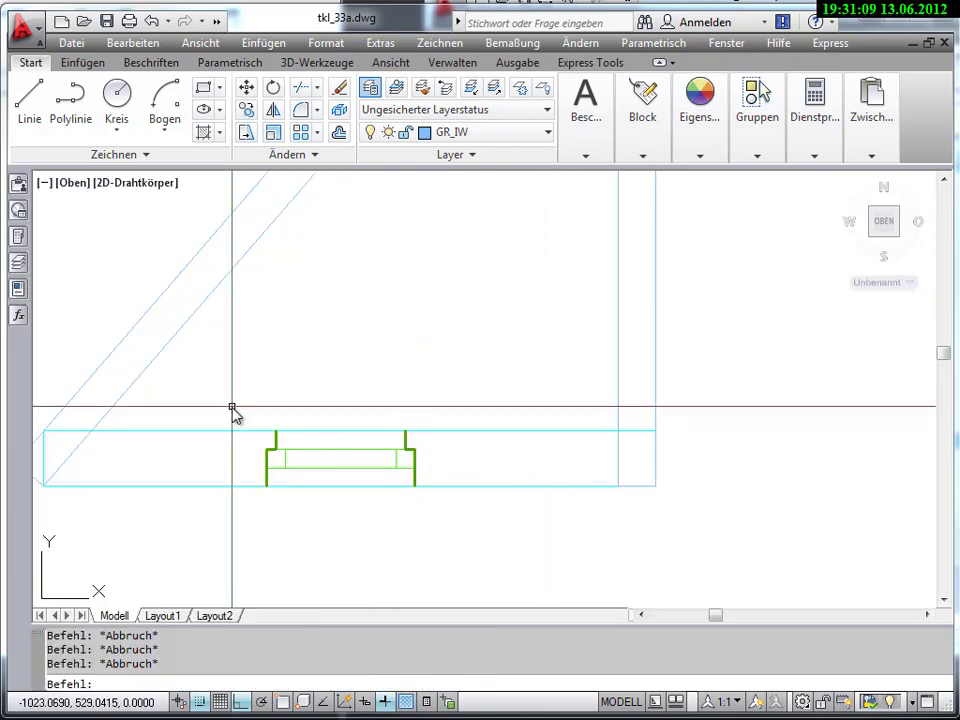
# - Window-select all six window pieces and delete them
pyautogui.click(234, 409)
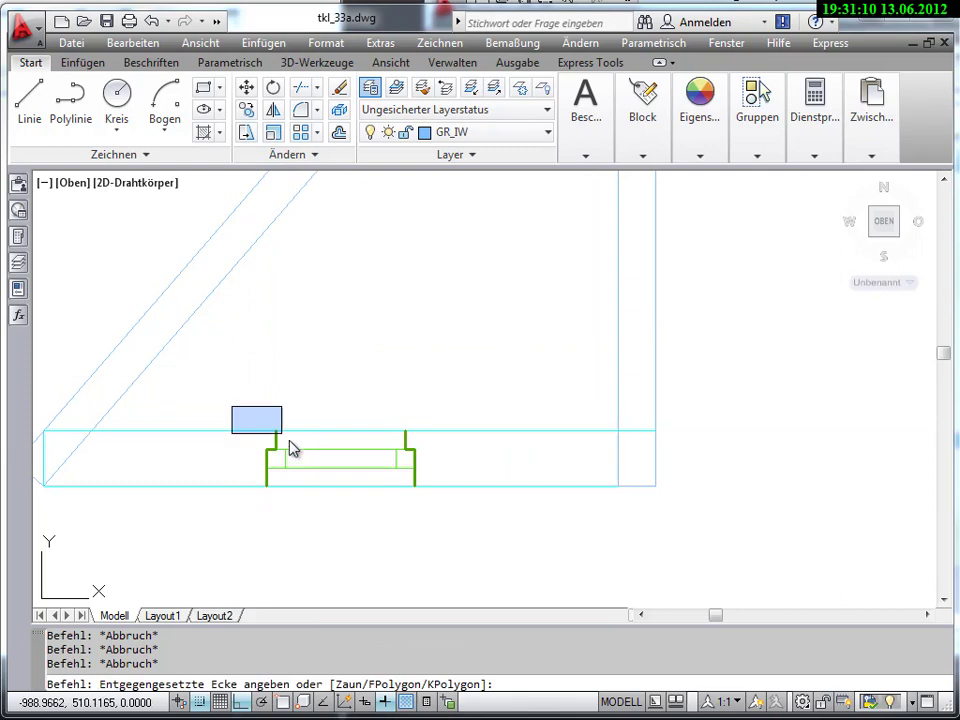
pyautogui.click(477, 517)
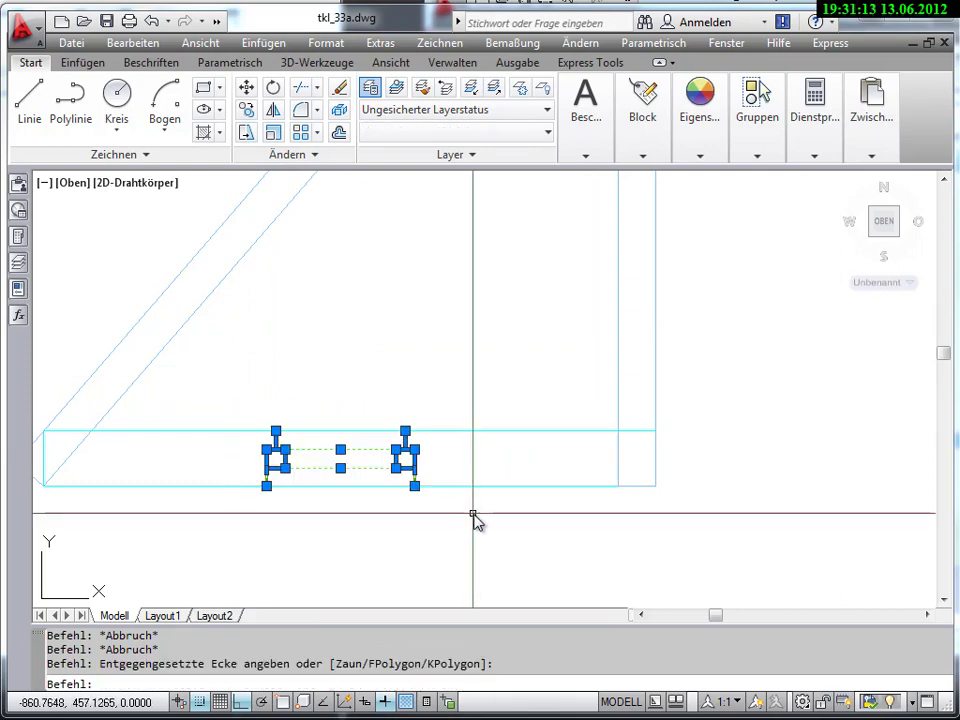
pyautogui.press('Delete')
# - Insert Fenster365 into the bottom wall opening with the grid on, then start a second insertion
pyautogui.click(83, 62)
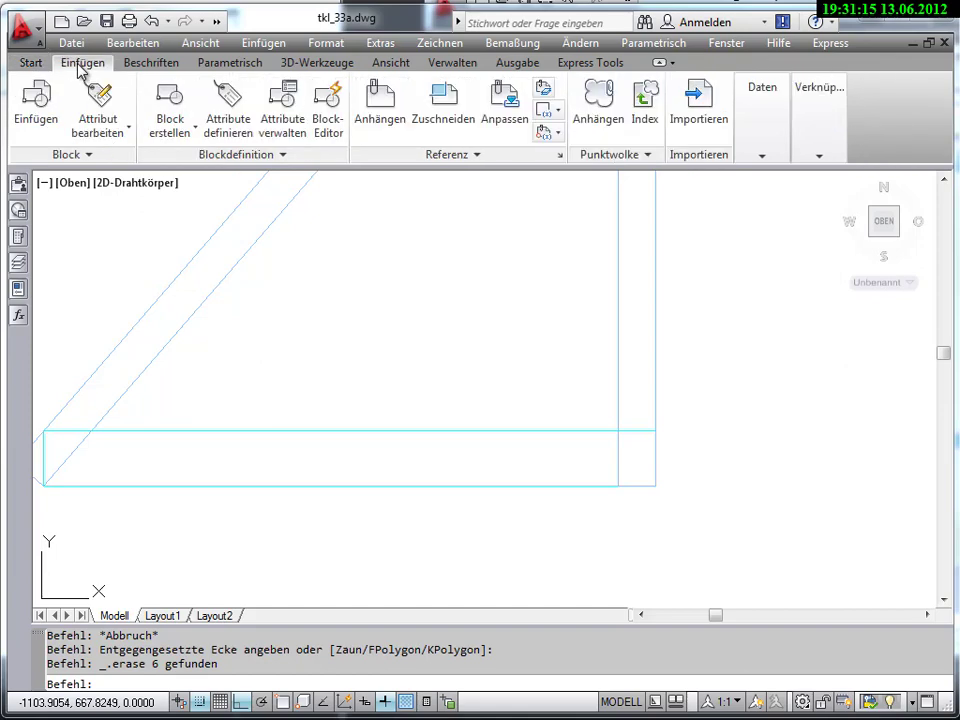
pyautogui.click(41, 106)
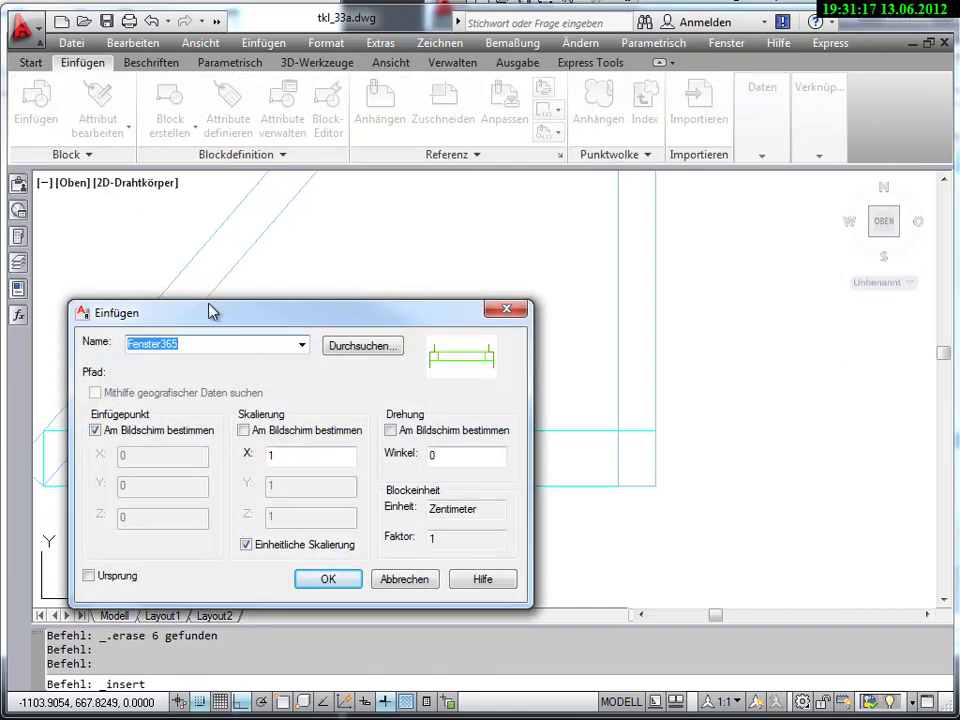
pyautogui.click(328, 584)
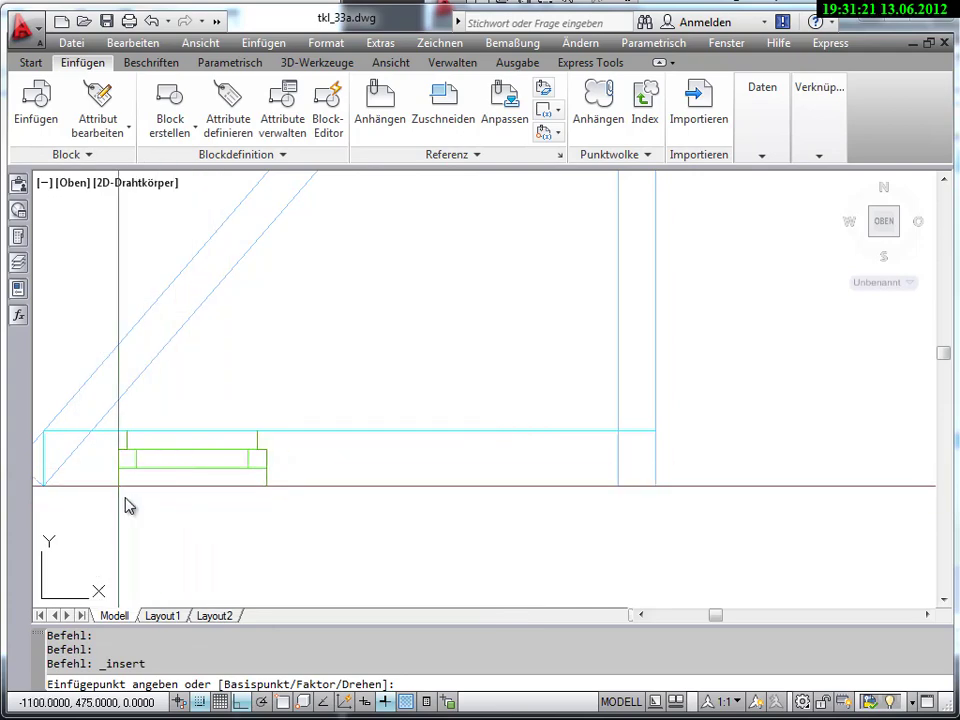
pyautogui.click(221, 701)
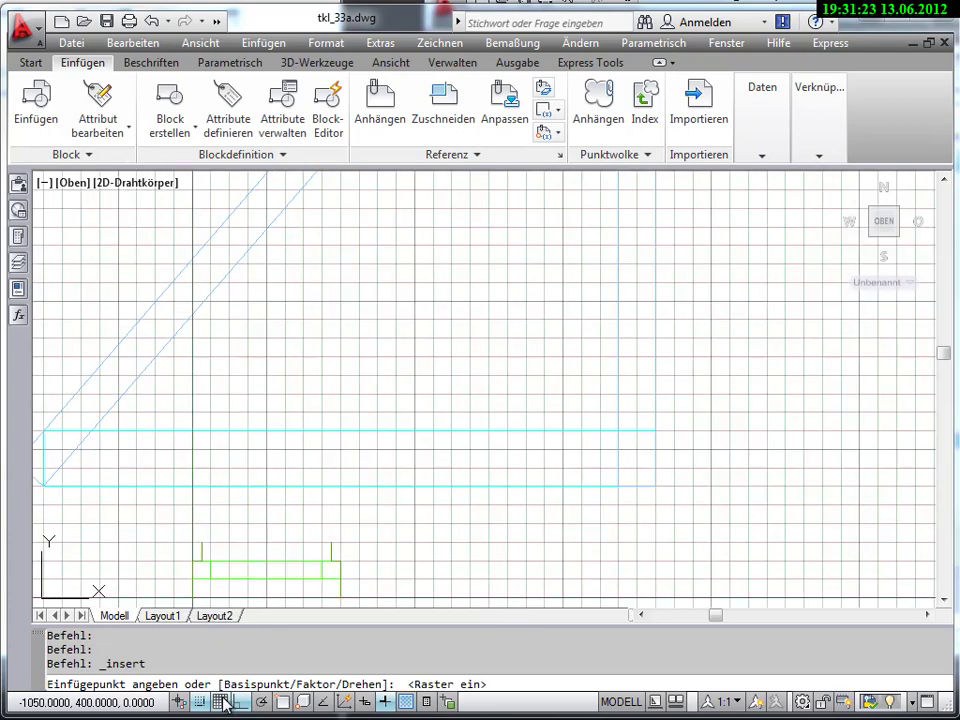
pyautogui.click(150, 492)
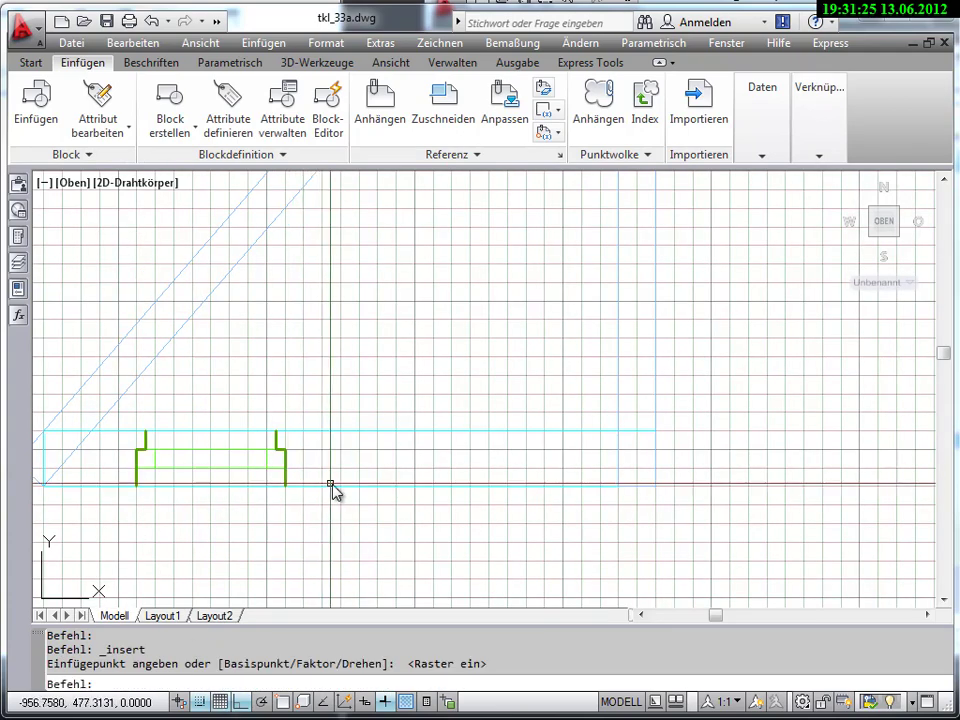
pyautogui.click(36, 100)
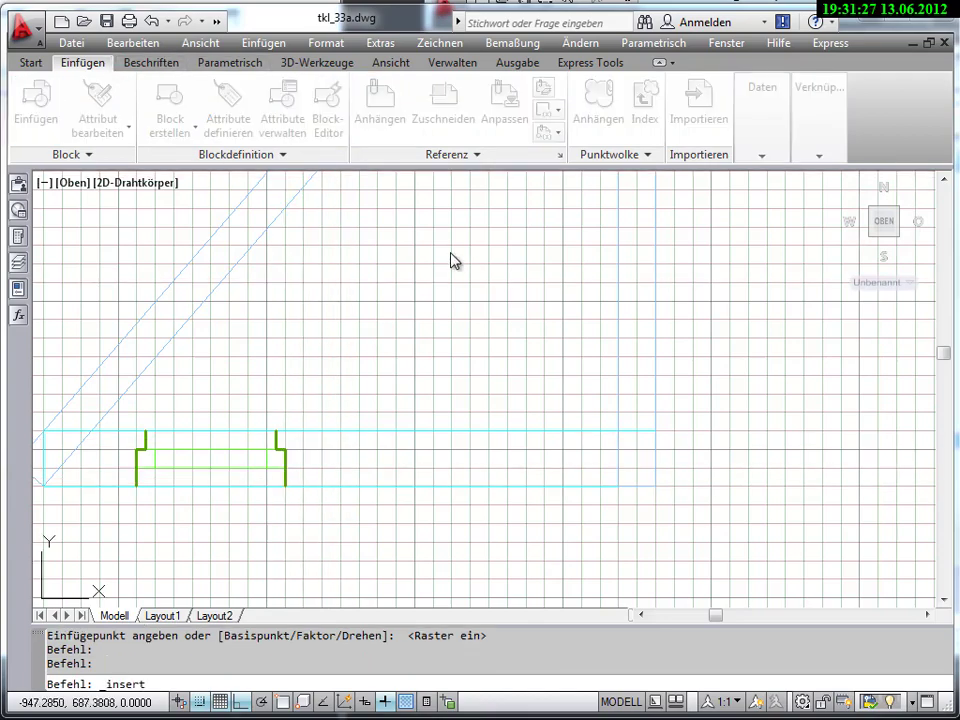
pyautogui.click(326, 578)
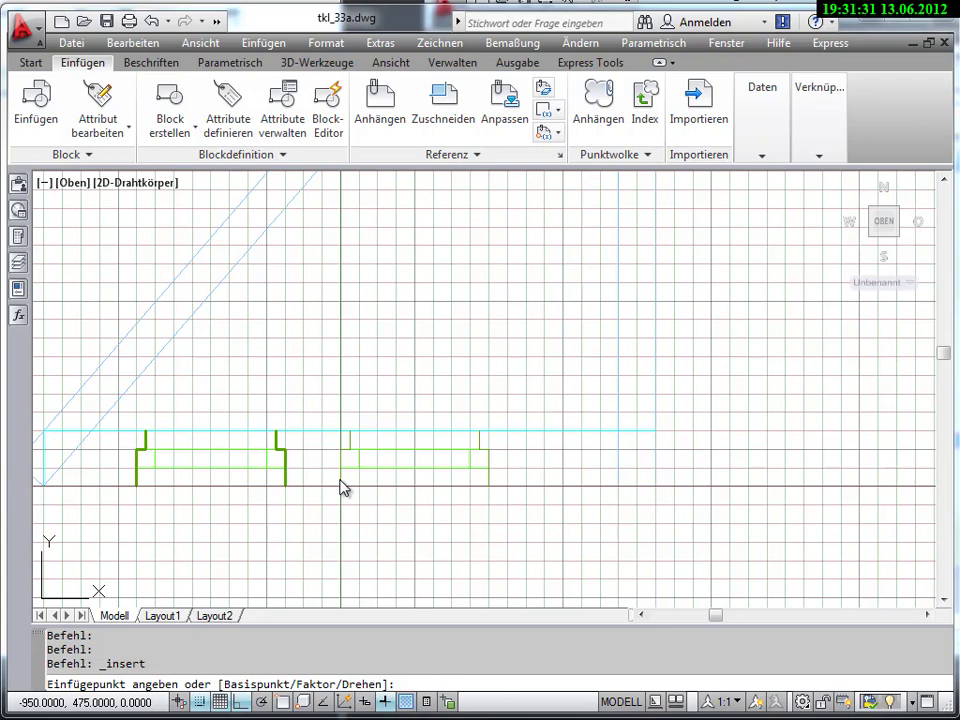
# - Place the second Fenster365 window further right along the bottom wall
pyautogui.click(420, 495)
pyautogui.press('Escape')
pyautogui.press('Escape')
pyautogui.scroll(-2, 464, 525)
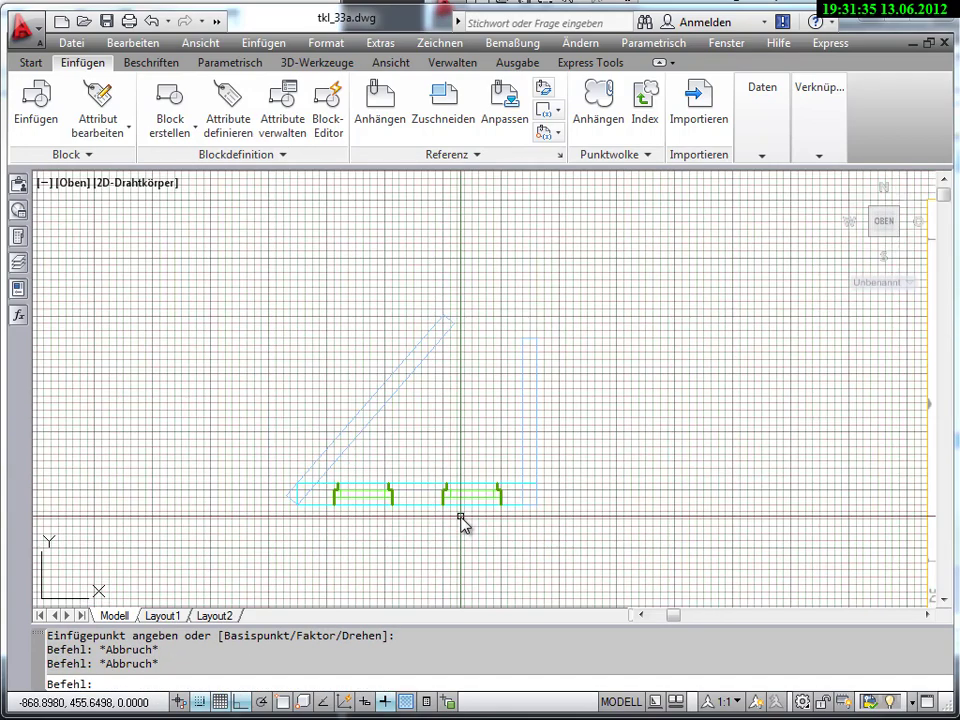
pyautogui.scroll(2, 461, 516)
pyautogui.scroll(1, 461, 518)
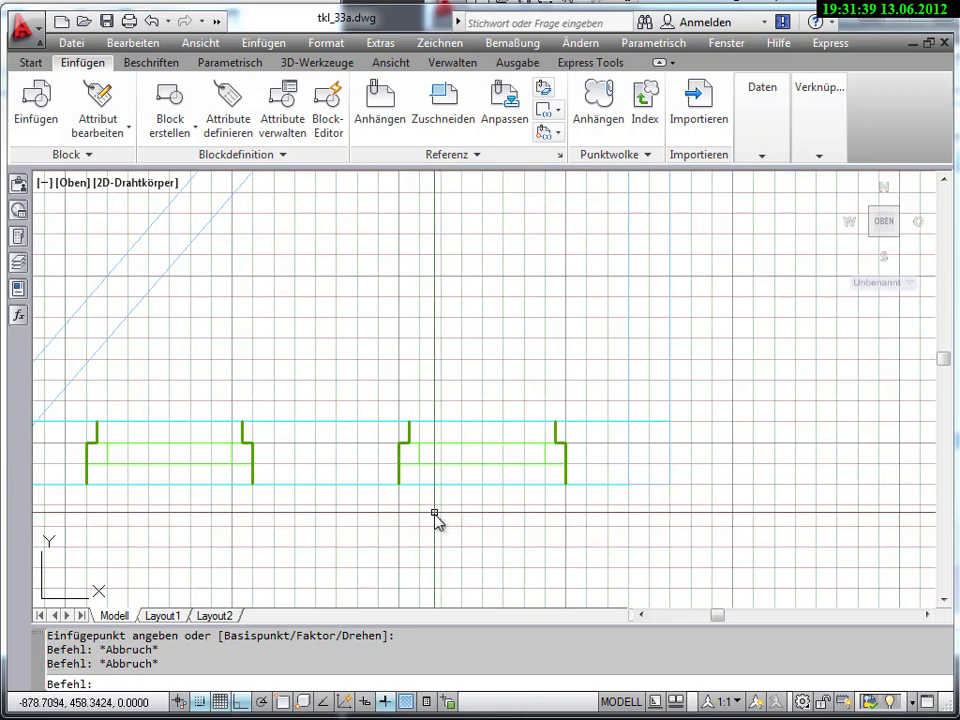
# - Switch the grid off and pan to show the whole wall layout
pyautogui.click(227, 704)
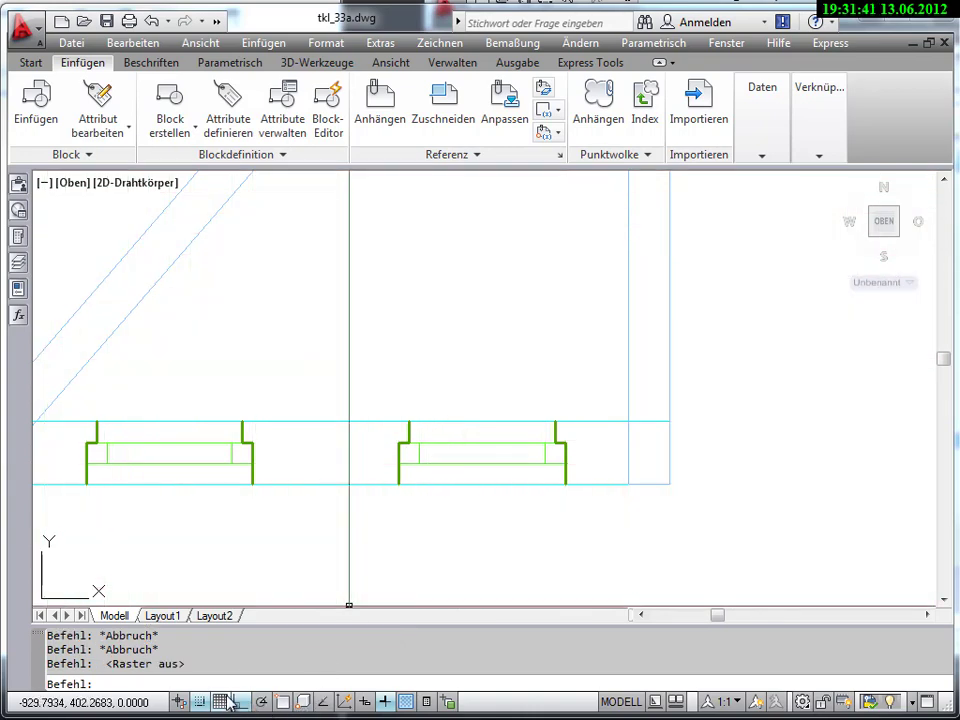
pyautogui.moveTo(373, 497); pyautogui.dragTo(530, 505, button='middle')
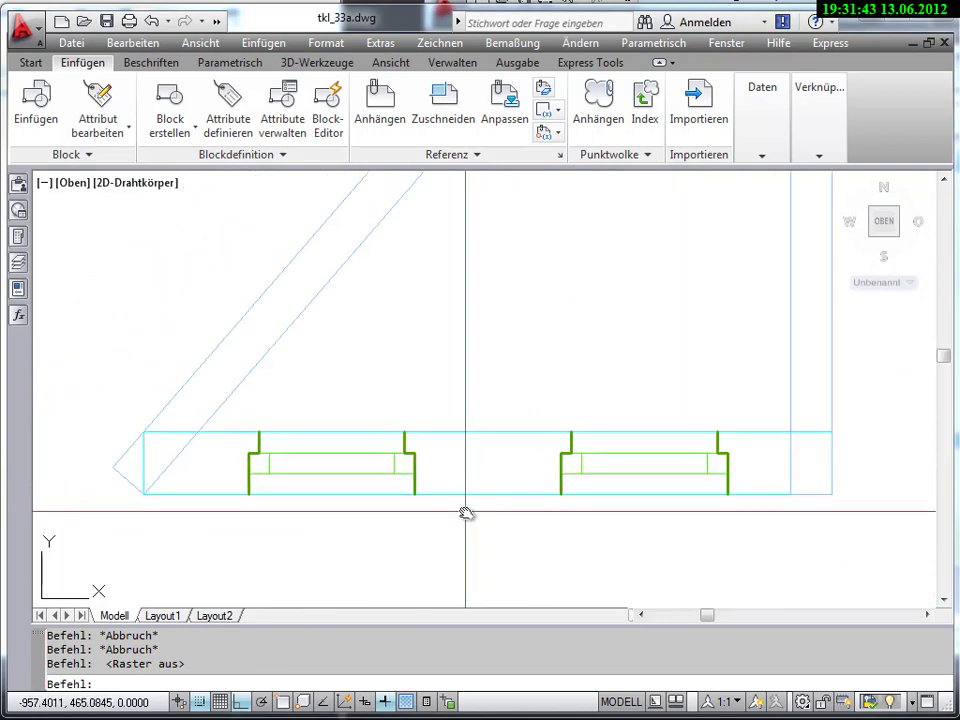
pyautogui.scroll(-2, 467, 510)
pyautogui.moveTo(467, 510); pyautogui.dragTo(381, 508, button='middle')
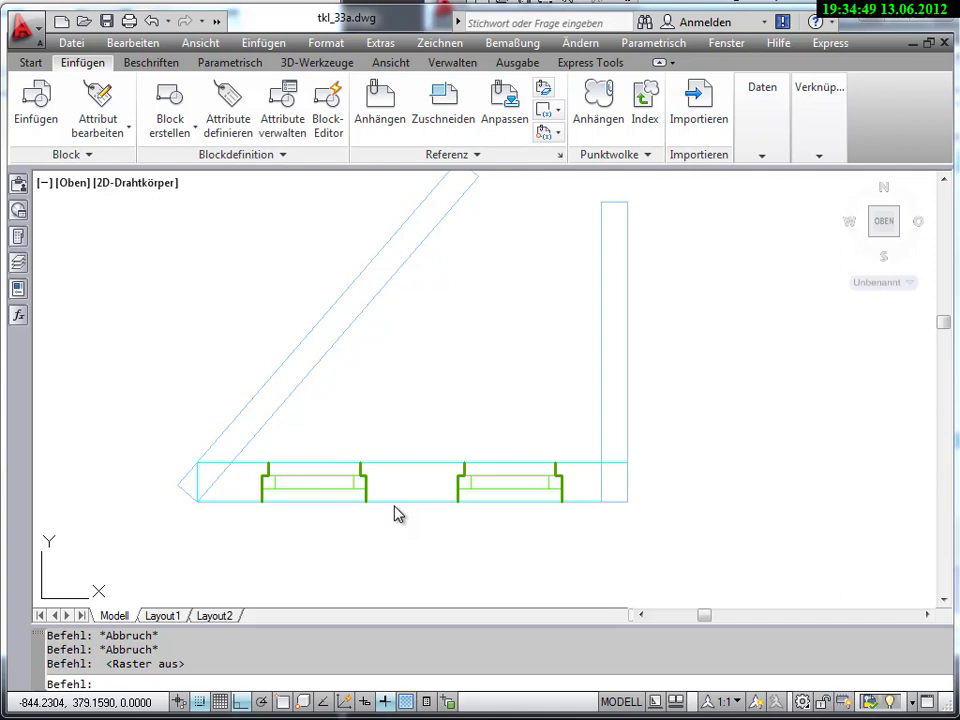
# - Select the left Fenster365 window and open its definition in the Blockeditor
pyautogui.click(323, 481)
pyautogui.click(323, 481)
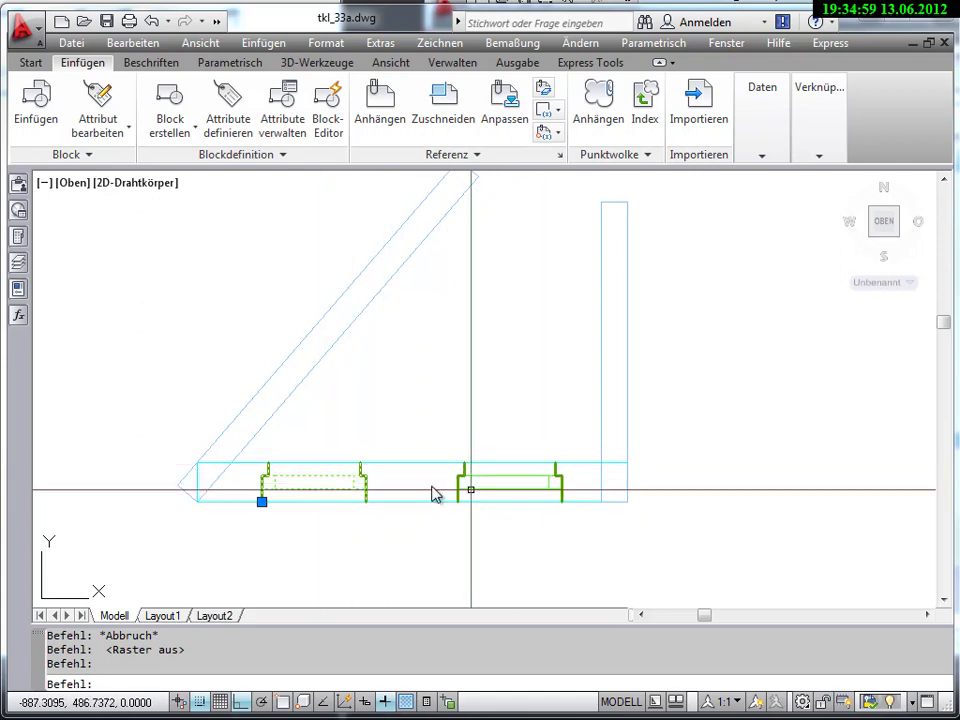
pyautogui.rightClick(314, 490)
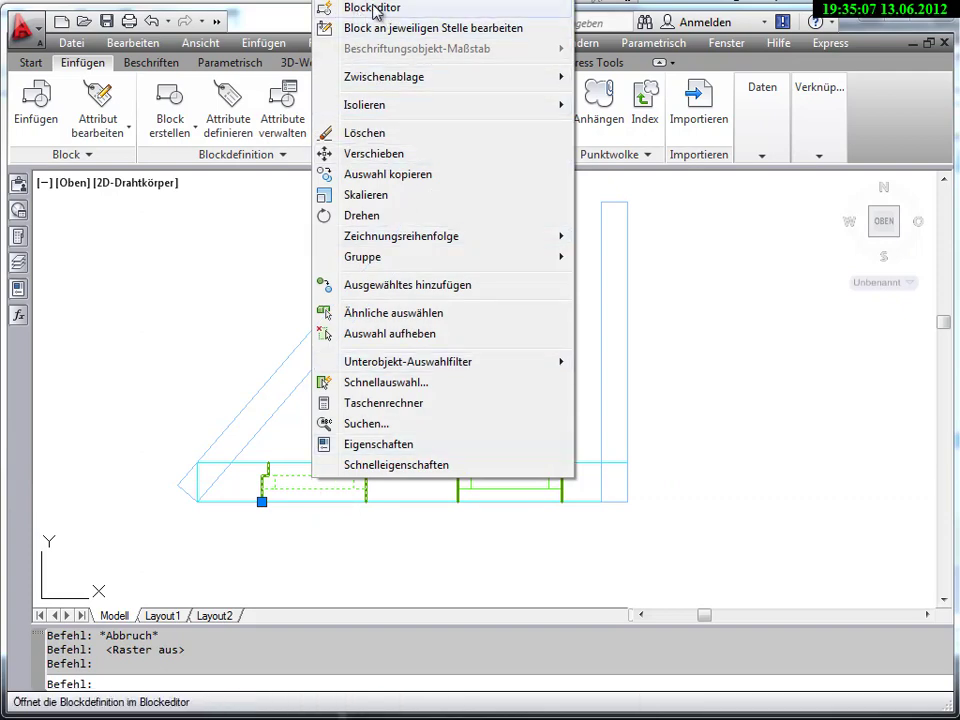
pyautogui.click(373, 10)
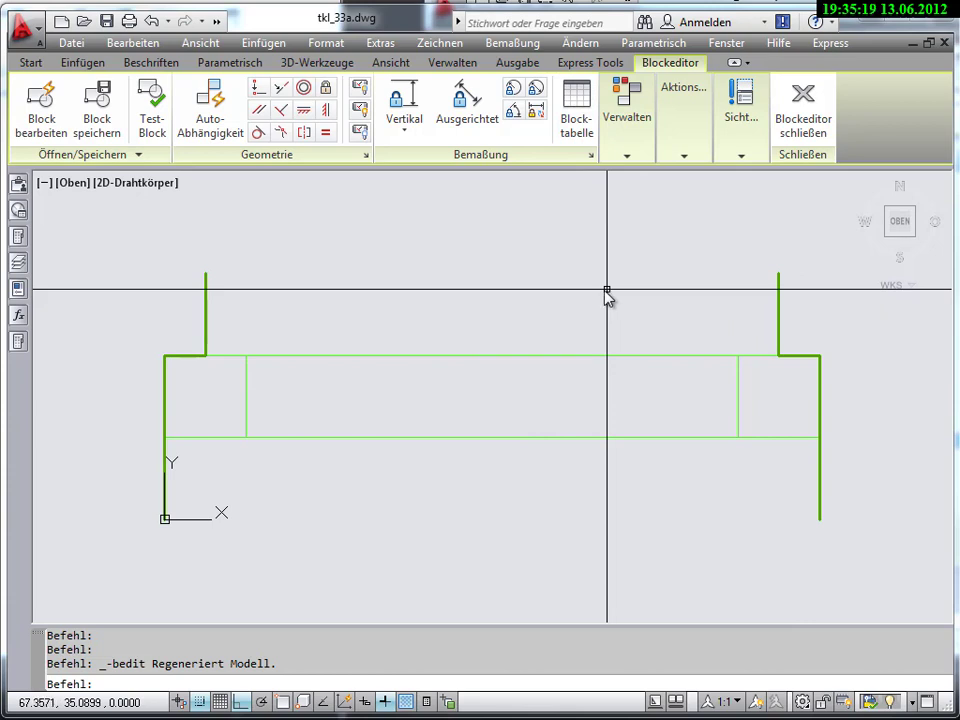
pyautogui.click(741, 110)
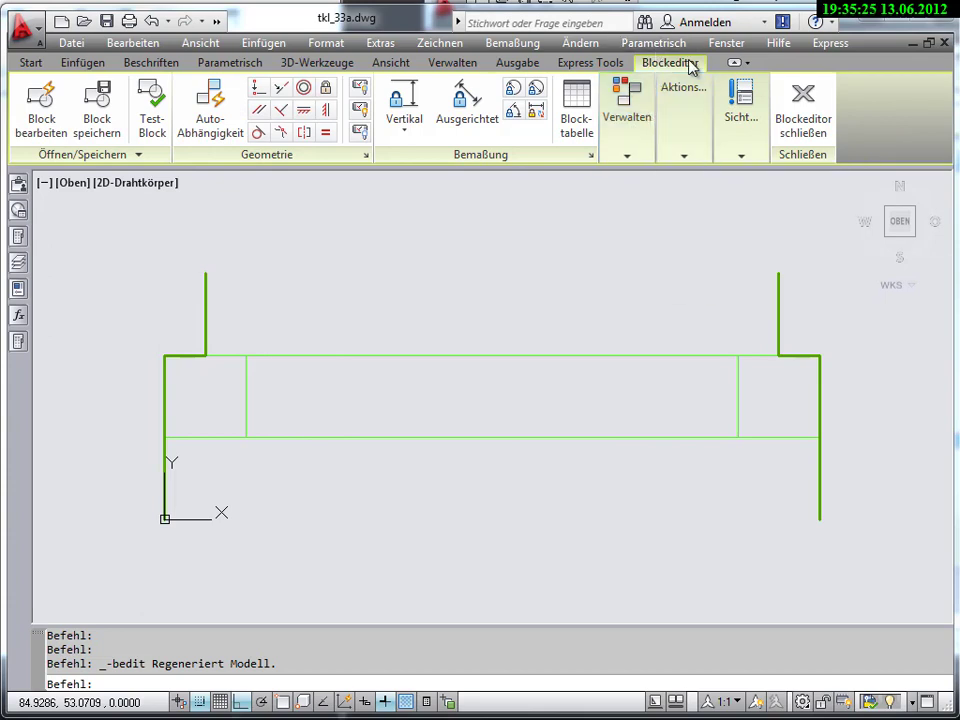
pyautogui.click(30, 63)
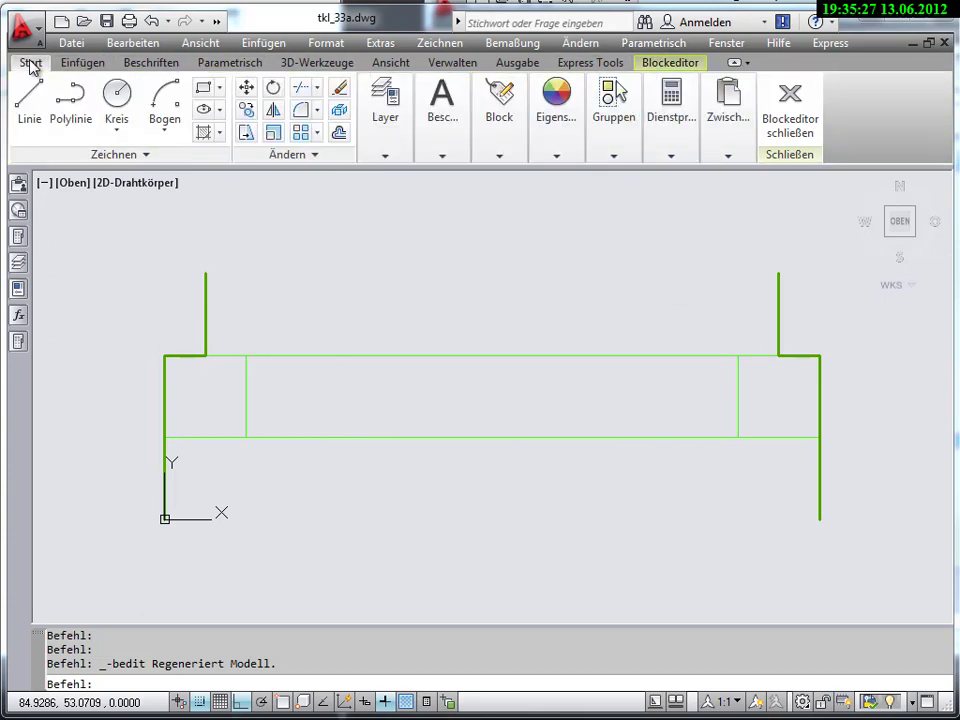
pyautogui.click(84, 63)
pyautogui.click(28, 63)
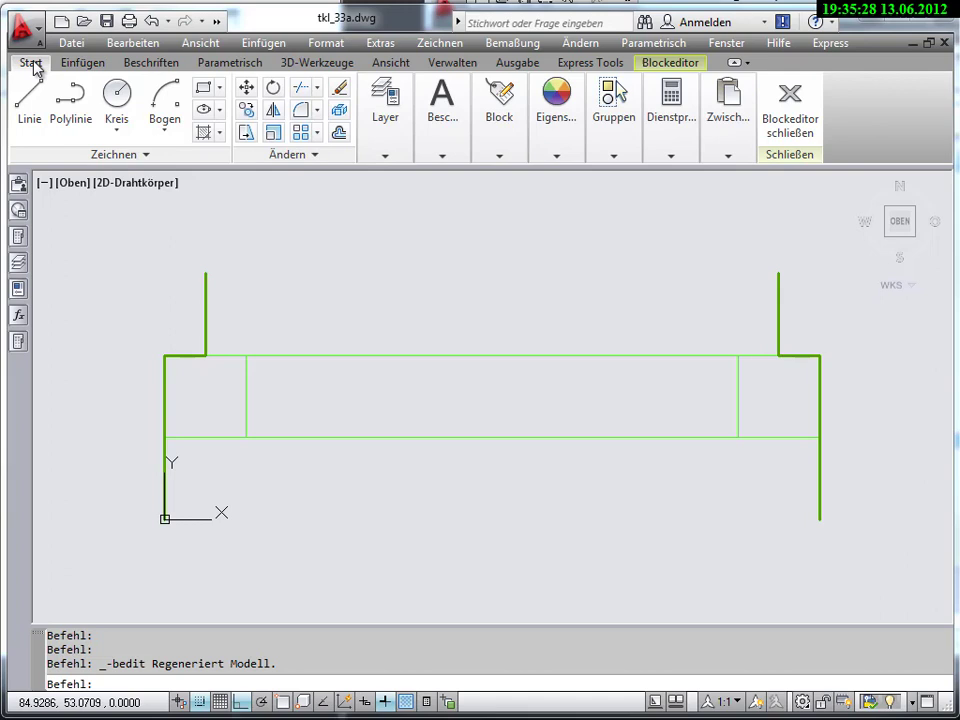
pyautogui.click(84, 63)
pyautogui.click(138, 64)
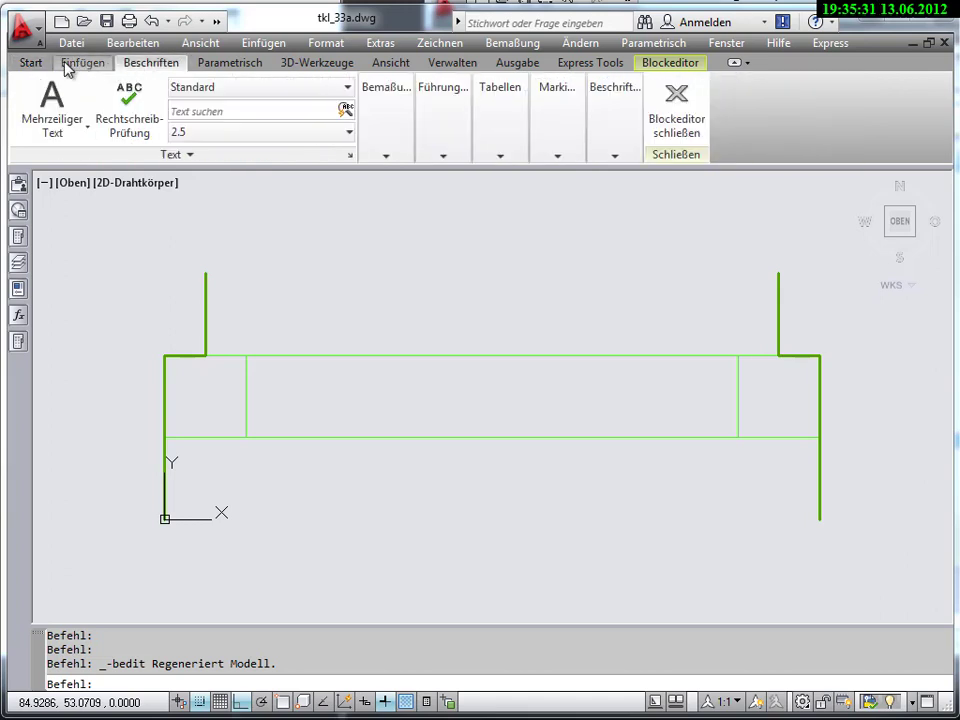
pyautogui.click(226, 65)
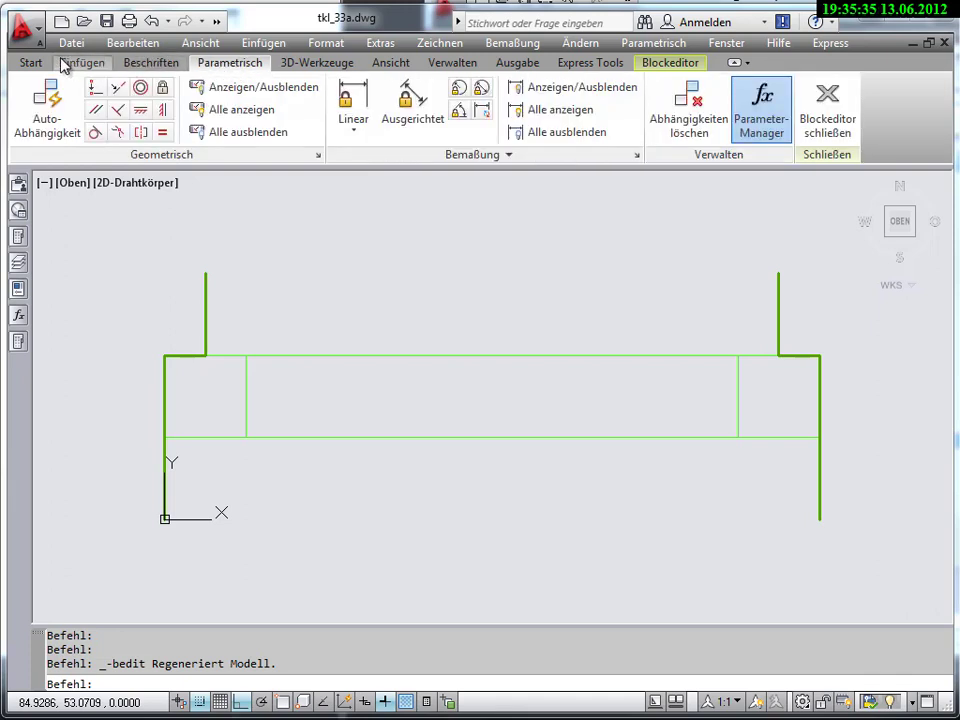
pyautogui.click(30, 63)
pyautogui.click(388, 112)
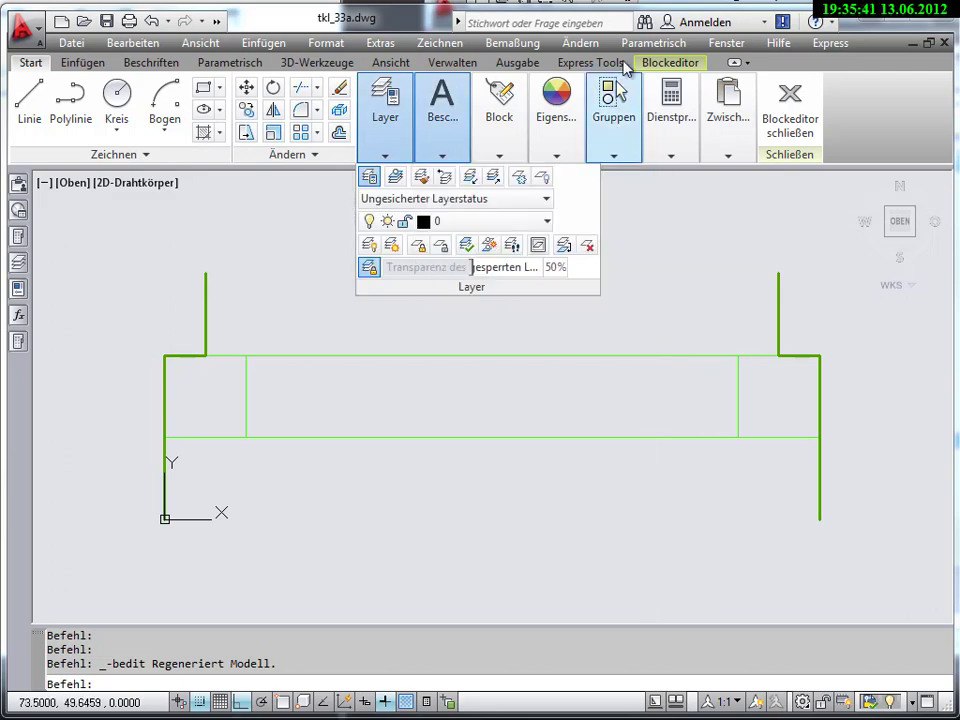
pyautogui.click(662, 64)
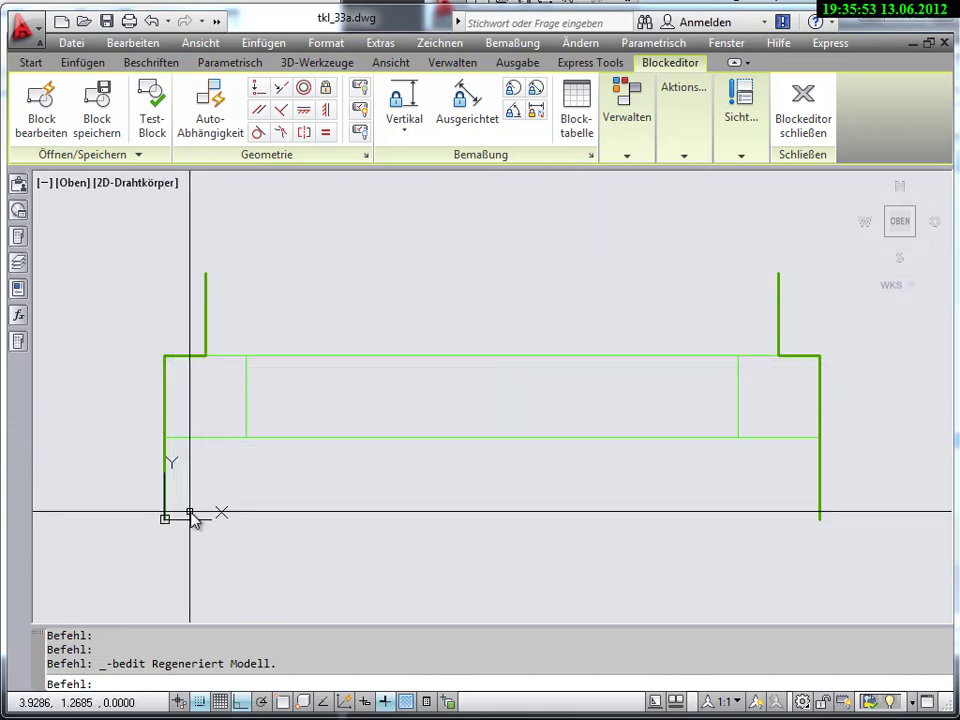
pyautogui.scroll(-1, 193, 516)
pyautogui.scroll(-3, 703, 458)
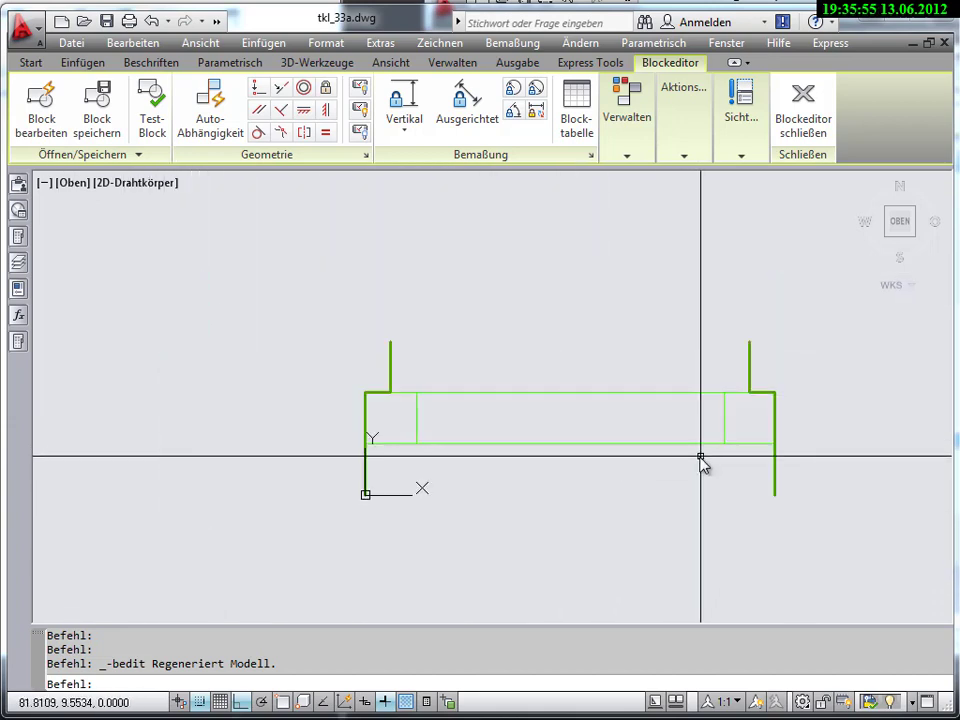
pyautogui.moveTo(703, 458); pyautogui.dragTo(577, 444, button='middle')
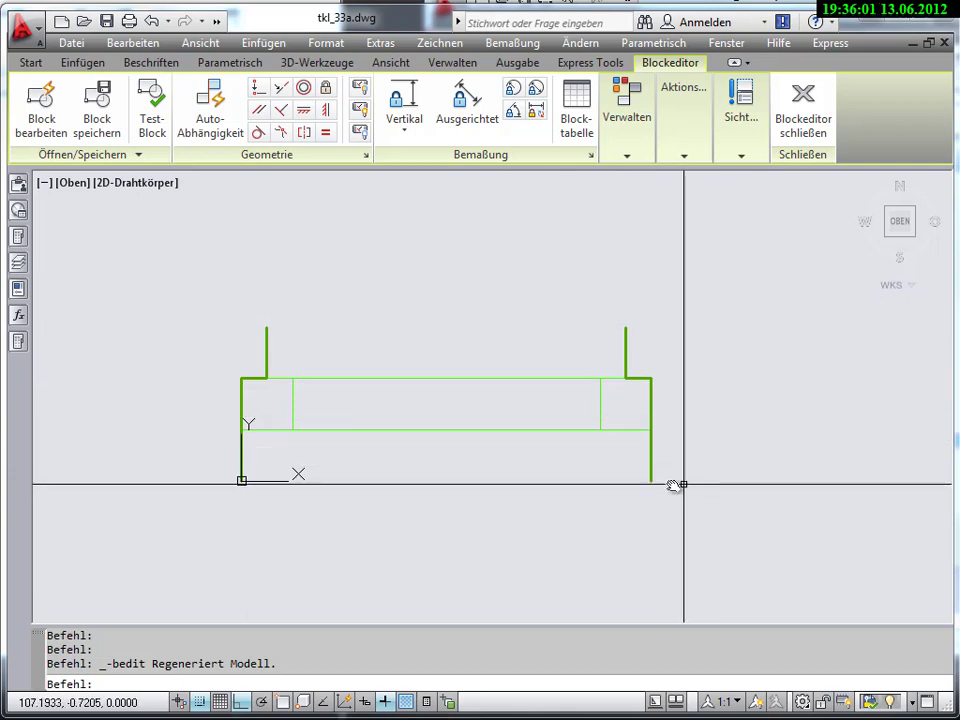
# - Start Strecken and crossing-select the window's right-side lines
pyautogui.click(30, 63)
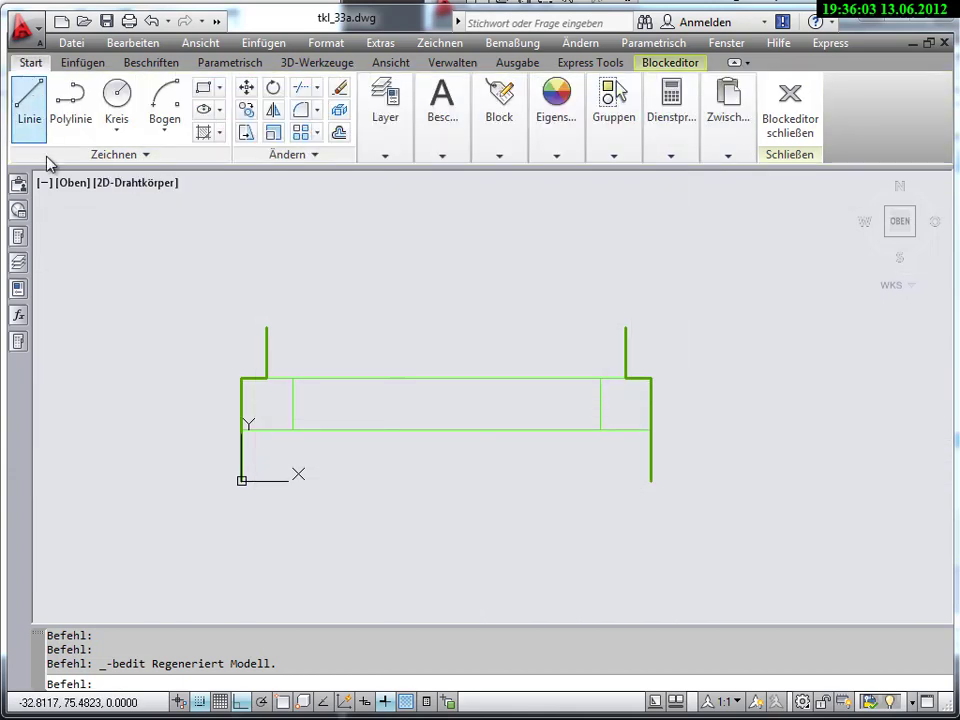
pyautogui.click(246, 87)
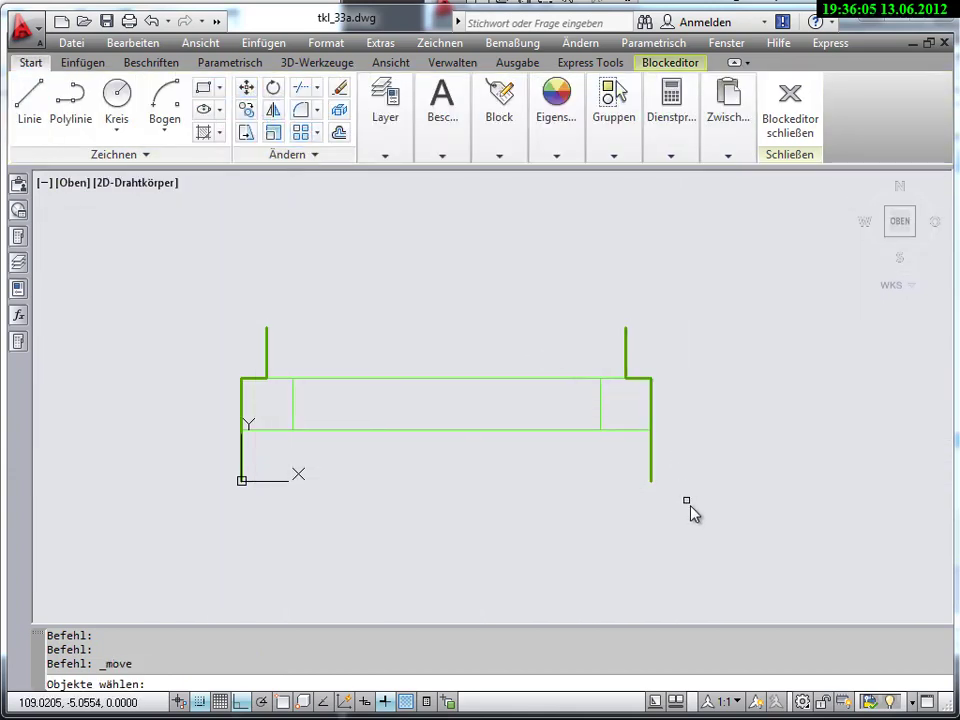
pyautogui.click(246, 134)
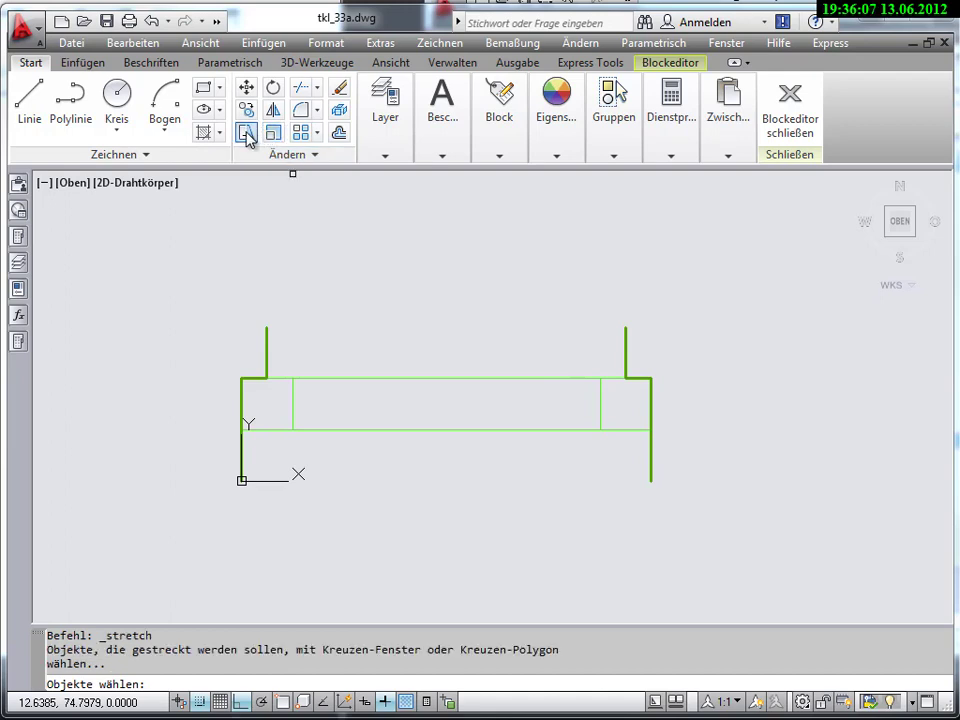
pyautogui.click(689, 532)
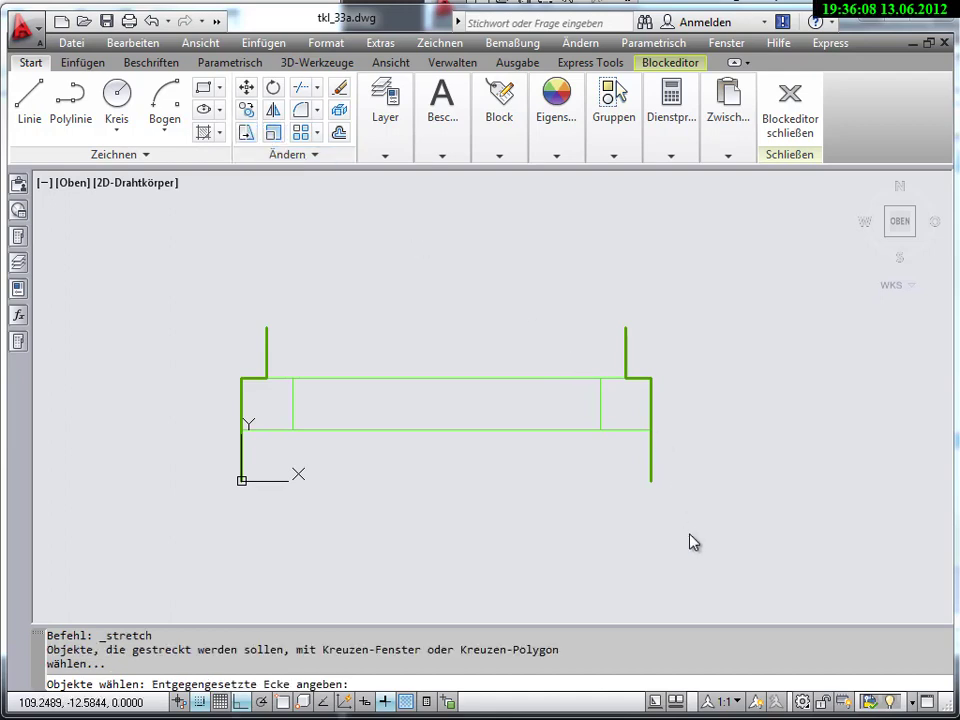
pyautogui.click(579, 293)
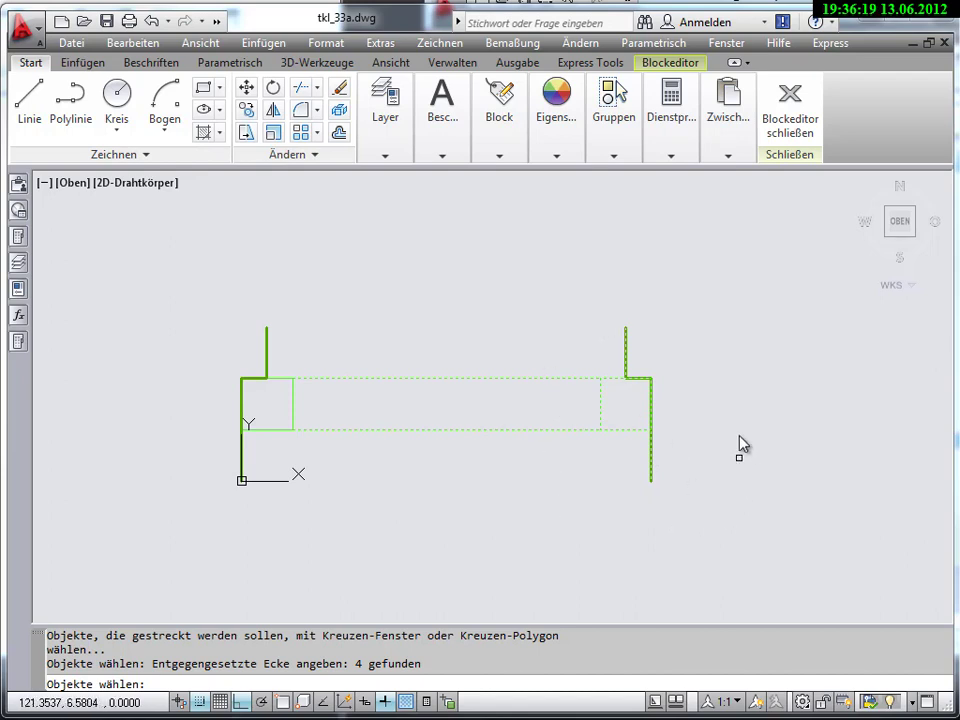
pyautogui.press('Return')
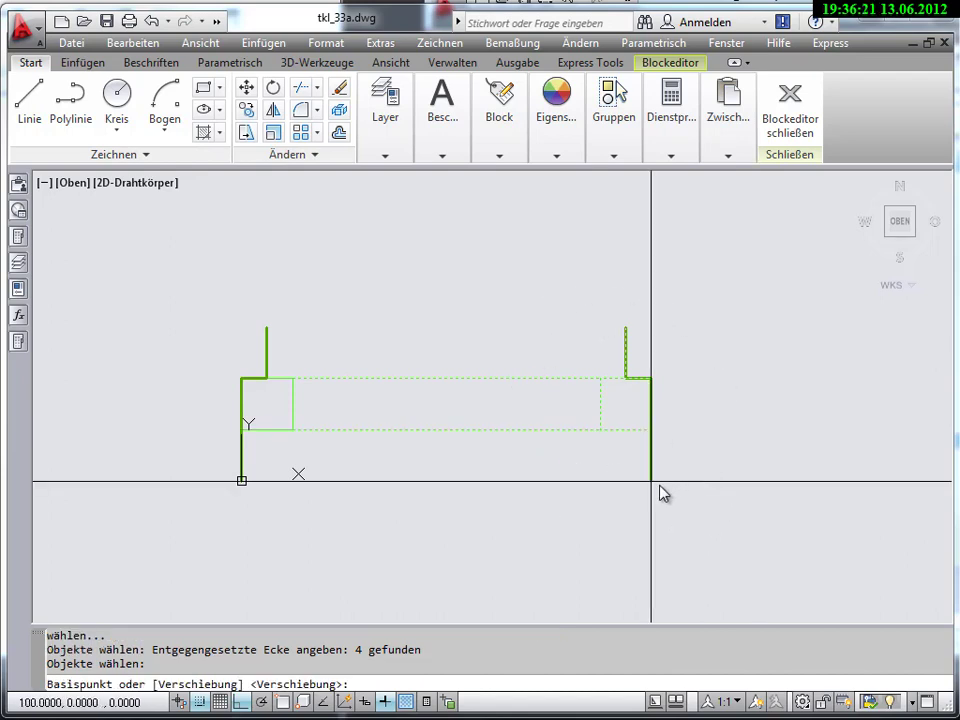
# - Stretch the window's right side further right, undo it, and bring back the block authoring palettes
pyautogui.click(652, 482)
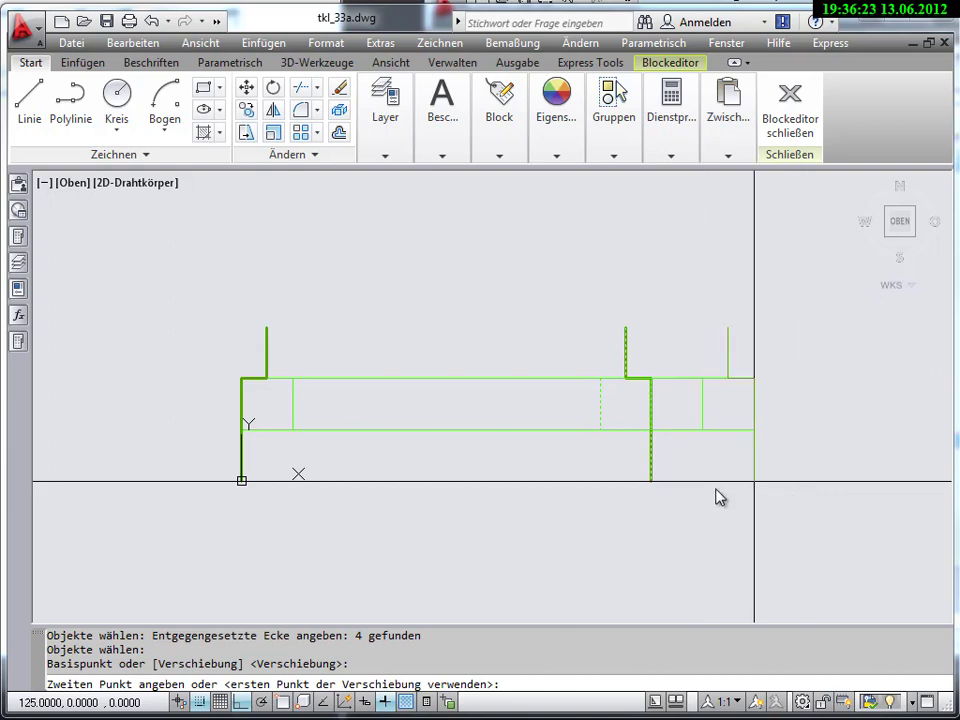
pyautogui.click(673, 493)
pyautogui.click(220, 701)
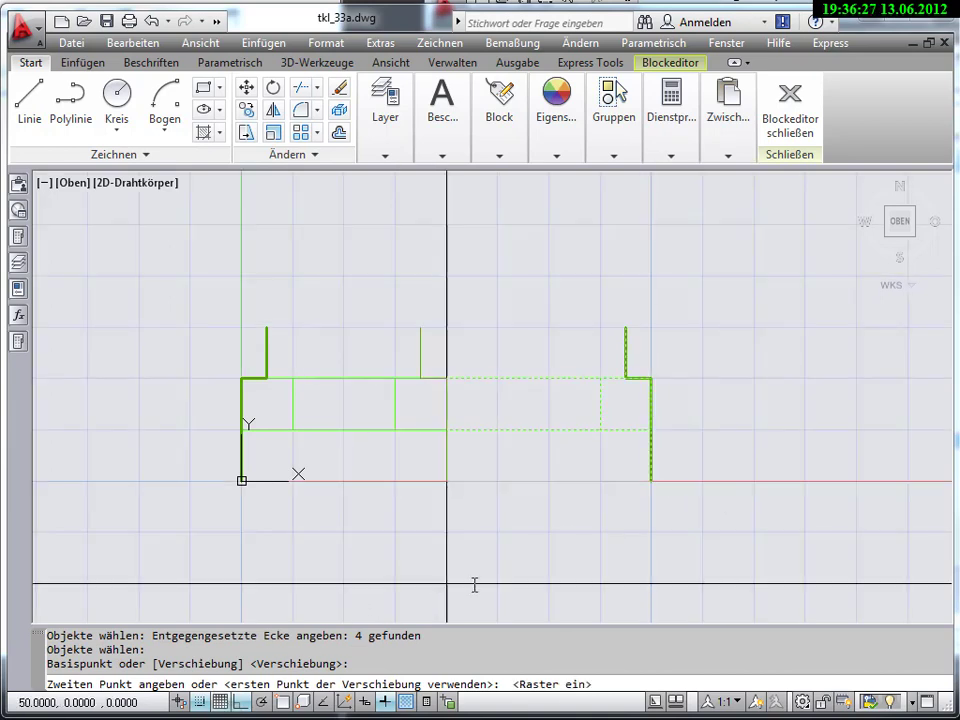
pyautogui.click(839, 480)
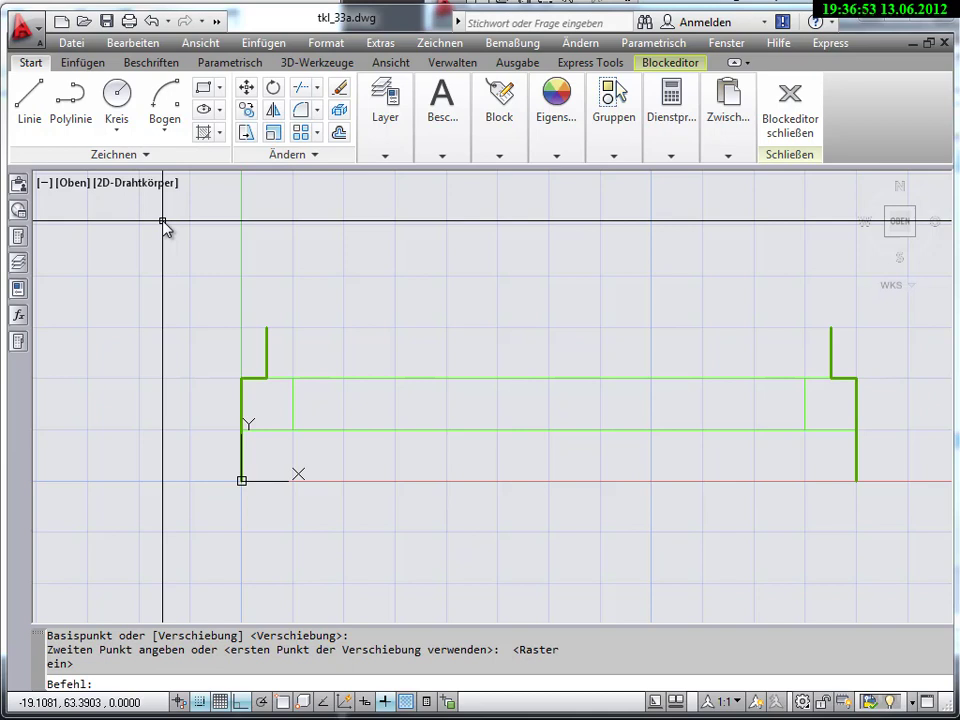
pyautogui.click(151, 22)
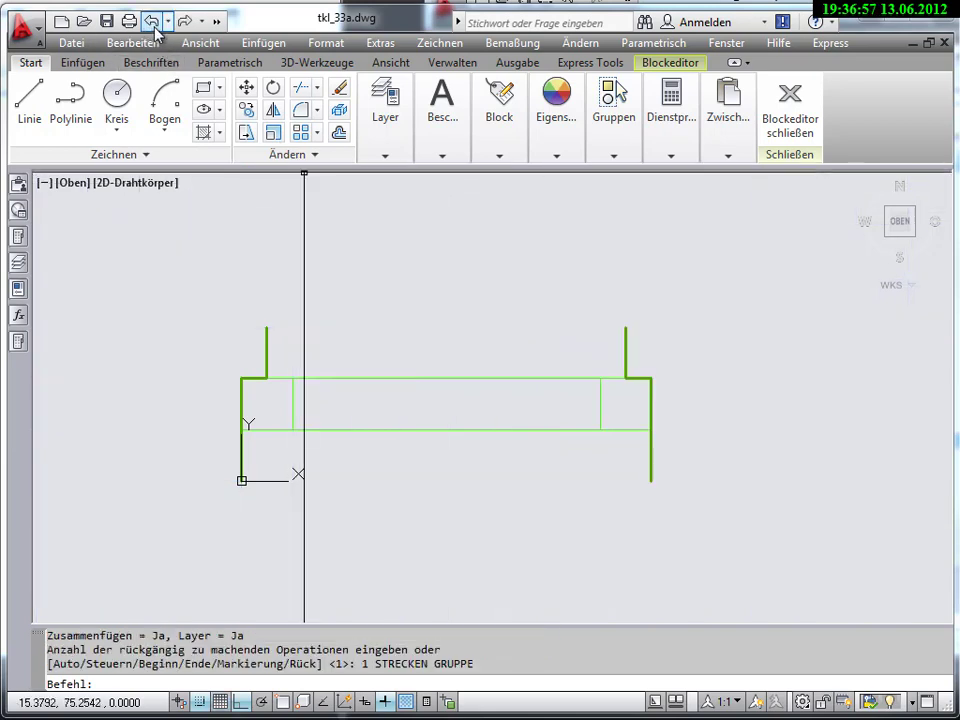
pyautogui.click(670, 62)
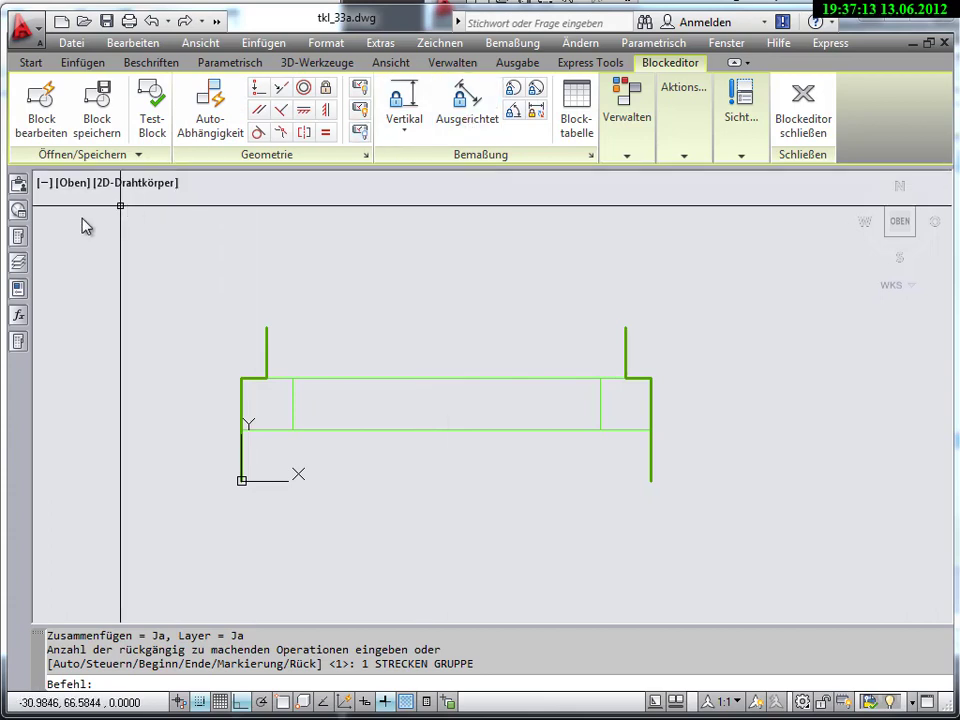
pyautogui.moveTo(44, 420)
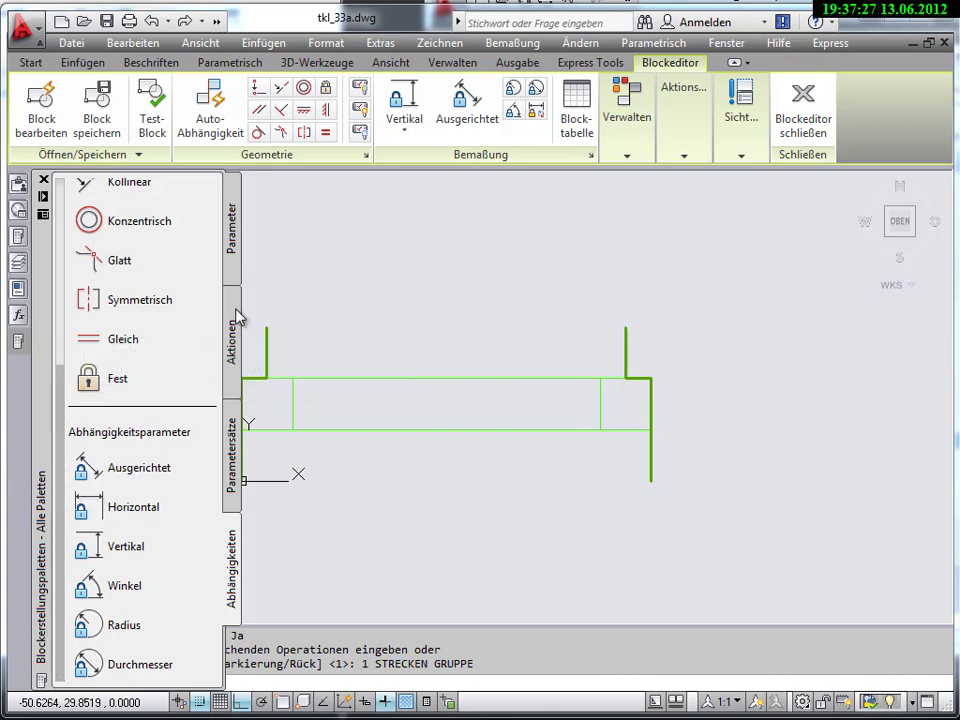
# - Add linear parameter Abstand1 (100) from the window's lower-left to lower-right corner, label below
pyautogui.click(234, 241)
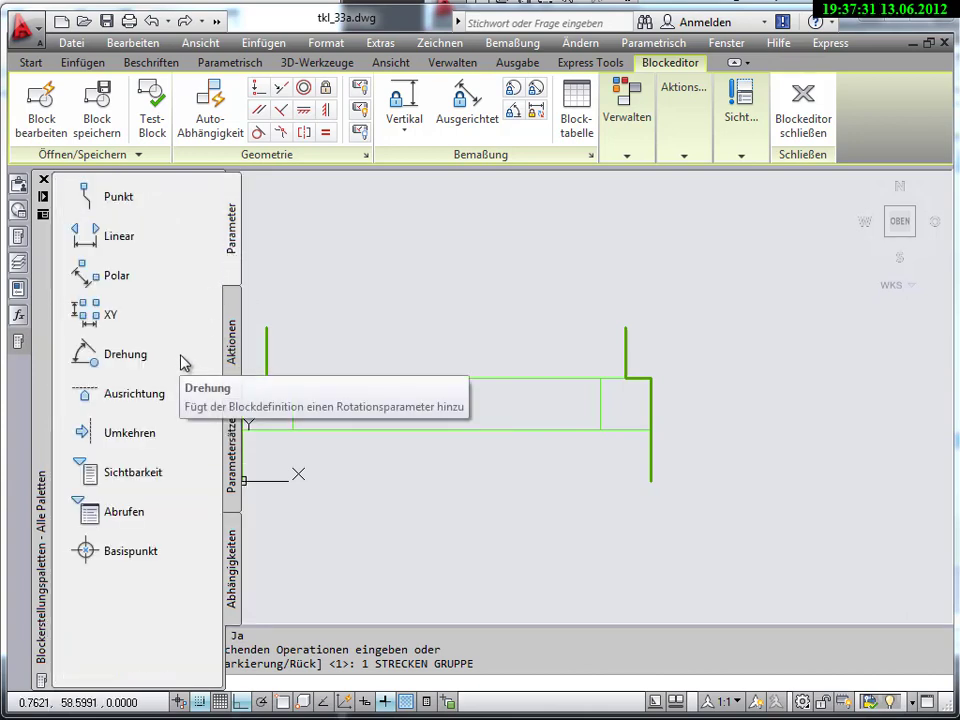
pyautogui.click(98, 242)
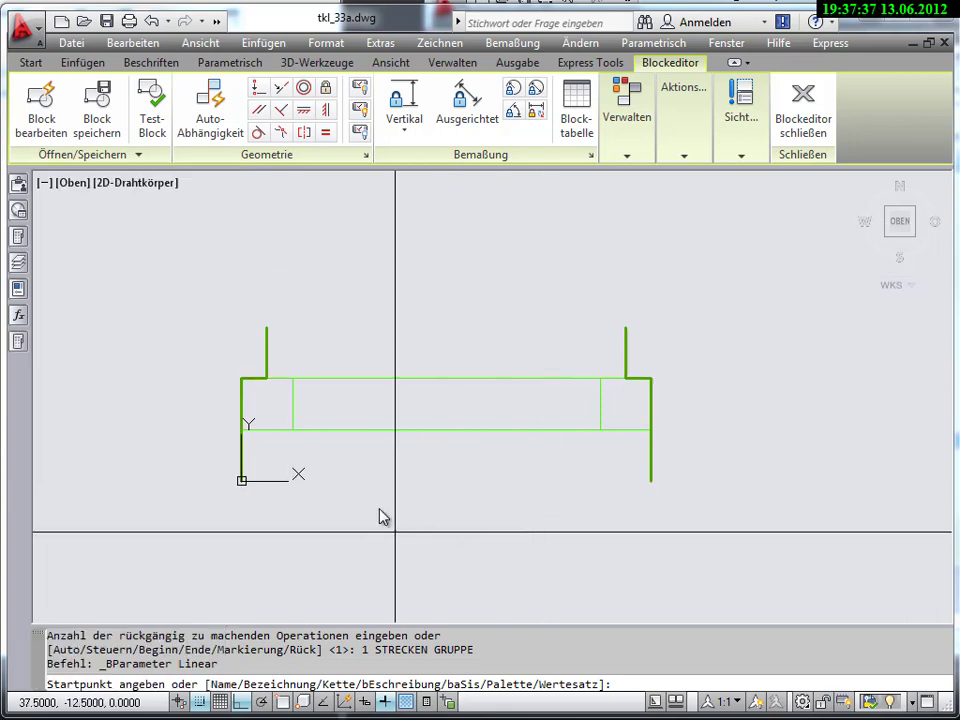
pyautogui.scroll(2, 293, 511)
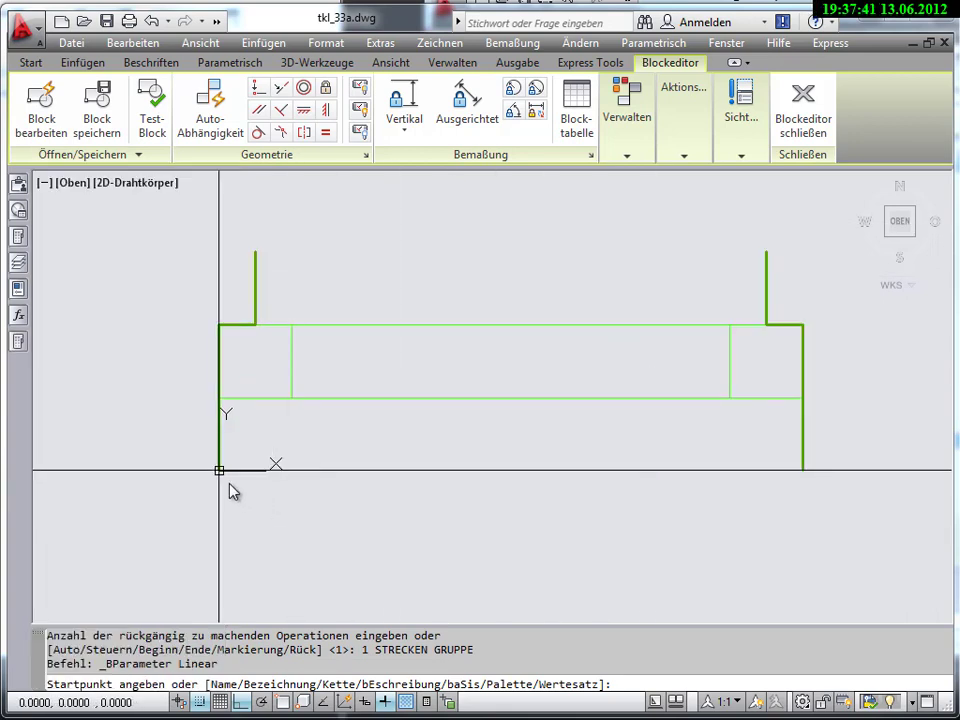
pyautogui.click(232, 490)
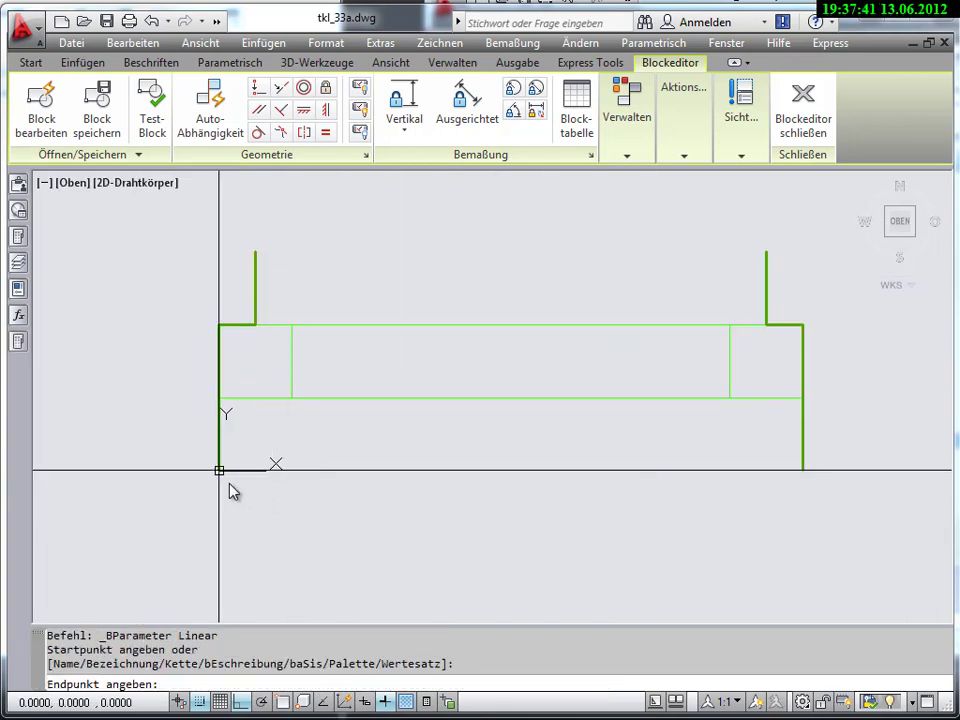
pyautogui.click(792, 512)
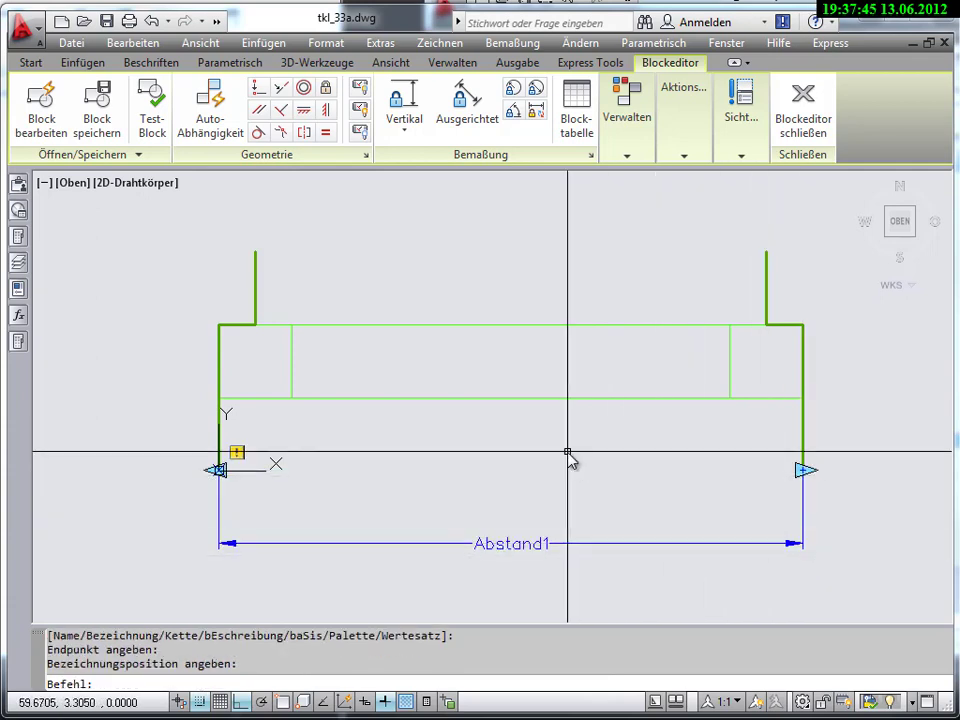
pyautogui.scroll(-2, 568, 452)
pyautogui.moveTo(568, 452); pyautogui.dragTo(480, 465, button='middle')
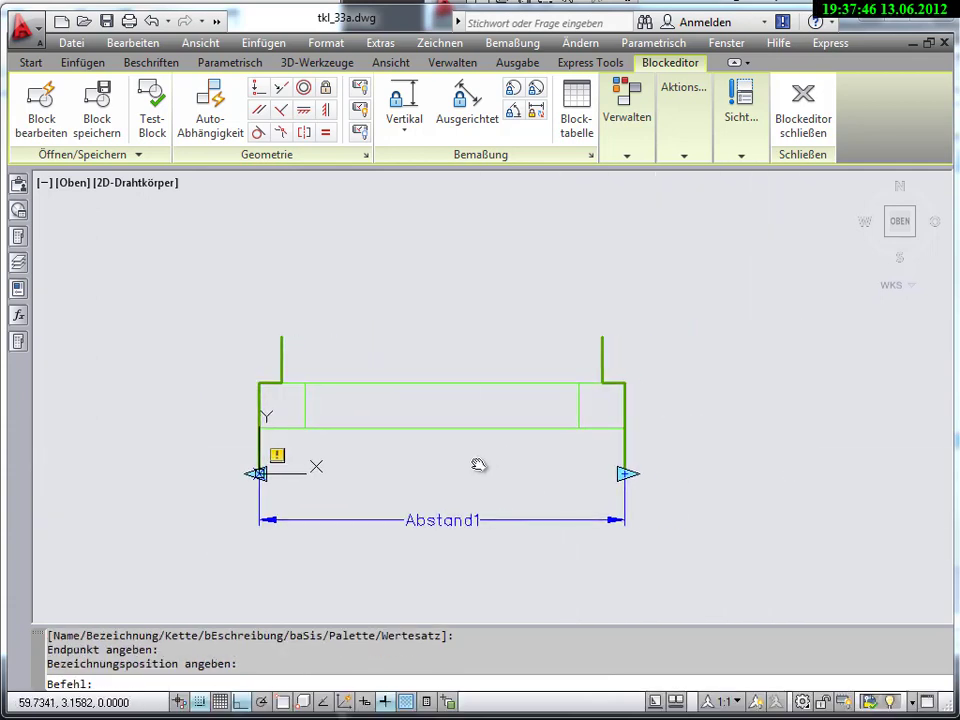
pyautogui.click(439, 520)
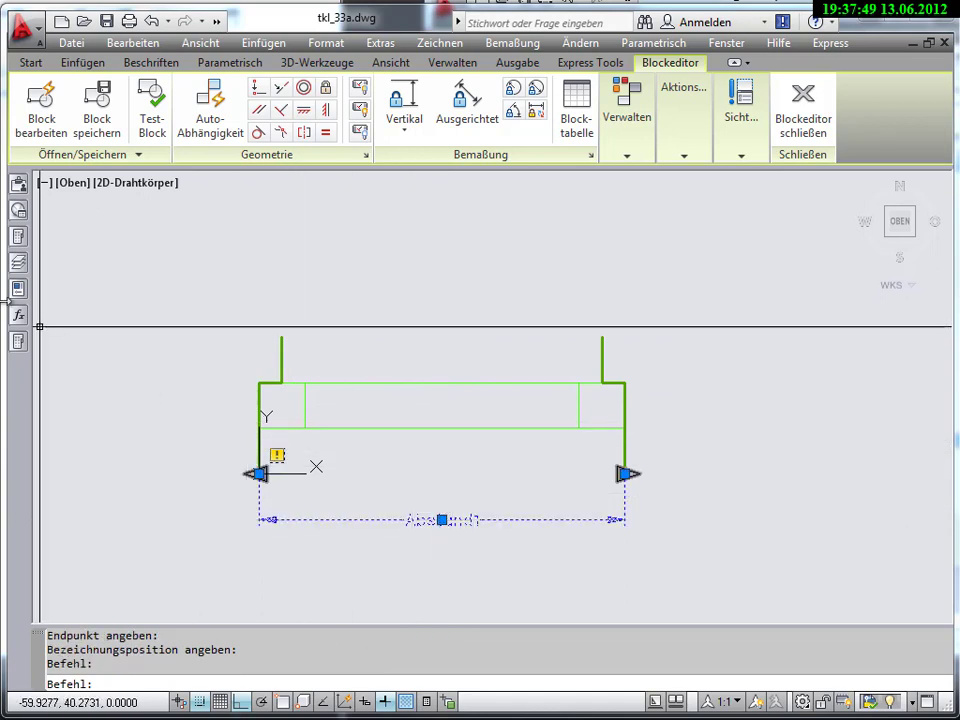
pyautogui.click(17, 315)
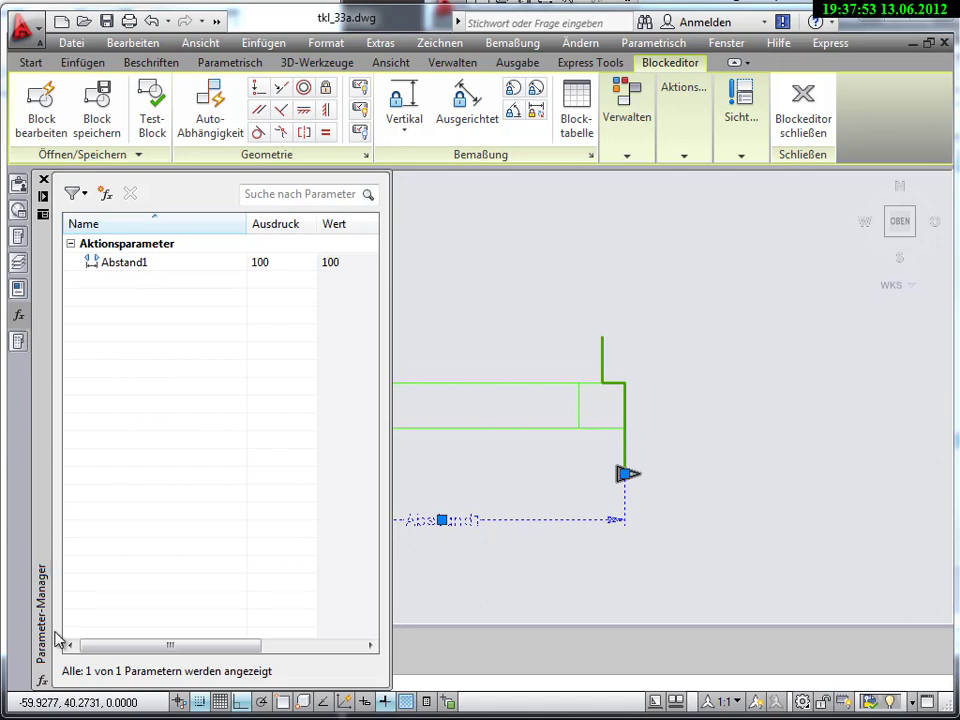
# - Rename parameter Abstand1 to Fensterbreite in the Parameter-Manager
pyautogui.doubleClick(137, 266)
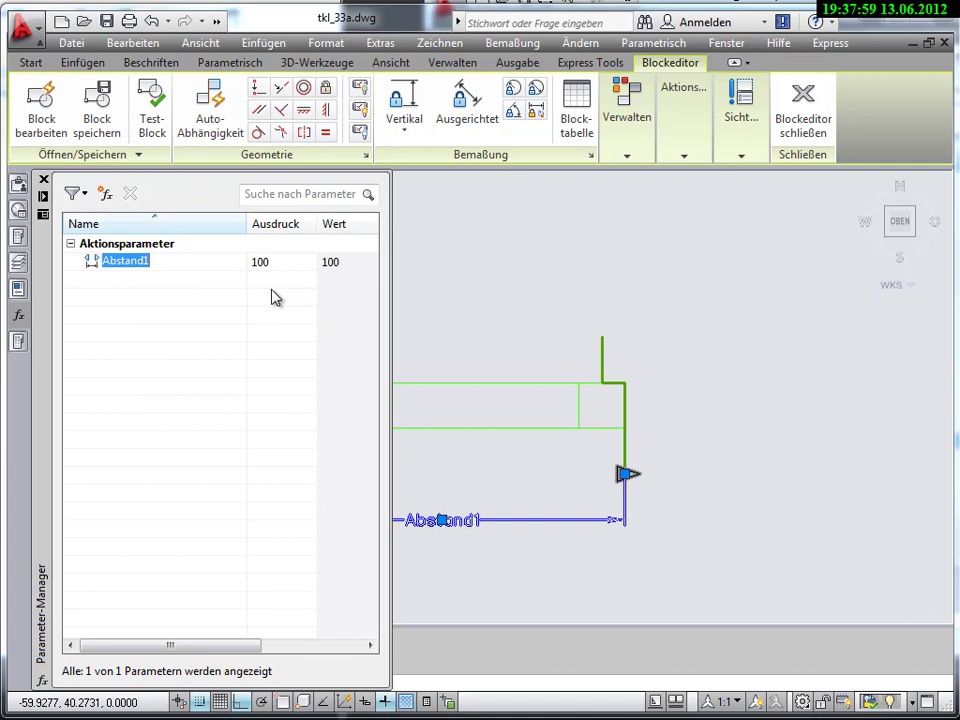
pyautogui.write('FE')
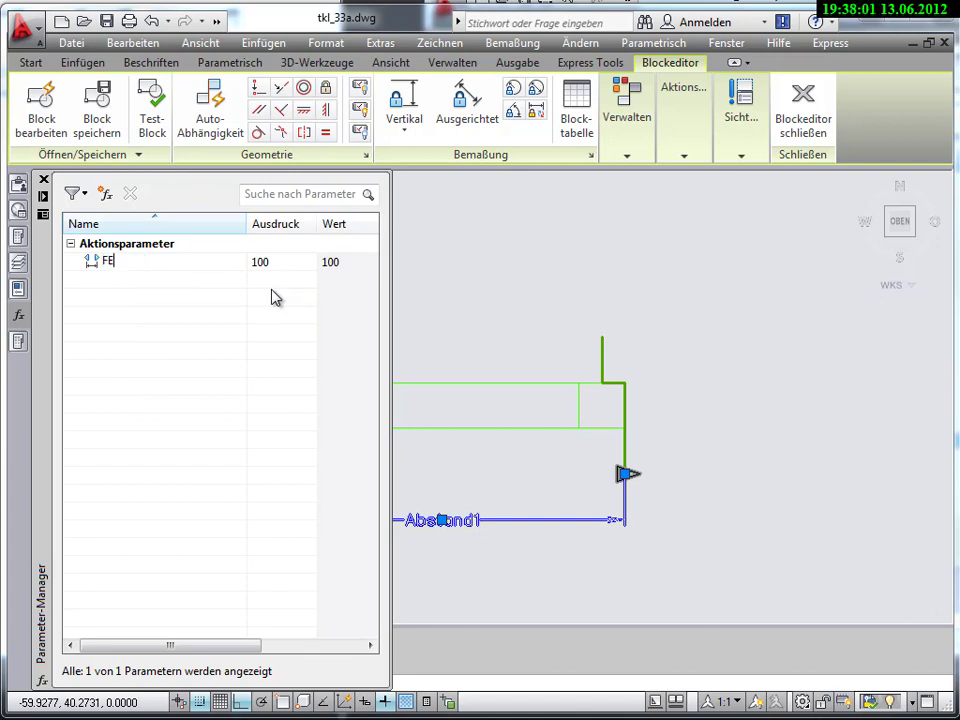
pyautogui.write('ster')
pyautogui.write('breite')
pyautogui.press('Return')
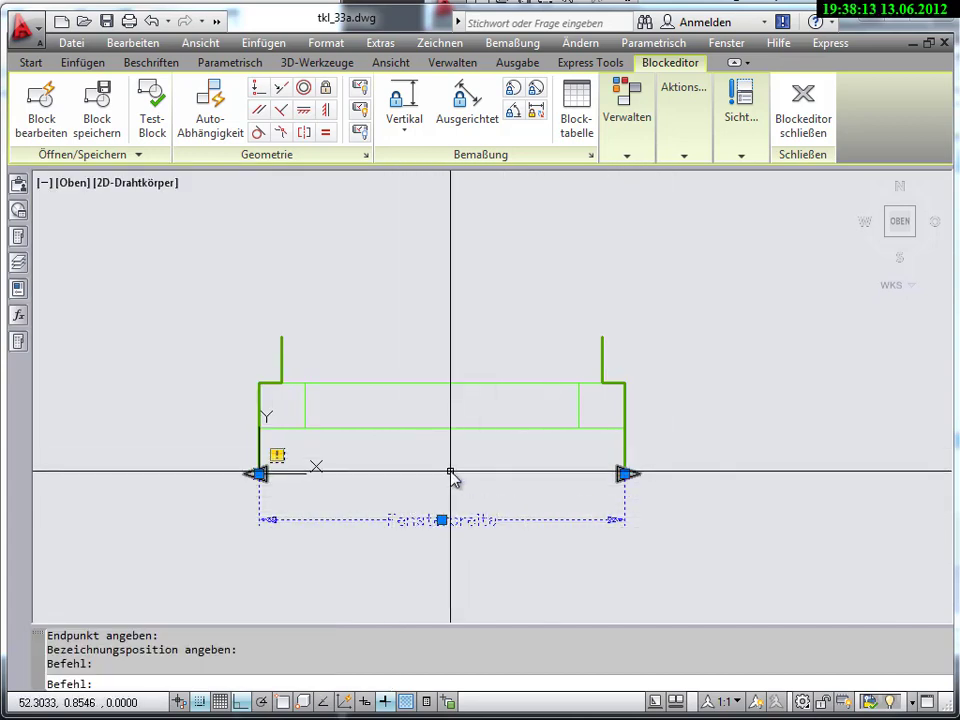
pyautogui.moveTo(480, 464)
pyautogui.mouseDown(button='middle')
pyautogui.moveTo(416, 507)
pyautogui.moveTo(420, 483)
pyautogui.mouseUp(button='middle')
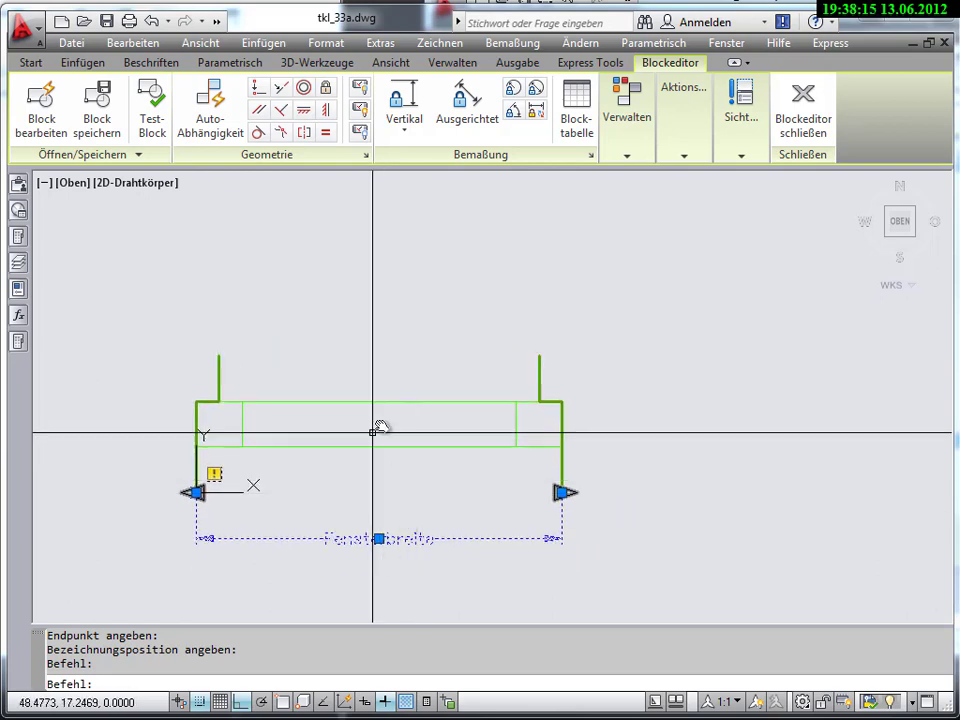
pyautogui.click(17, 344)
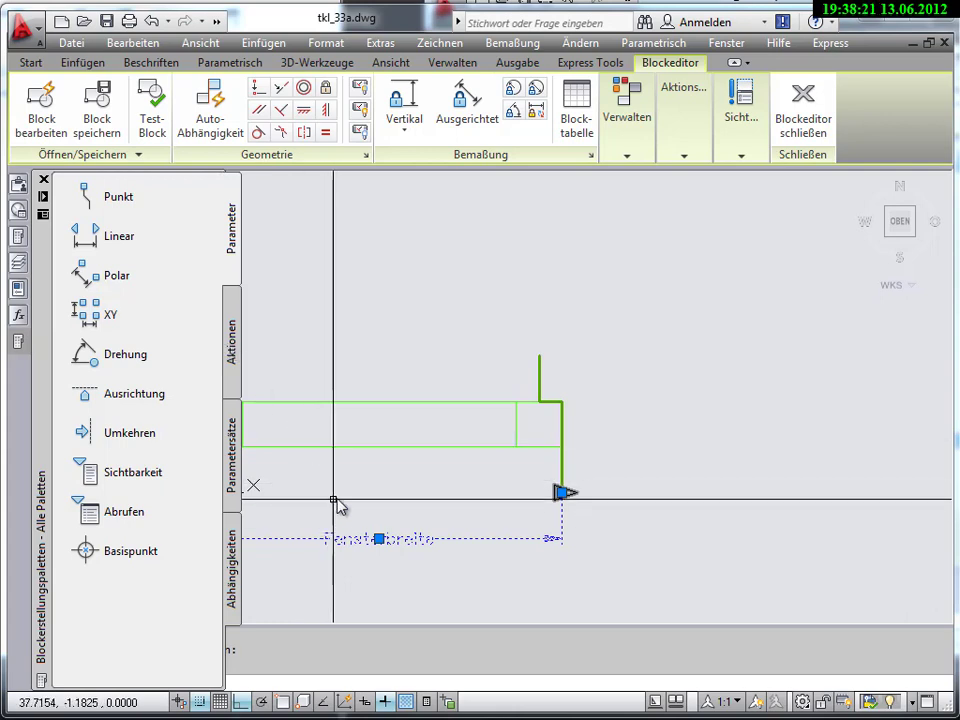
# - Add a Strecken action linked to the Fensterbreite parameter's right end point
pyautogui.click(19, 343)
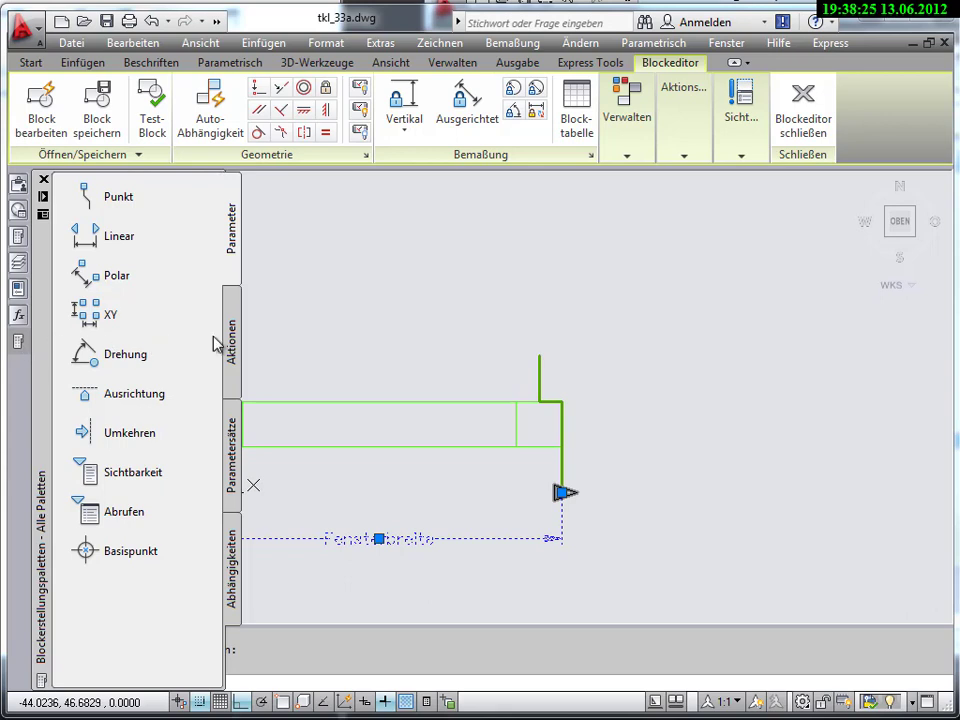
pyautogui.click(232, 343)
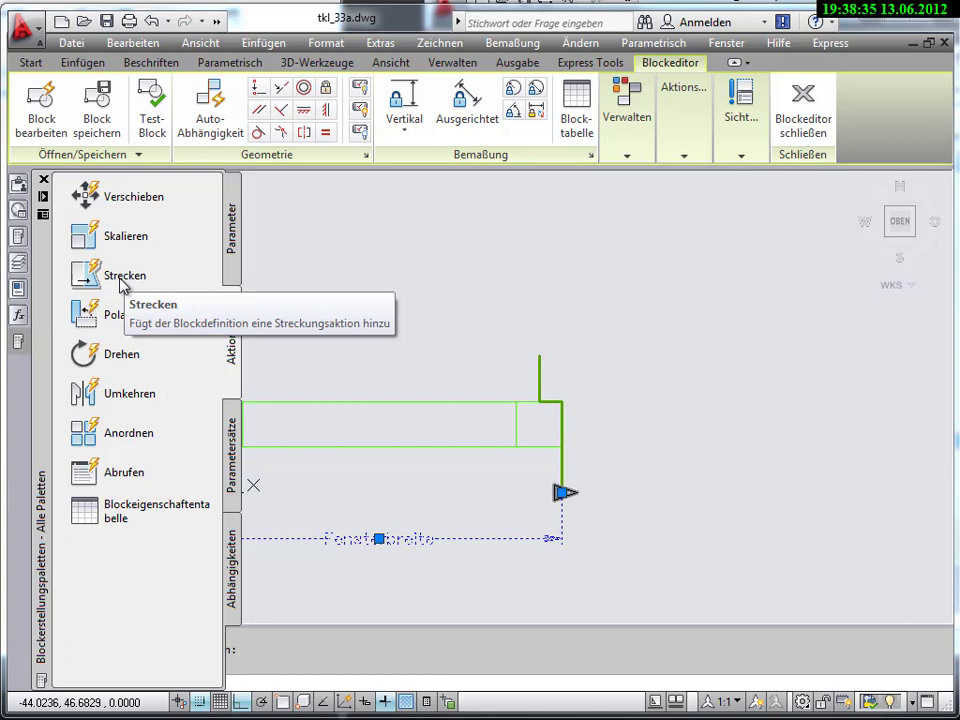
pyautogui.click(120, 285)
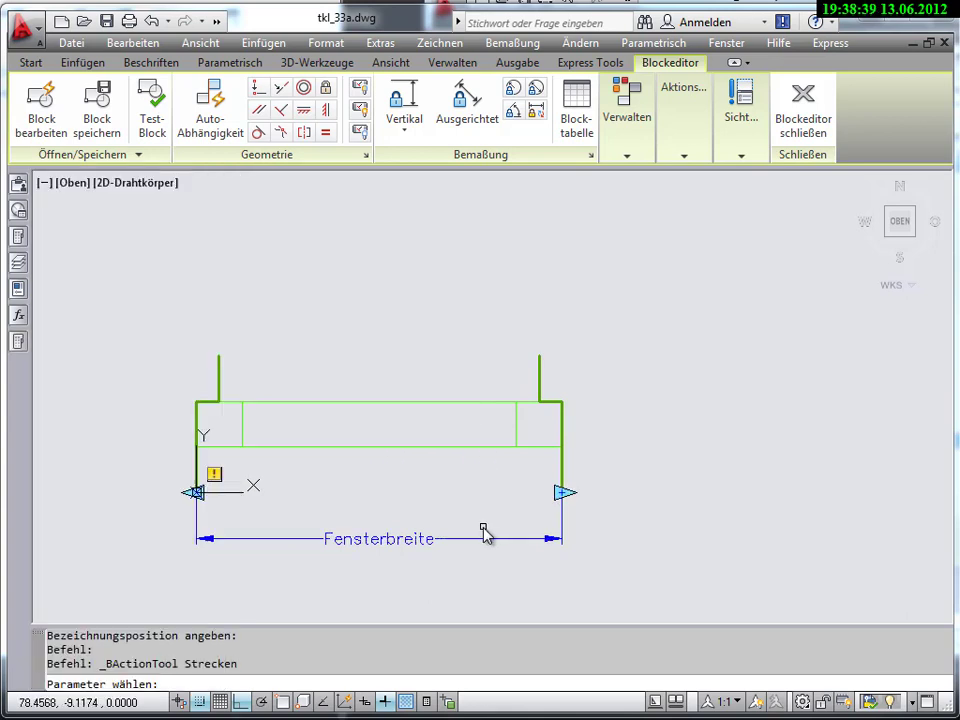
pyautogui.click(400, 545)
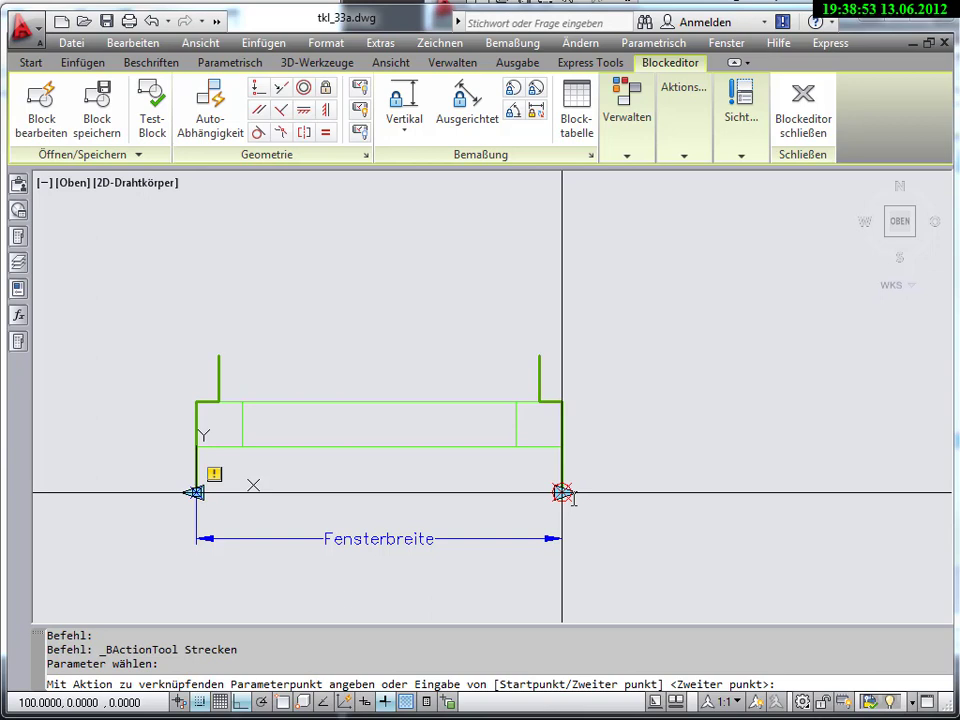
pyautogui.click(562, 493)
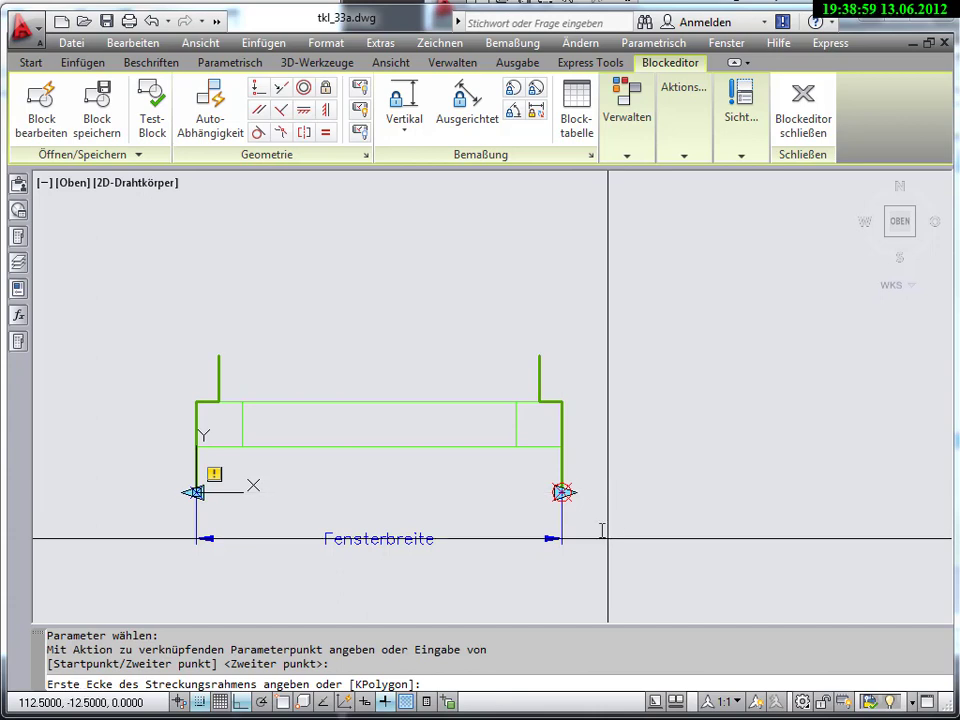
# - Draw the stretch frame around the window's right end and select its four objects
pyautogui.click(200, 701)
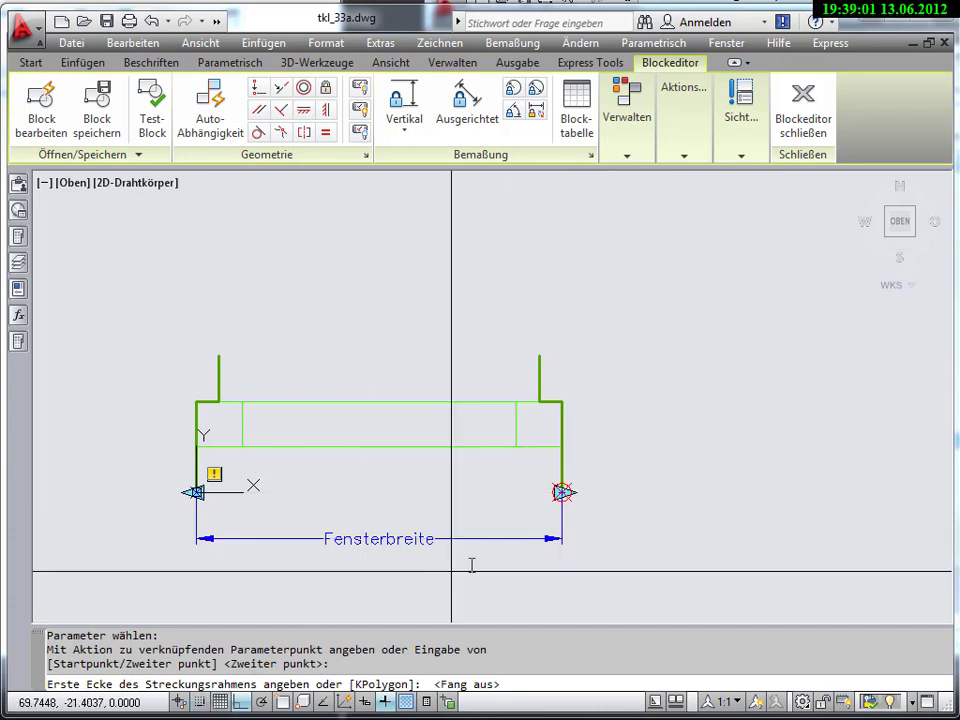
pyautogui.click(600, 520)
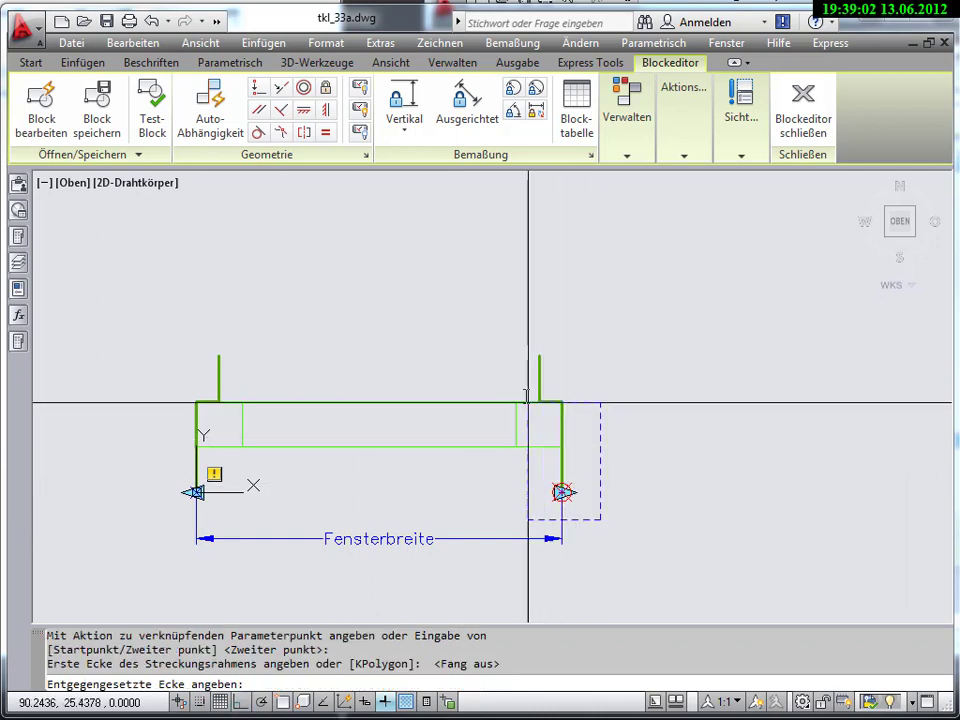
pyautogui.click(494, 323)
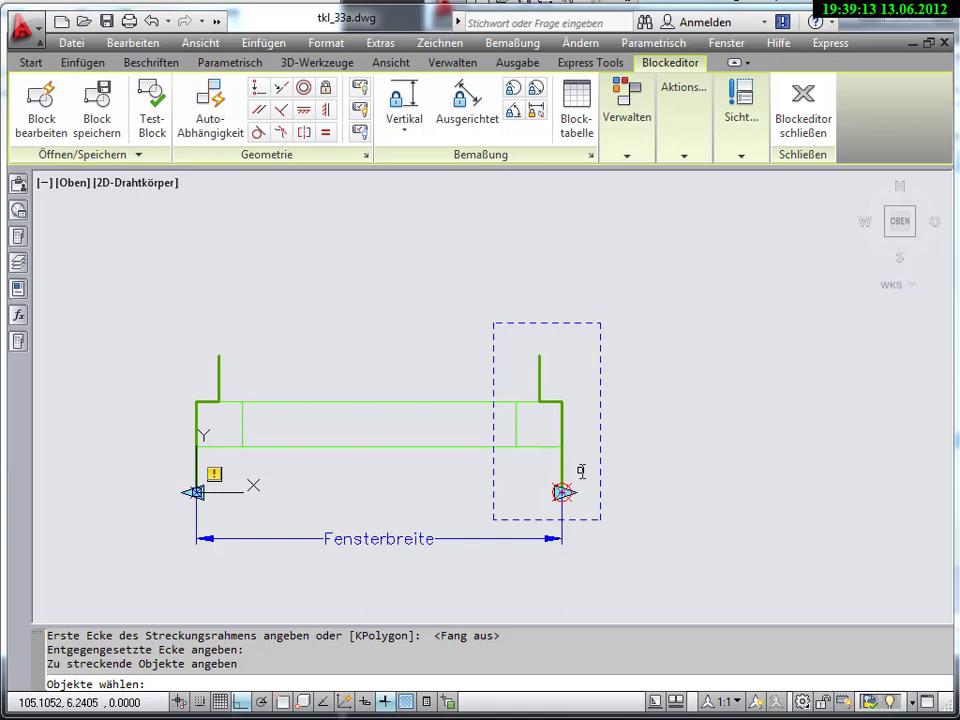
pyautogui.click(581, 471)
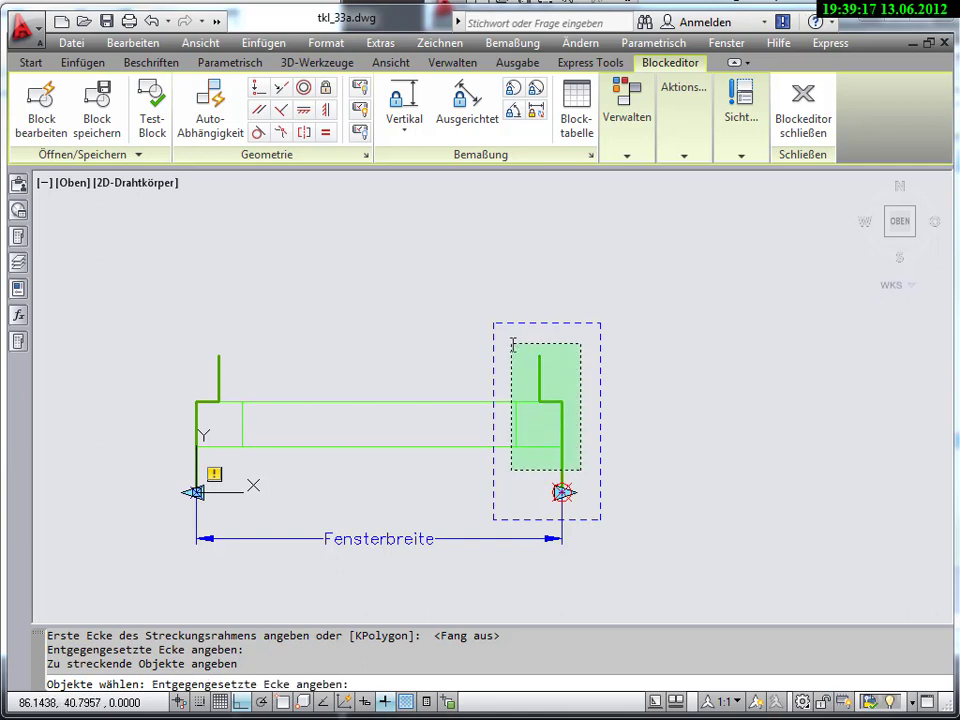
pyautogui.click(512, 345)
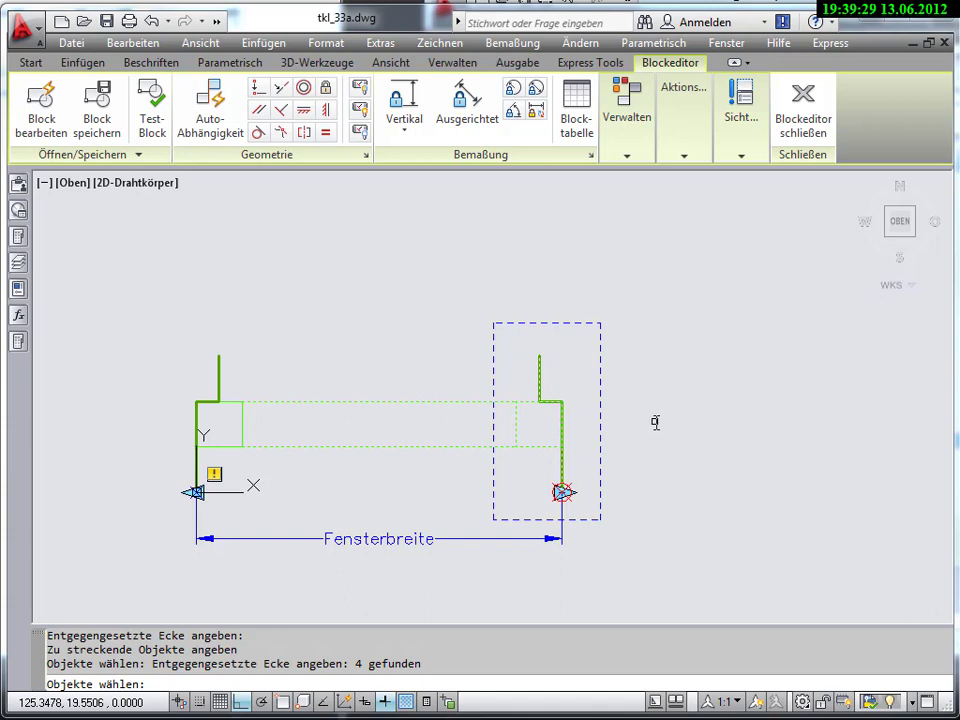
pyautogui.press('Escape')
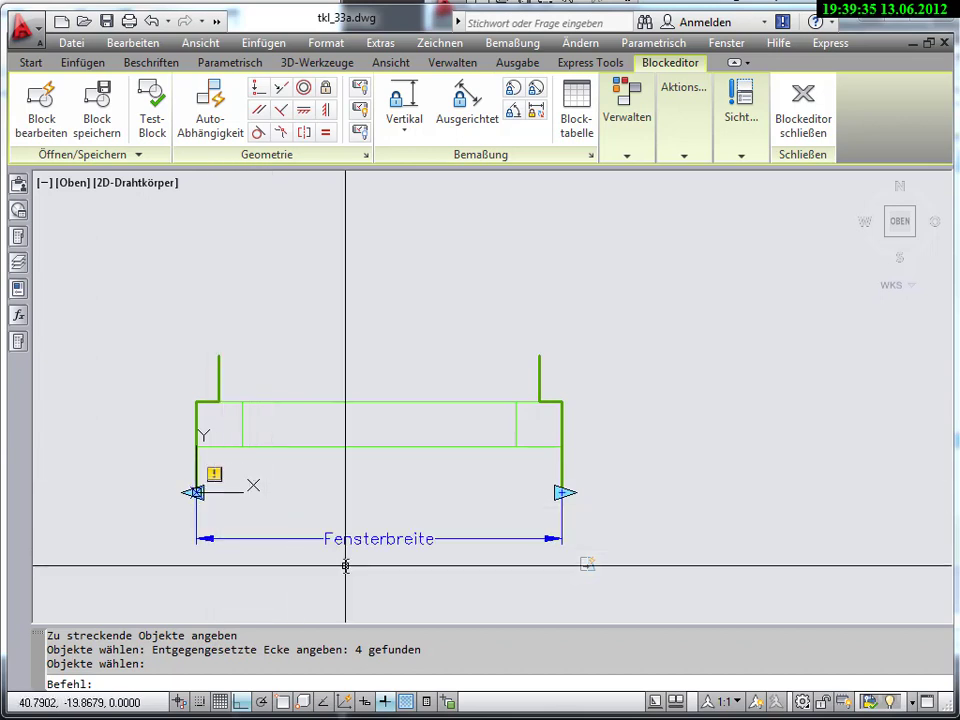
pyautogui.click(216, 476)
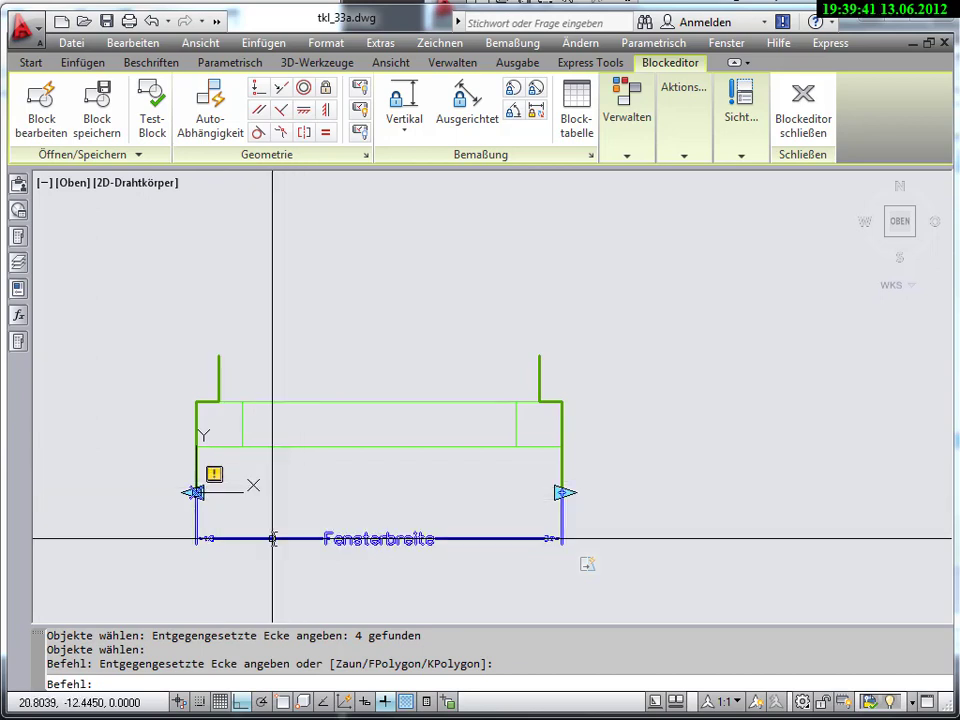
pyautogui.click(24, 341)
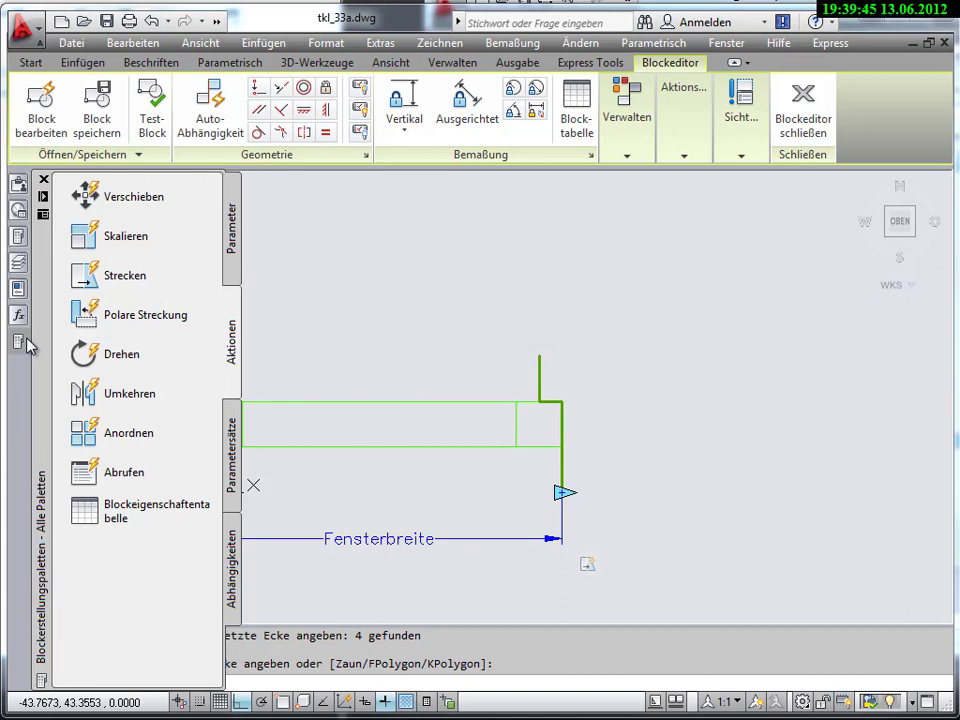
pyautogui.click(236, 440)
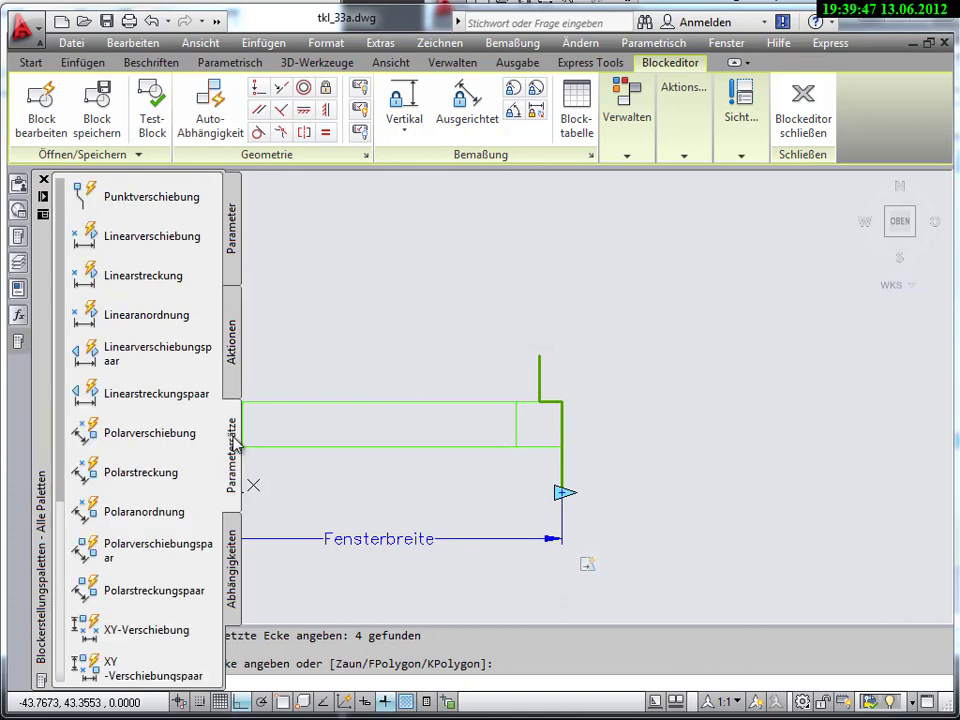
pyautogui.press('Escape')
pyautogui.press('Escape')
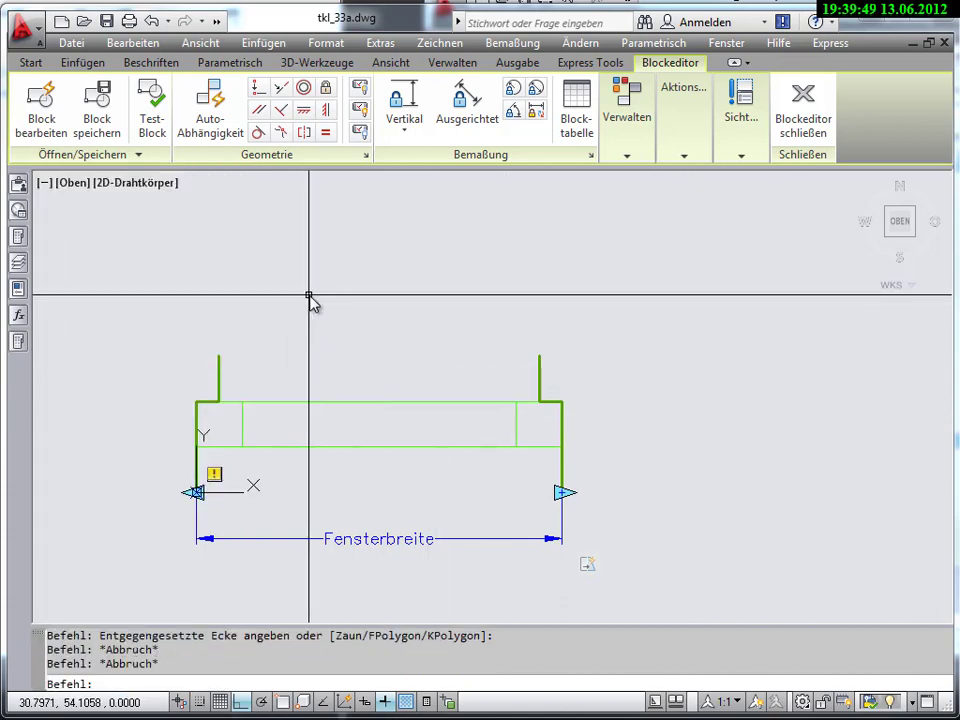
pyautogui.click(158, 120)
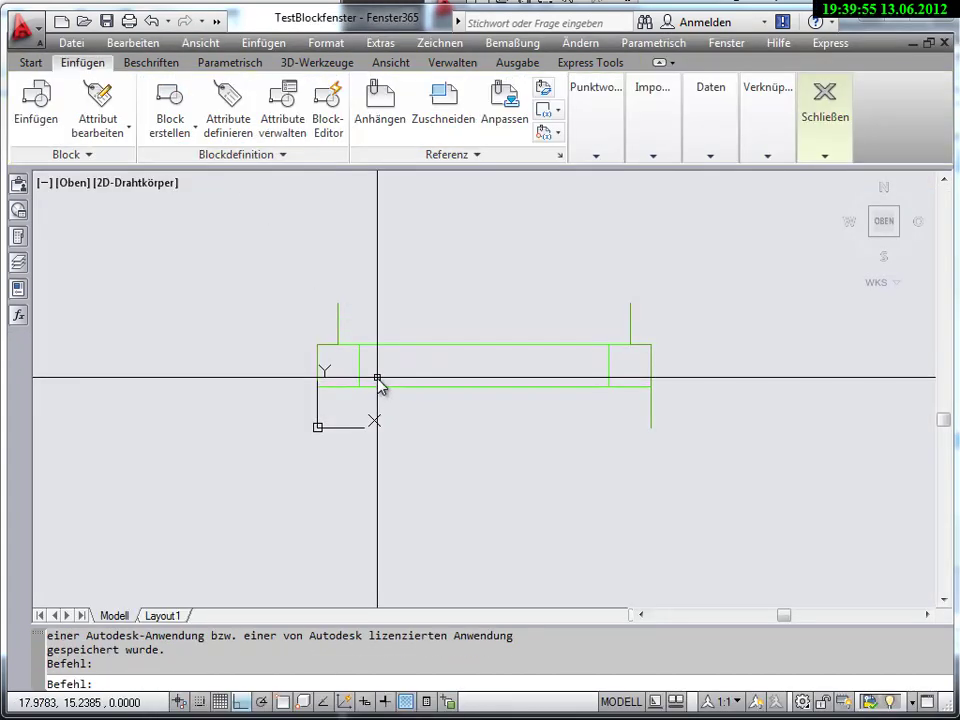
pyautogui.click(374, 388)
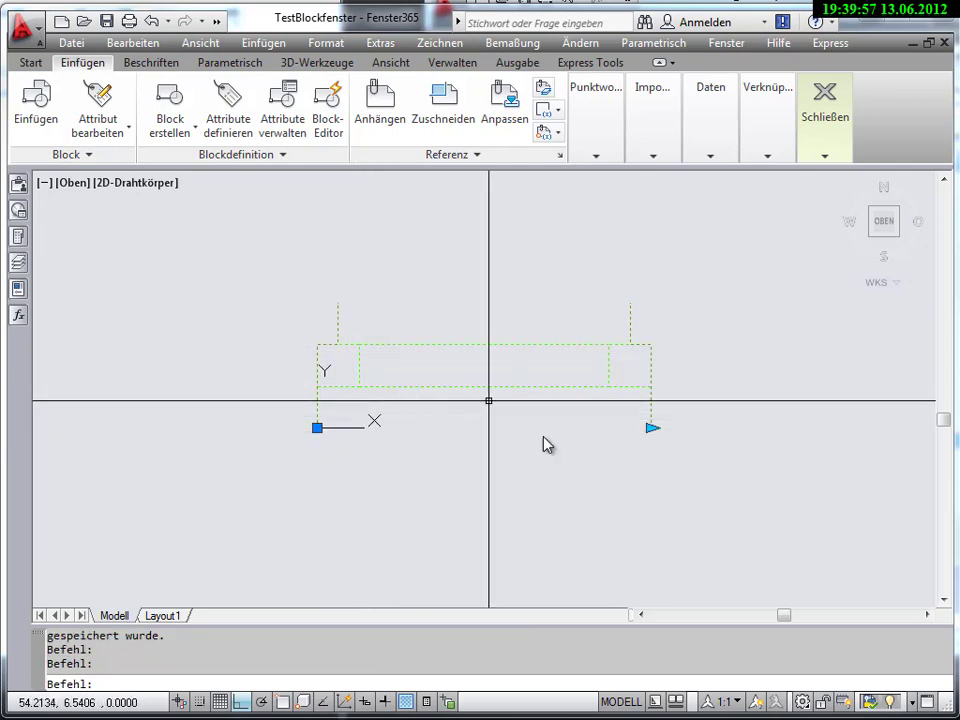
pyautogui.click(652, 428)
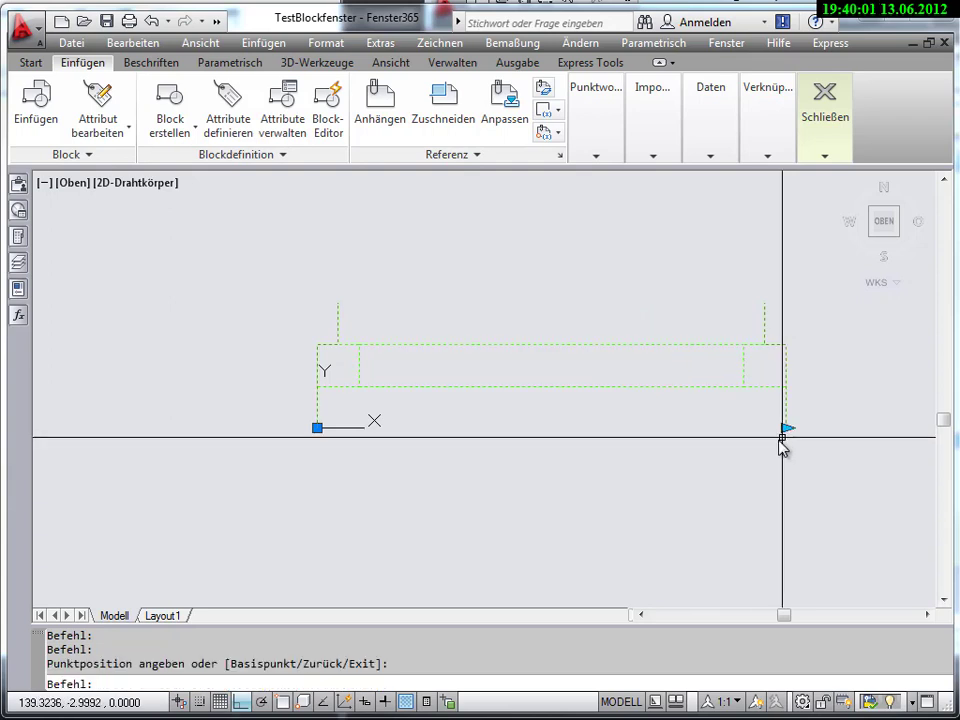
pyautogui.click(787, 430)
pyautogui.click(787, 429)
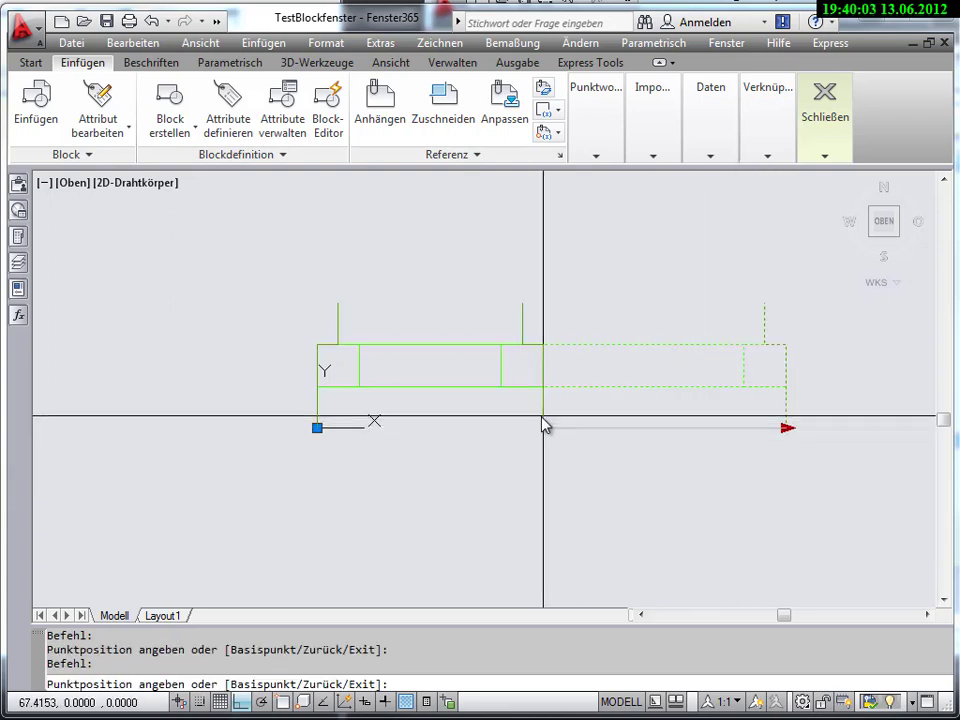
pyautogui.click(537, 428)
pyautogui.click(537, 428)
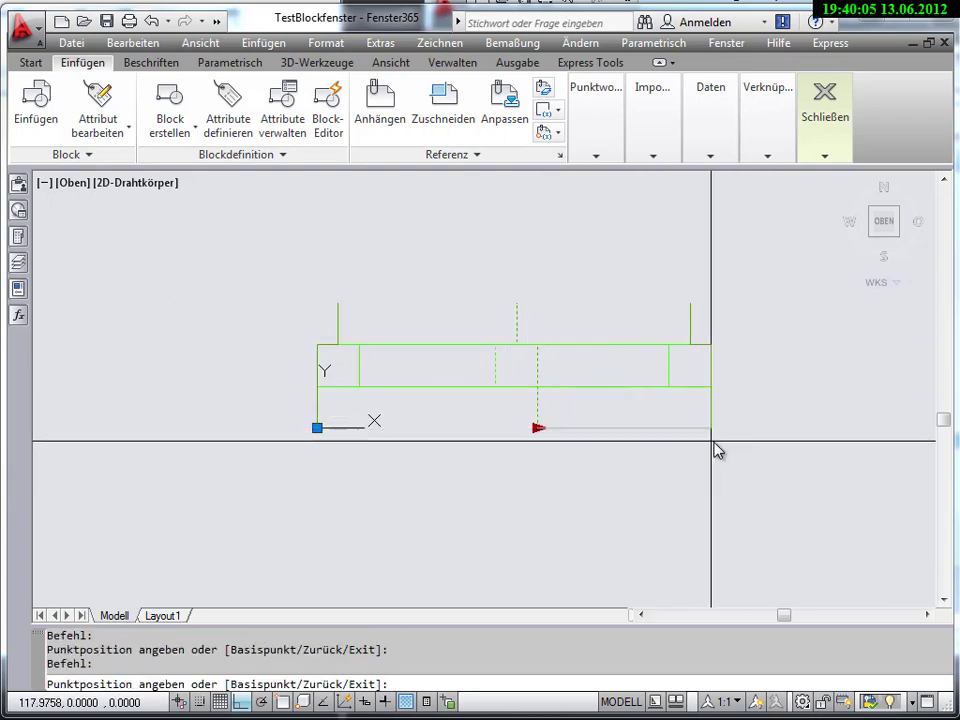
pyautogui.click(714, 430)
pyautogui.click(714, 429)
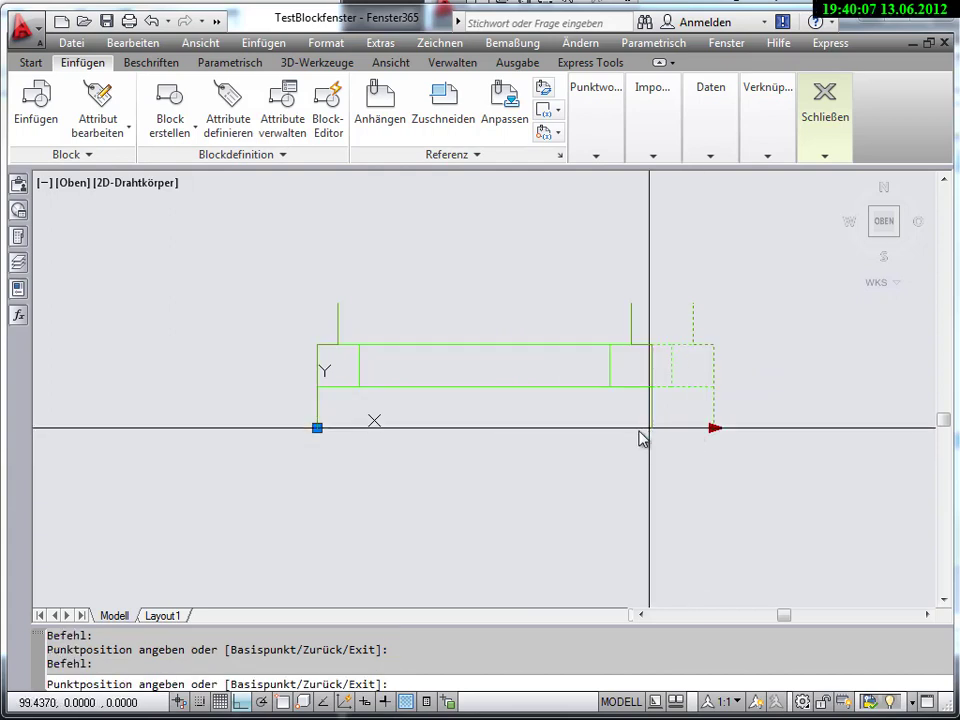
pyautogui.click(484, 428)
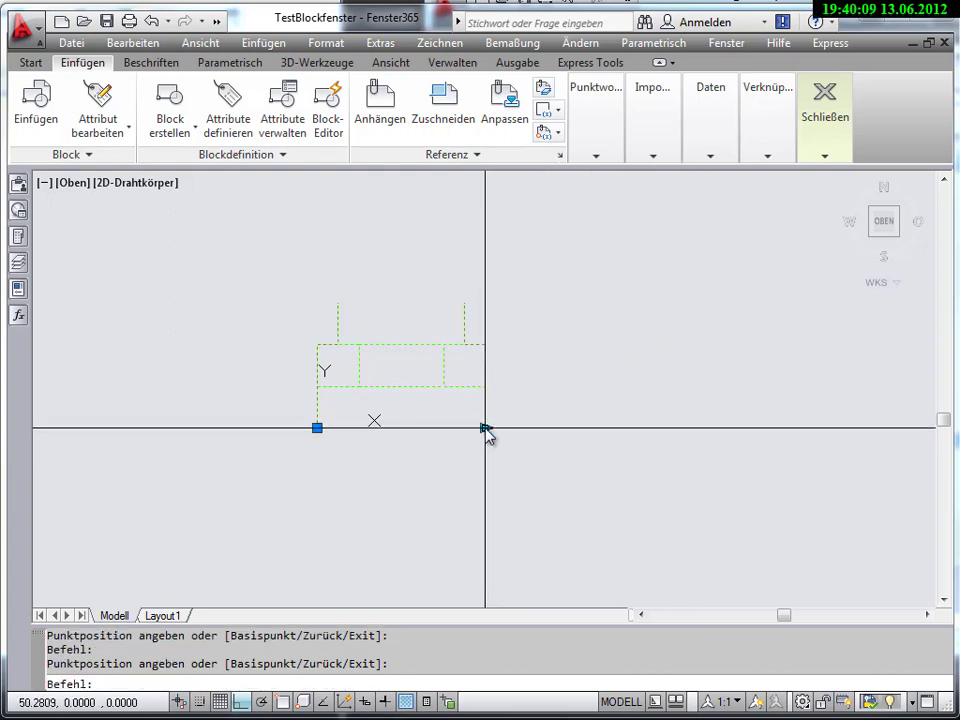
pyautogui.click(484, 428)
pyautogui.click(744, 452)
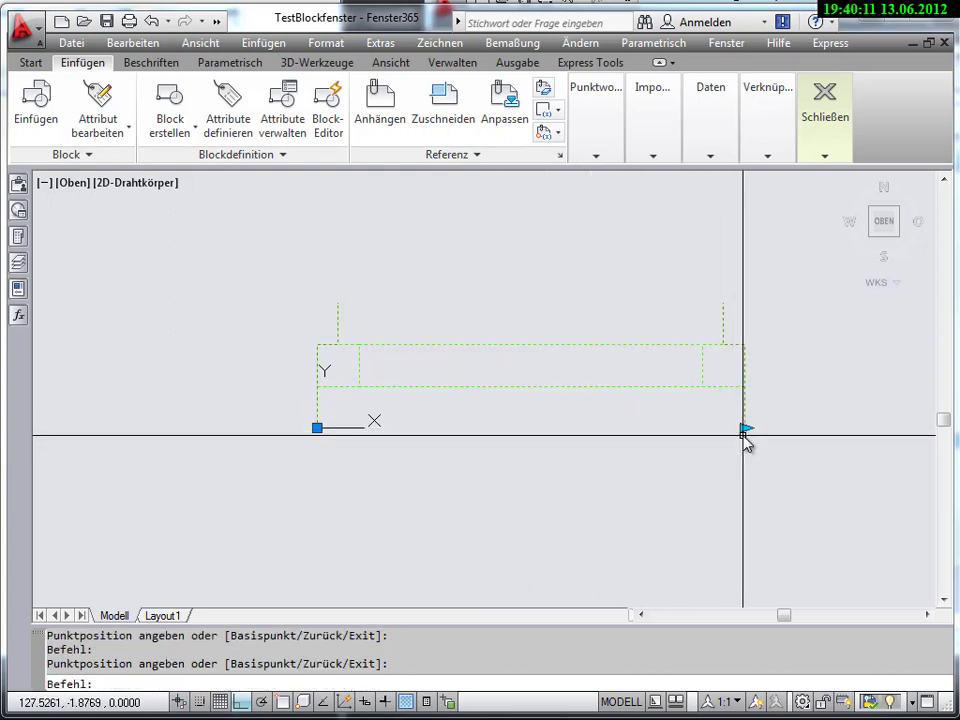
pyautogui.click(746, 428)
pyautogui.click(510, 427)
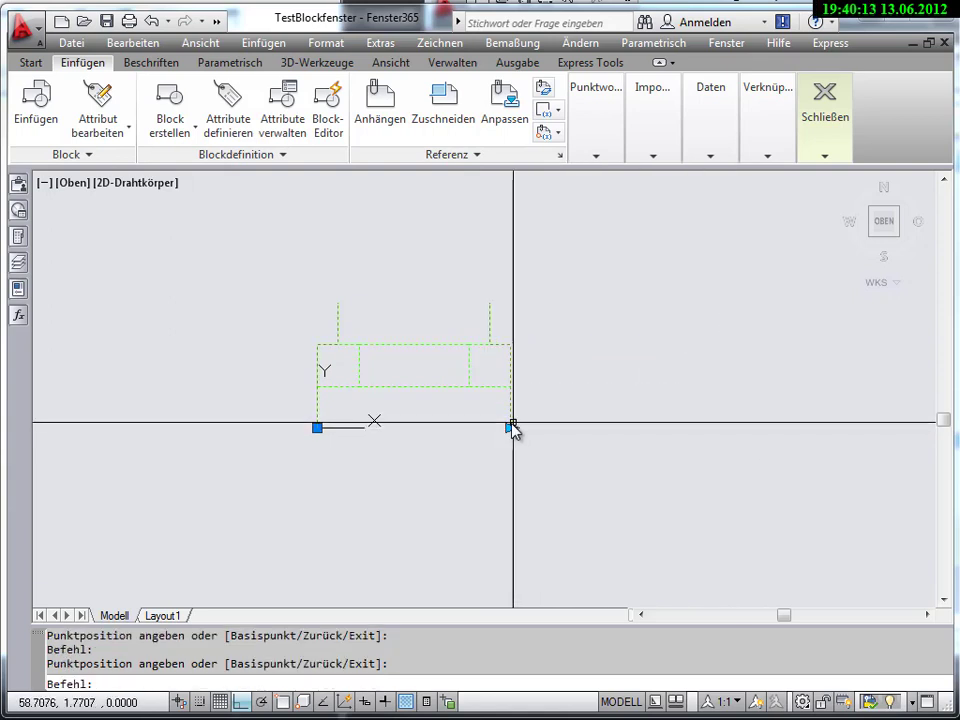
pyautogui.click(510, 427)
pyautogui.click(751, 432)
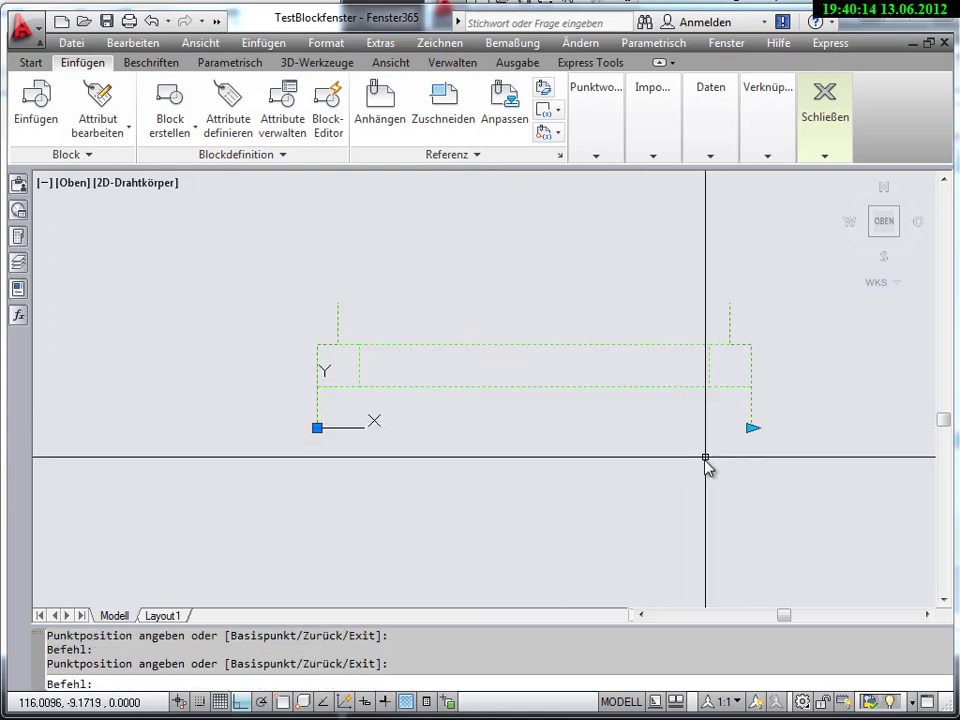
pyautogui.click(751, 428)
pyautogui.click(508, 428)
pyautogui.click(507, 428)
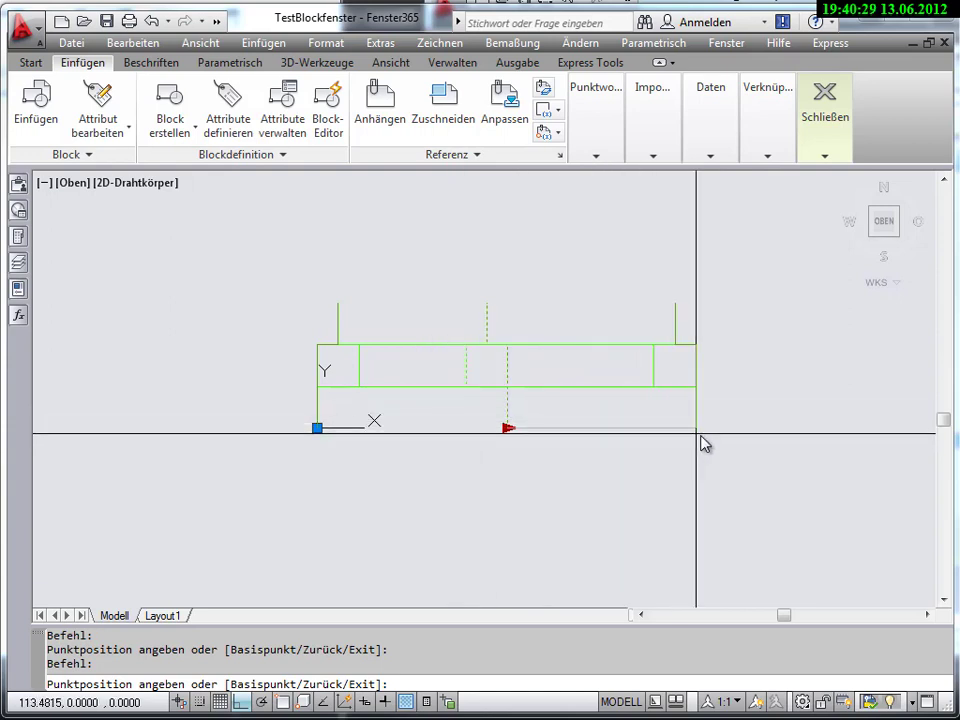
pyautogui.press('Escape')
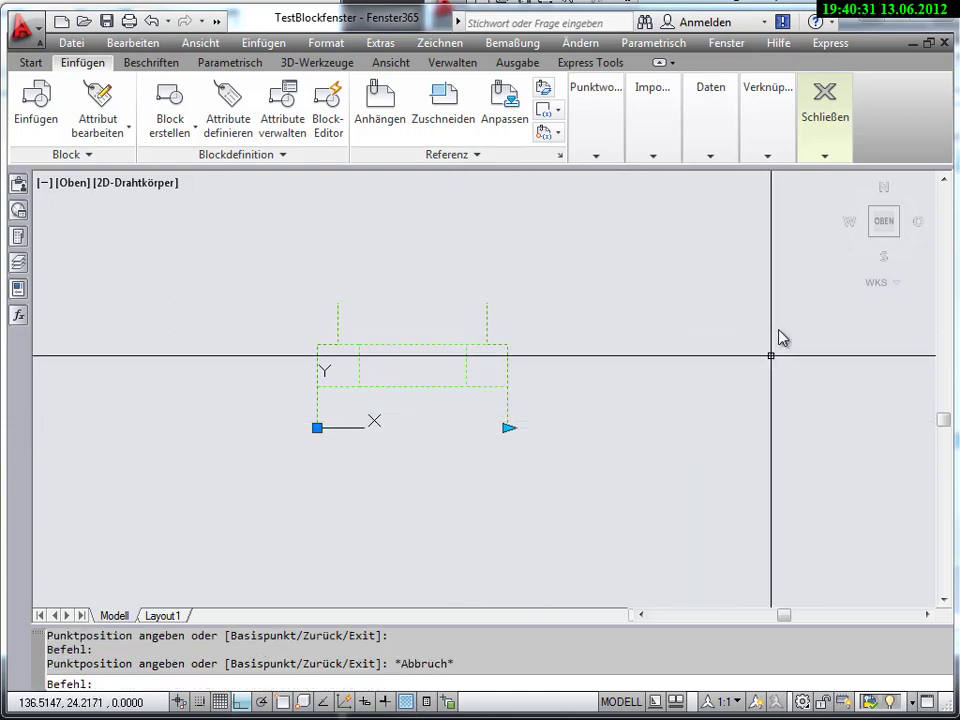
pyautogui.click(848, 198)
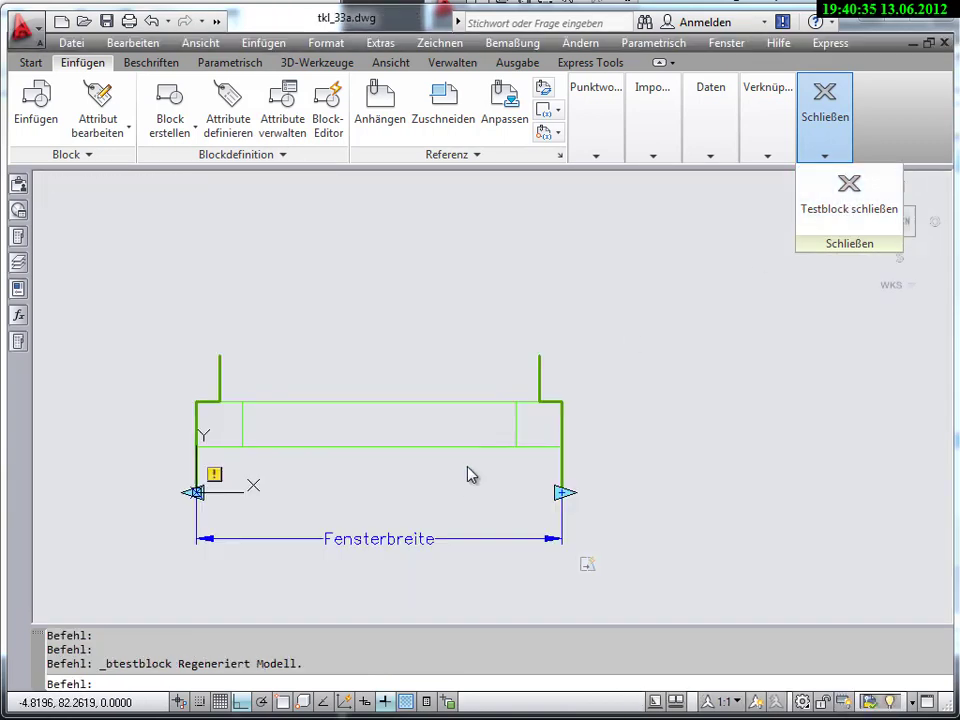
# - Select the Fensterbreite parameter to show its properties: distance 100, X 0 to X 100
pyautogui.click(432, 545)
pyautogui.click(433, 546)
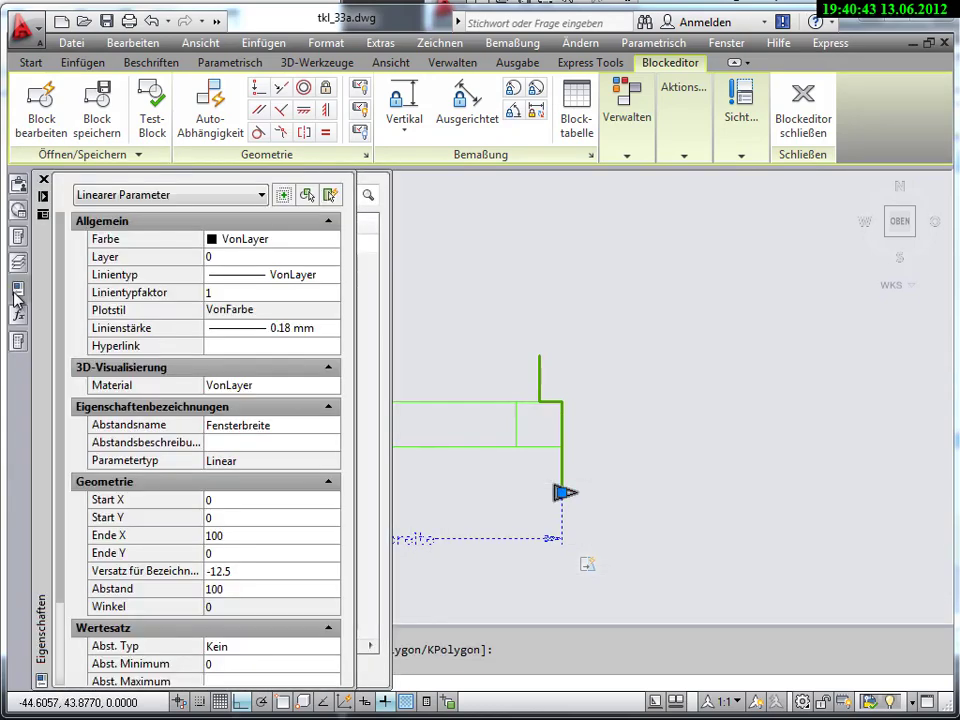
pyautogui.moveTo(42, 630)
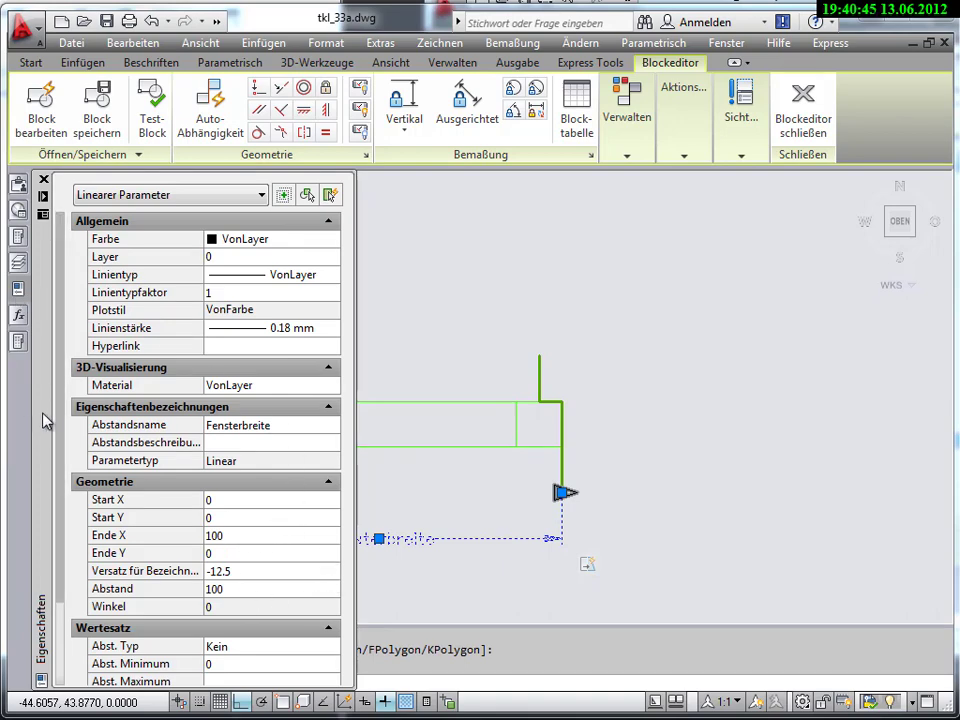
# - Set Fensterbreite's distance type to Inkrement with increment 12.5 and minimum 50
pyautogui.moveTo(60, 413); pyautogui.dragTo(57, 533)
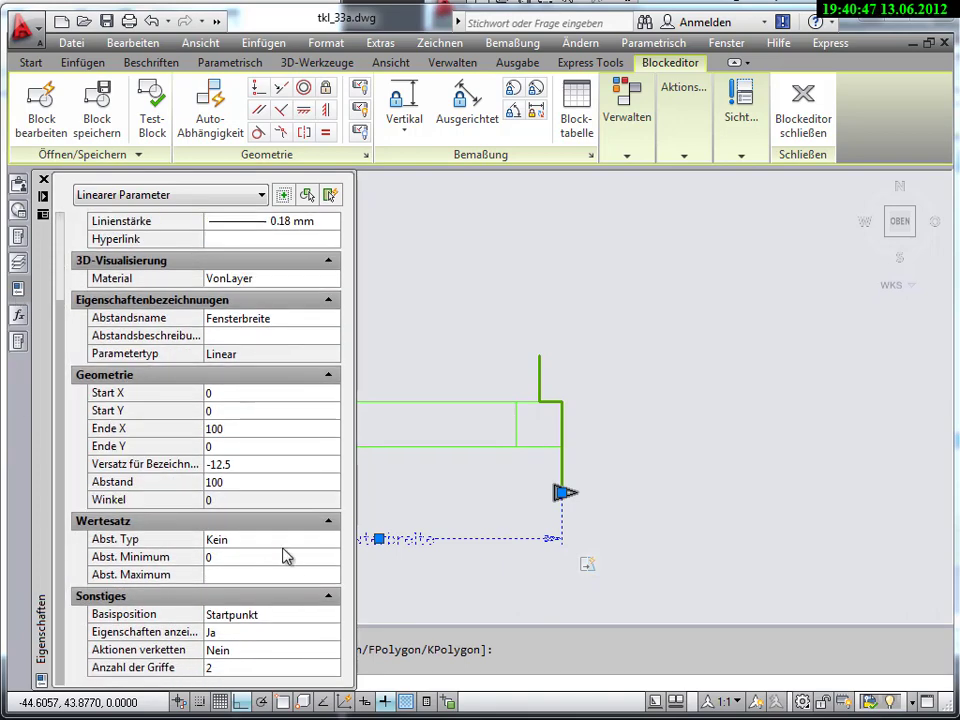
pyautogui.click(287, 556)
pyautogui.click(270, 539)
pyautogui.click(333, 539)
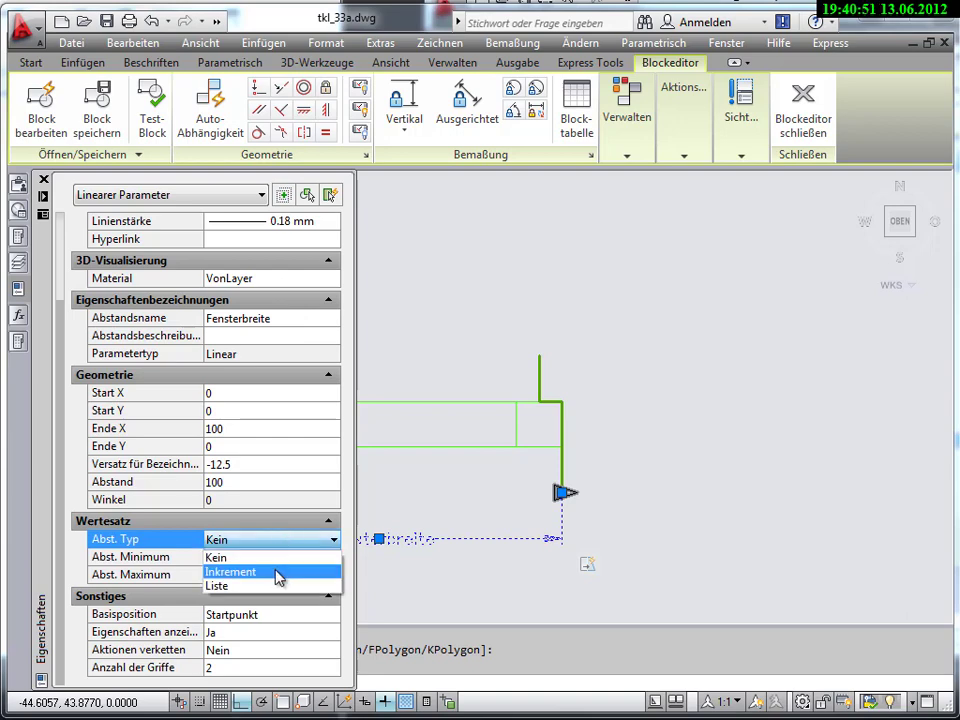
pyautogui.click(275, 574)
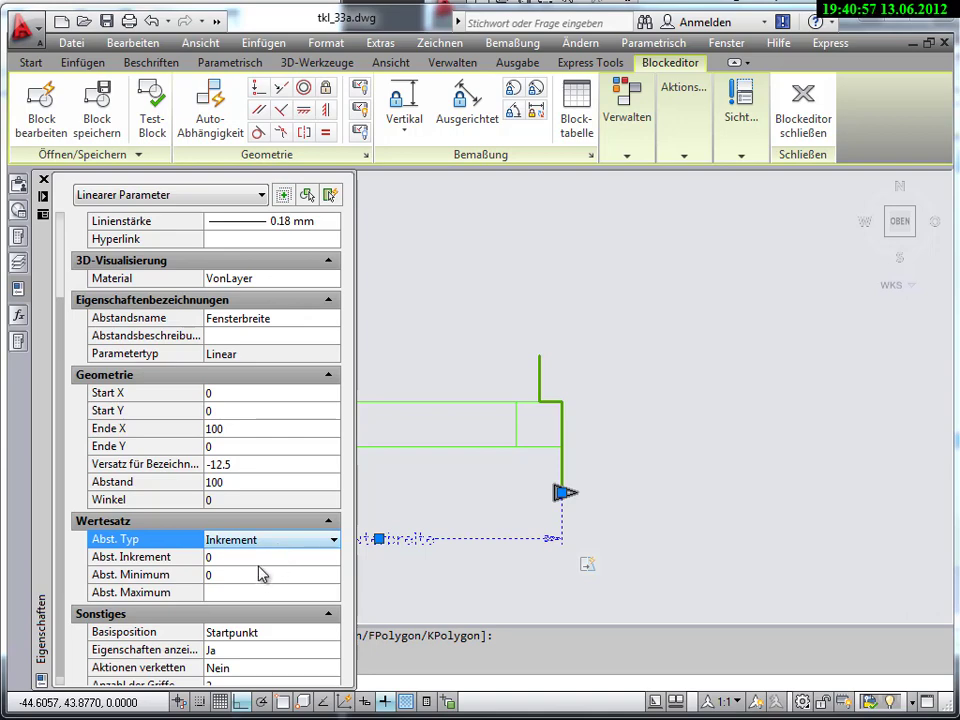
pyautogui.click(253, 556)
pyautogui.write('12.5')
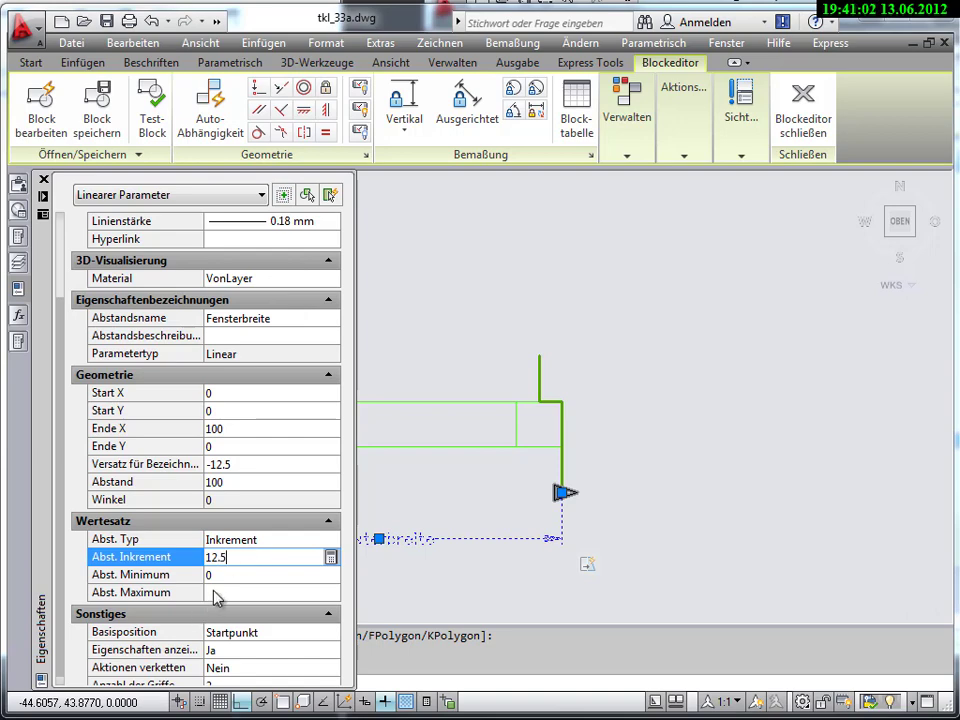
pyautogui.click(215, 575)
pyautogui.write('50')
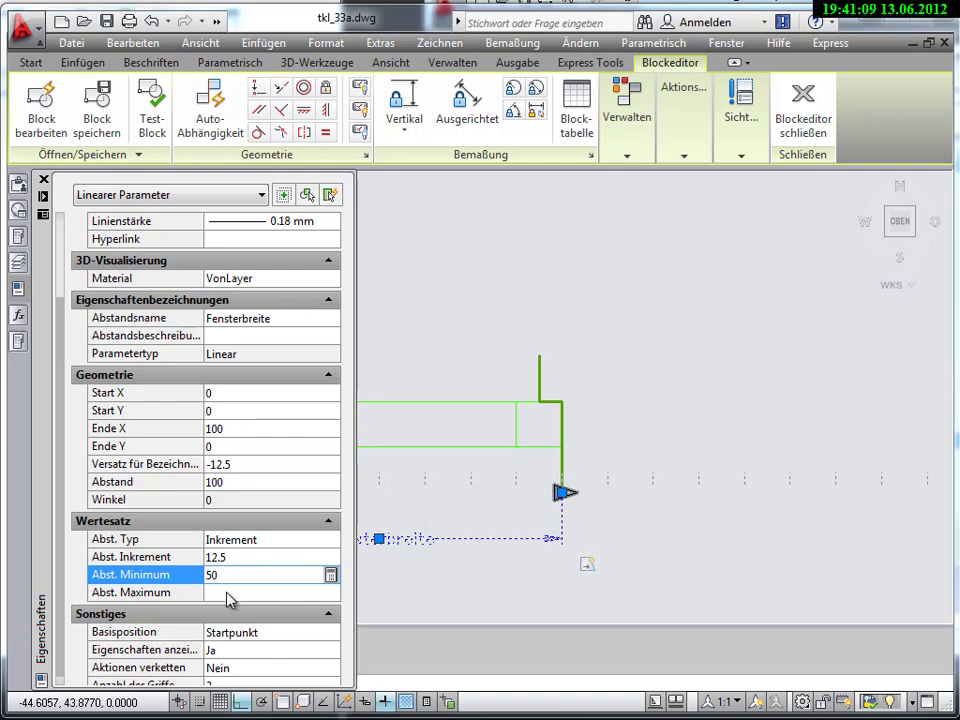
pyautogui.click(251, 593)
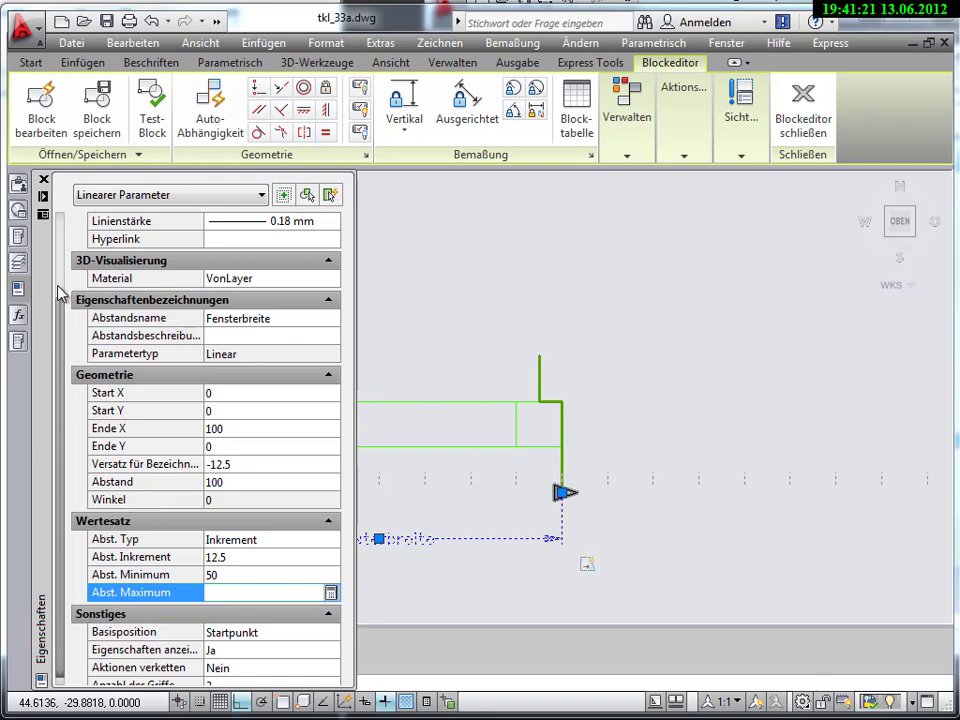
# - Keep base position at Startpunkt and set the number of grips to 1
pyautogui.scroll(3, 58, 295)
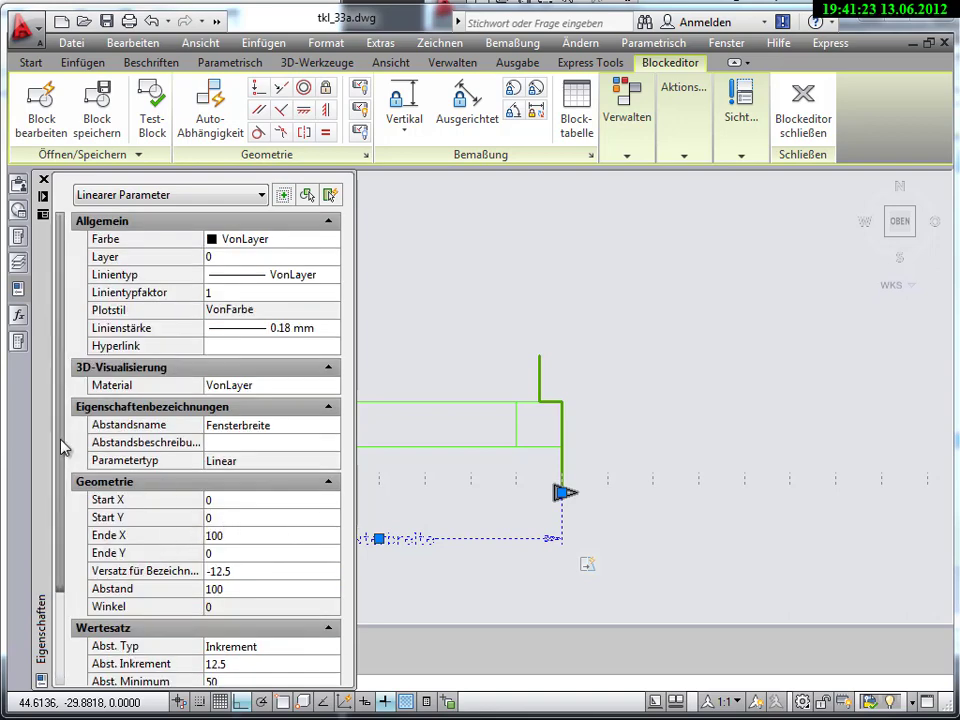
pyautogui.moveTo(64, 444); pyautogui.dragTo(66, 560)
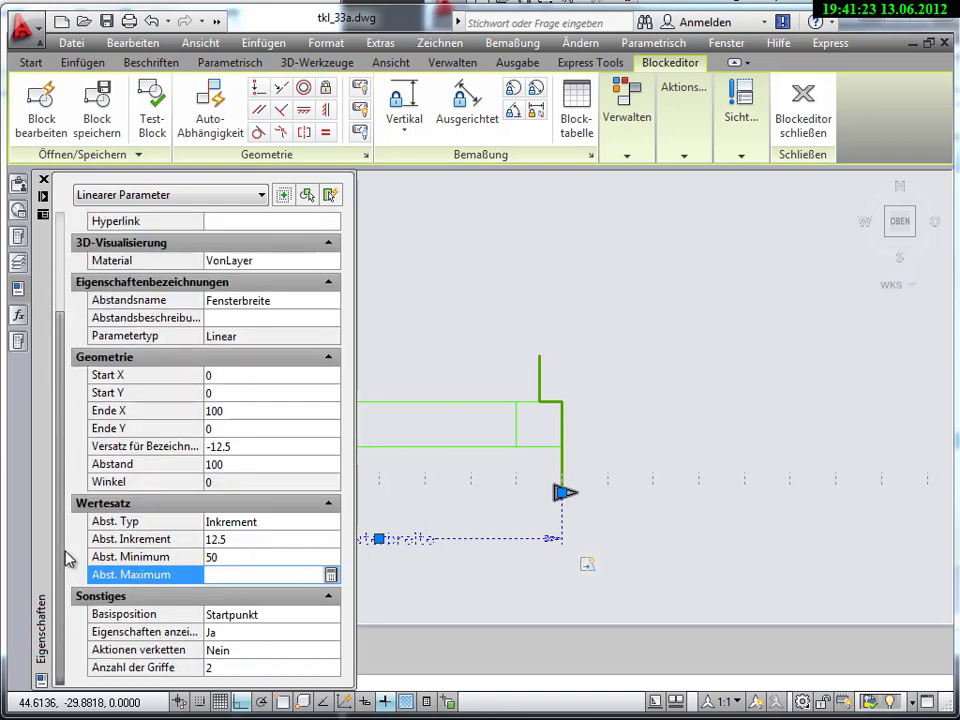
pyautogui.click(266, 617)
pyautogui.click(266, 617)
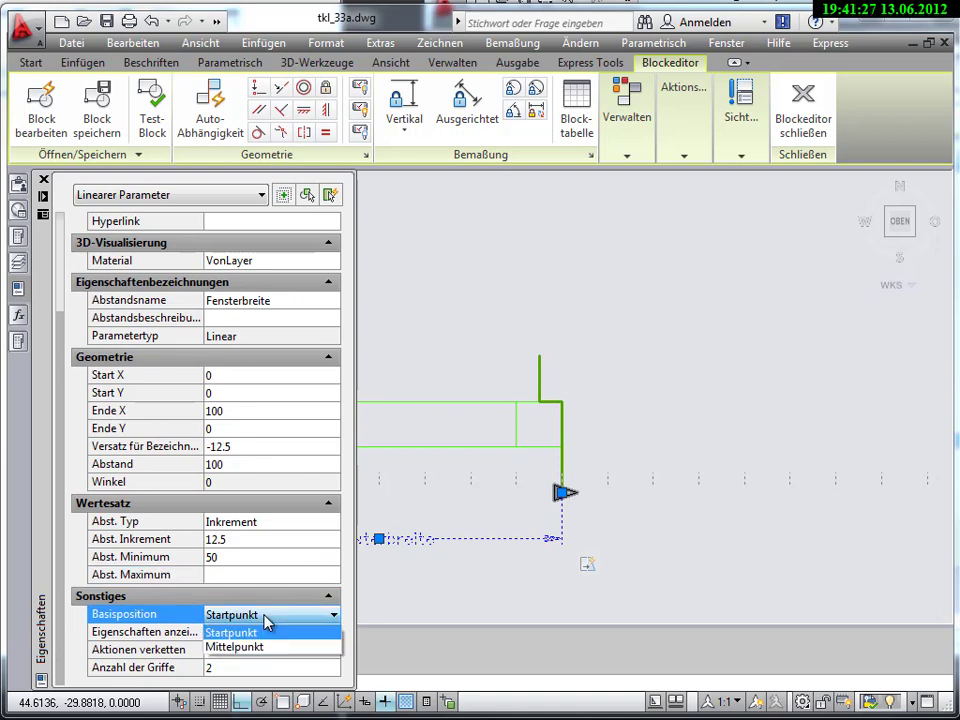
pyautogui.click(282, 632)
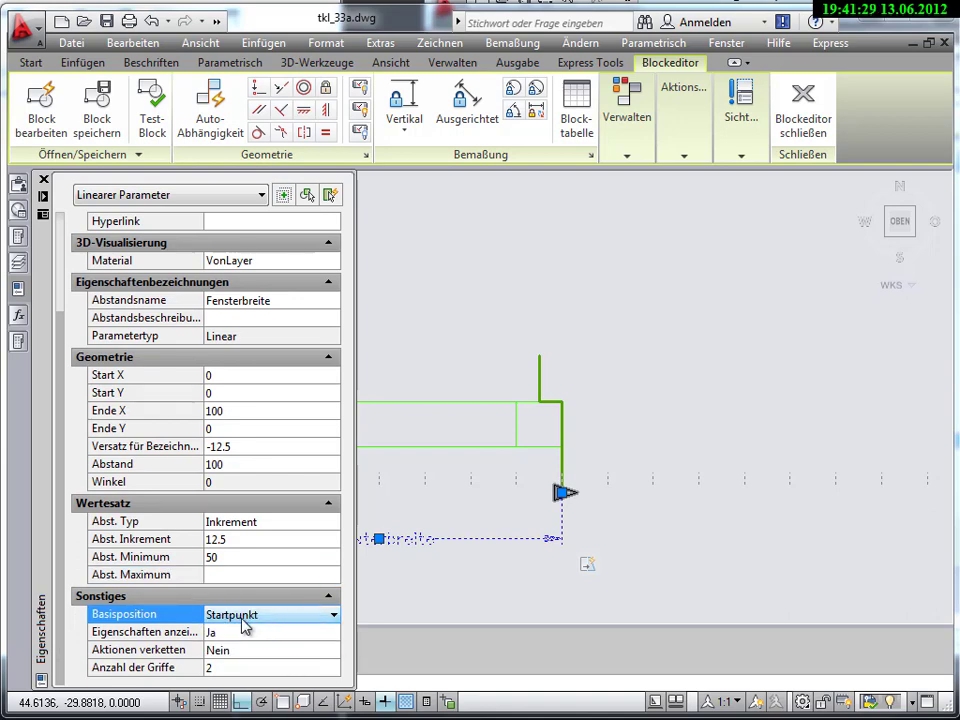
pyautogui.click(258, 671)
pyautogui.click(258, 671)
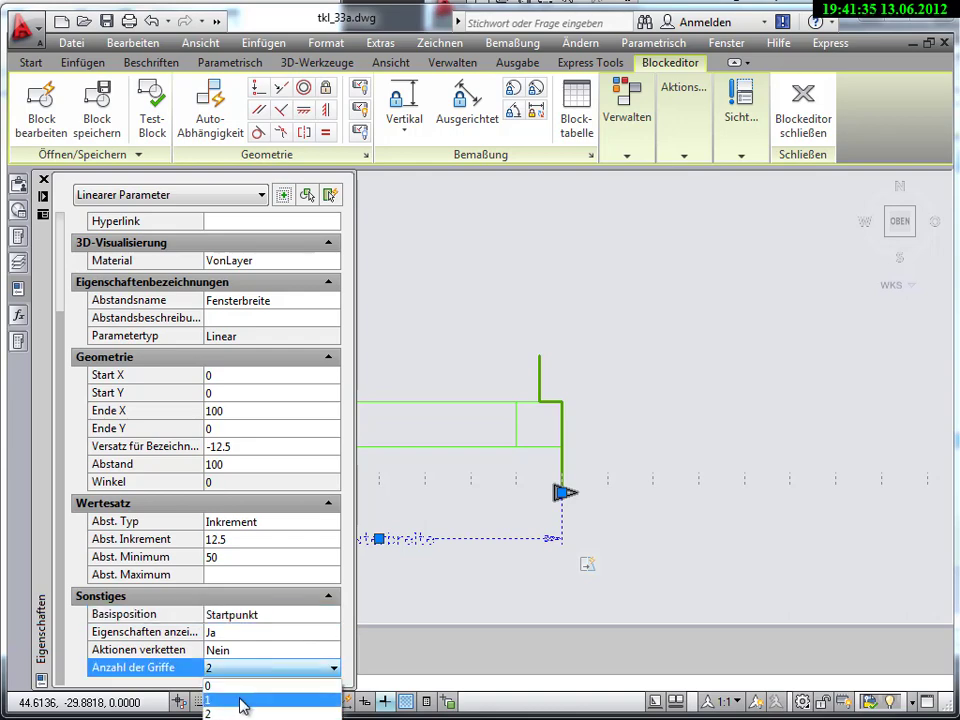
pyautogui.click(240, 700)
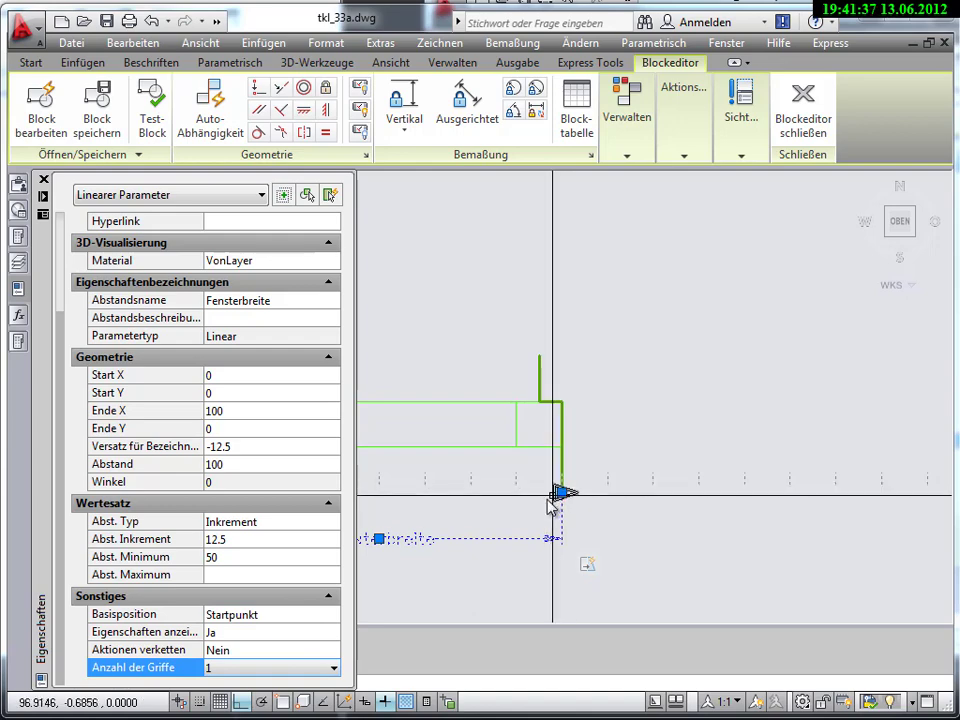
pyautogui.hotkey('ctrl', '1')
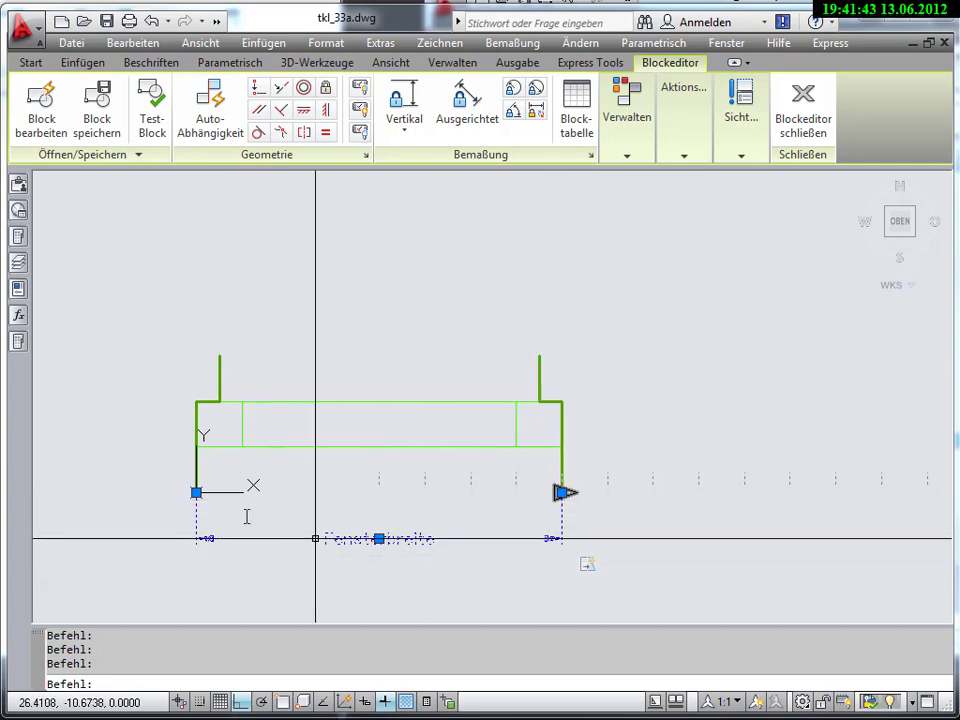
pyautogui.press('Escape')
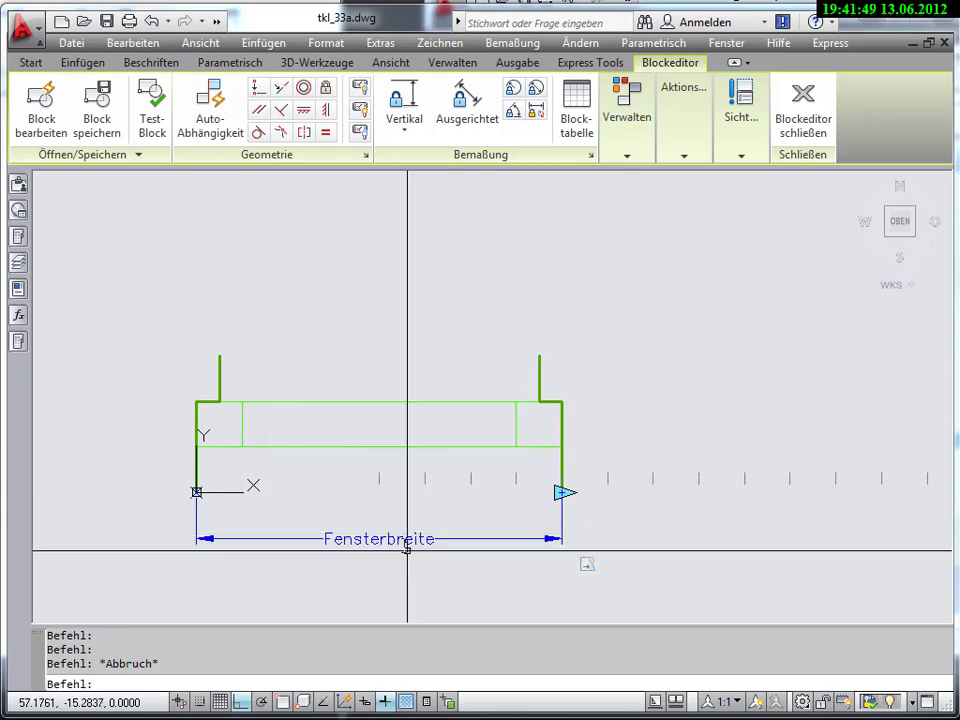
pyautogui.click(153, 108)
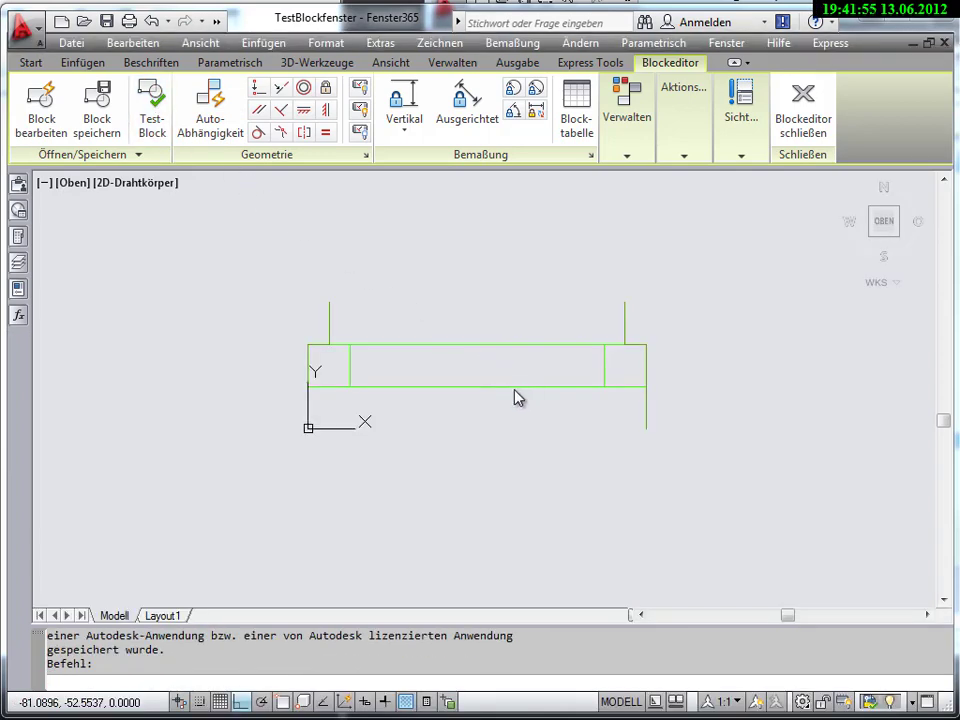
pyautogui.click(516, 392)
pyautogui.click(501, 407)
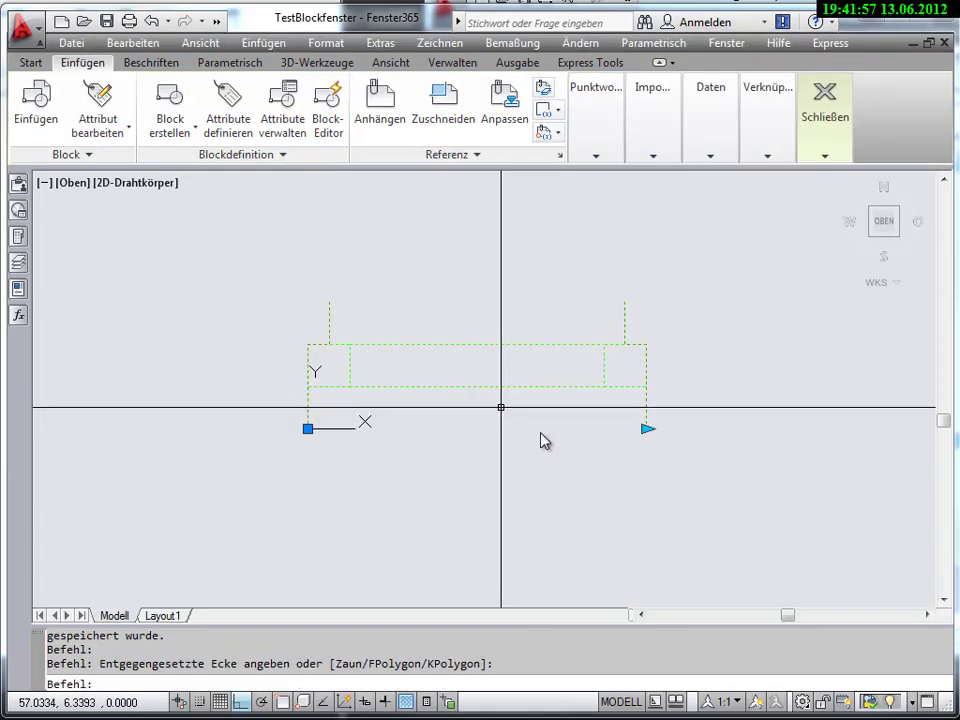
pyautogui.click(646, 429)
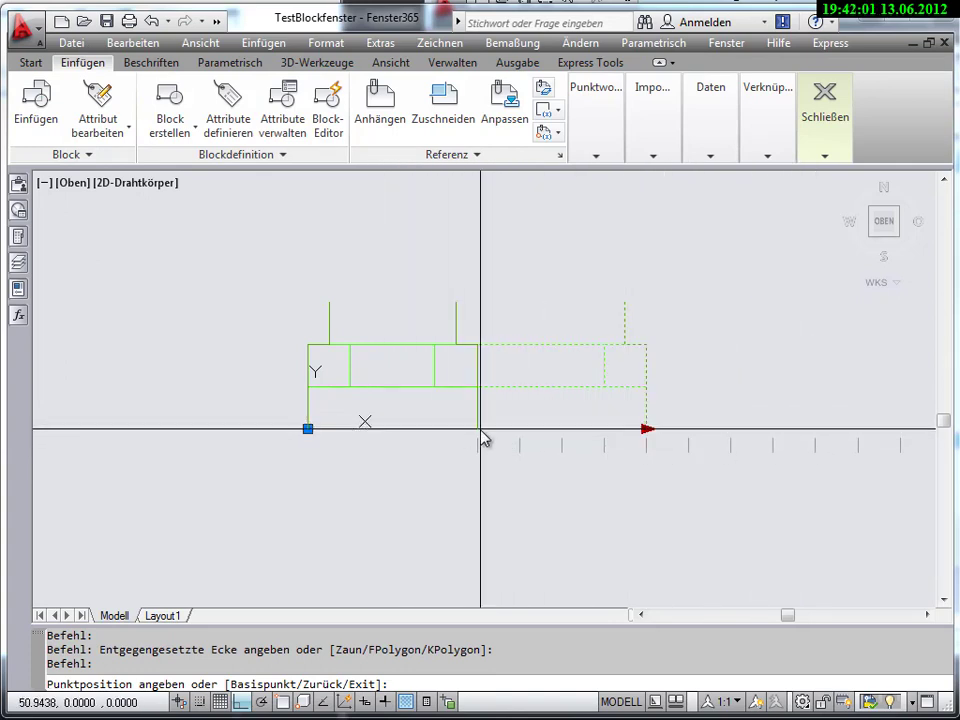
pyautogui.click(481, 437)
pyautogui.click(477, 430)
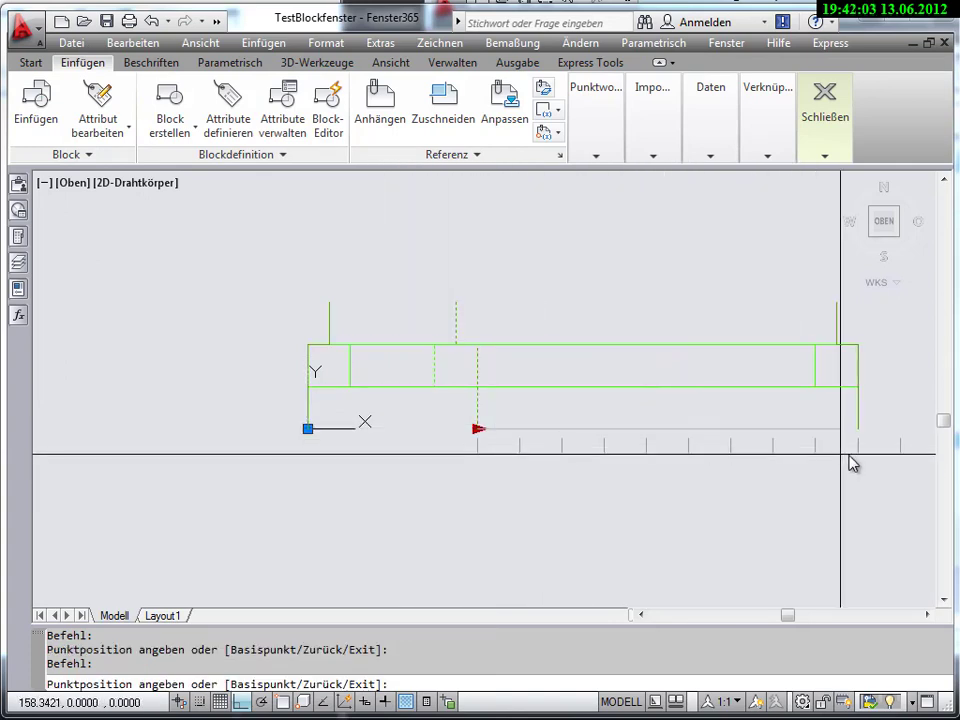
pyautogui.click(857, 430)
pyautogui.click(859, 430)
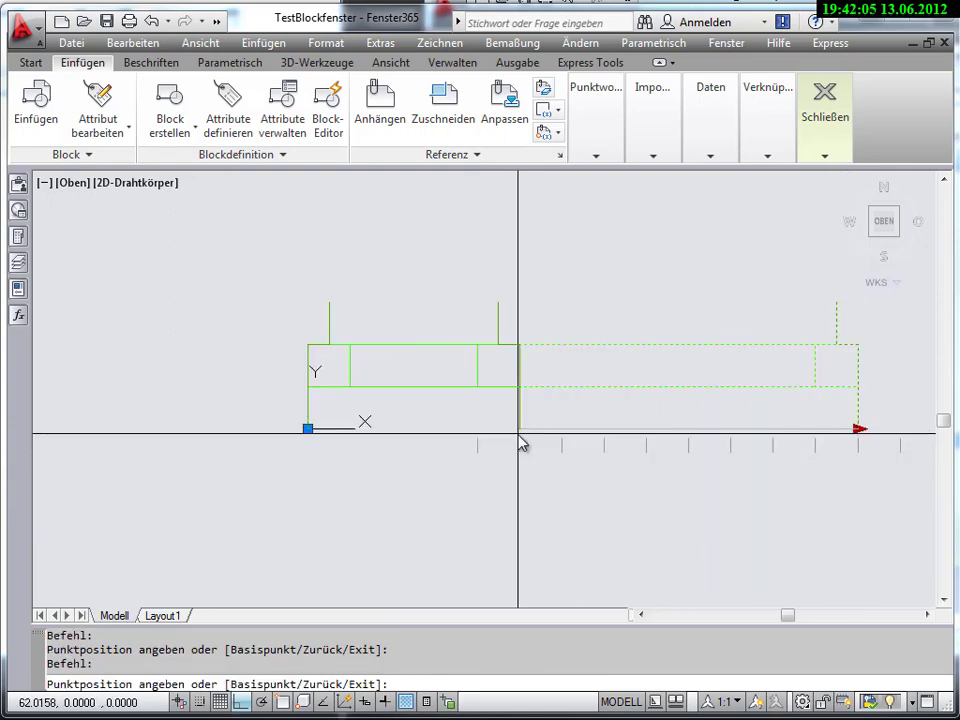
pyautogui.click(648, 444)
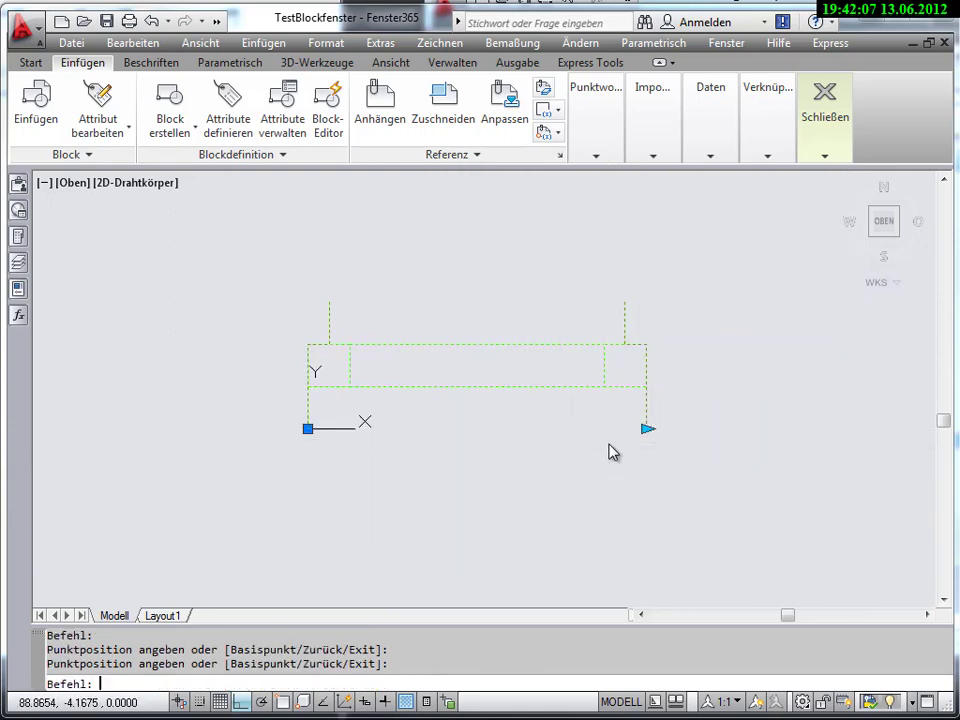
pyautogui.press('Escape')
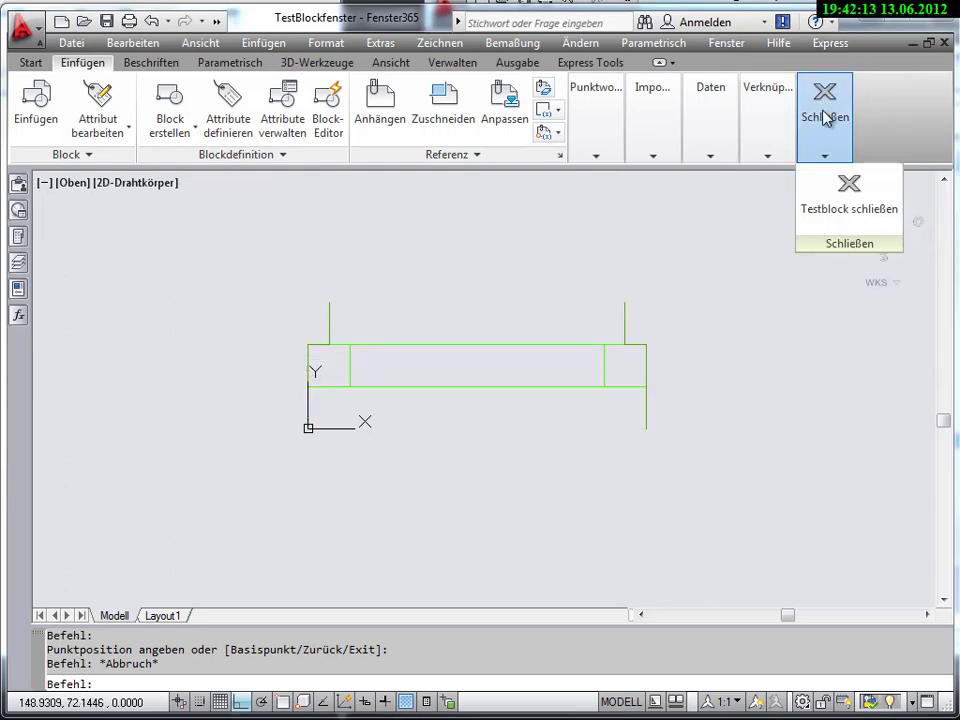
pyautogui.click(849, 200)
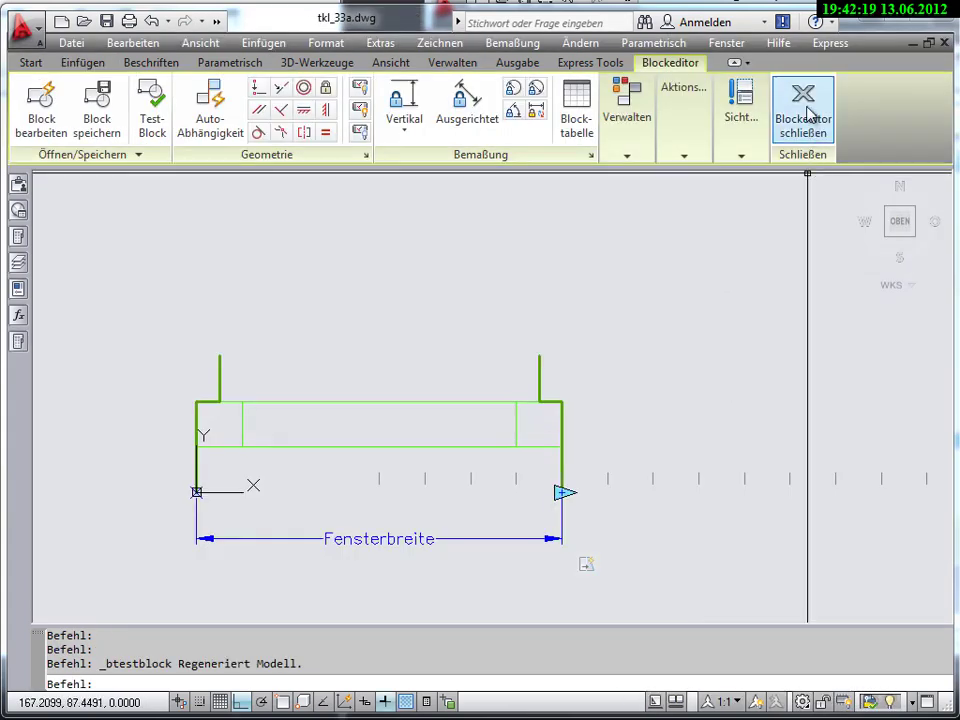
# - Close the block editor saving changes to Fenster365, then select the windows in the wall
pyautogui.click(803, 108)
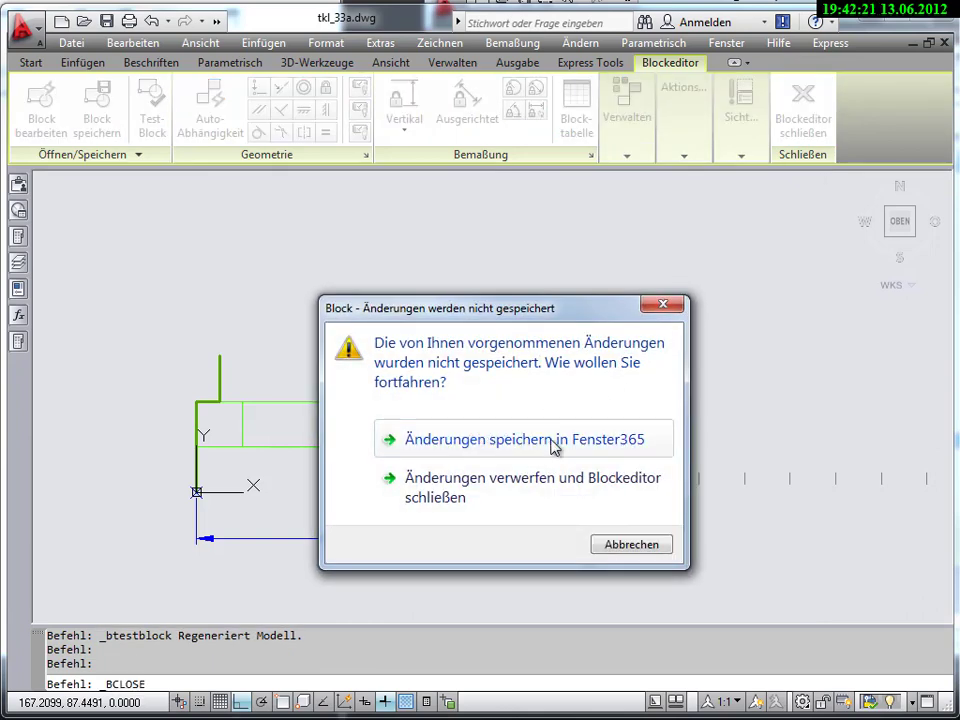
pyautogui.click(556, 440)
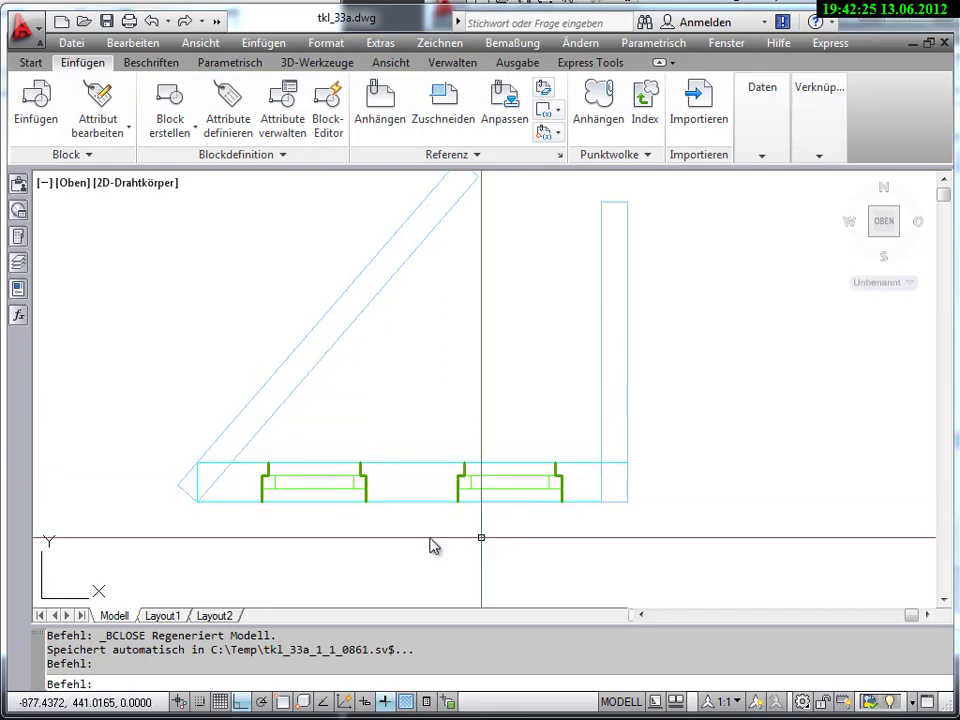
pyautogui.click(462, 500)
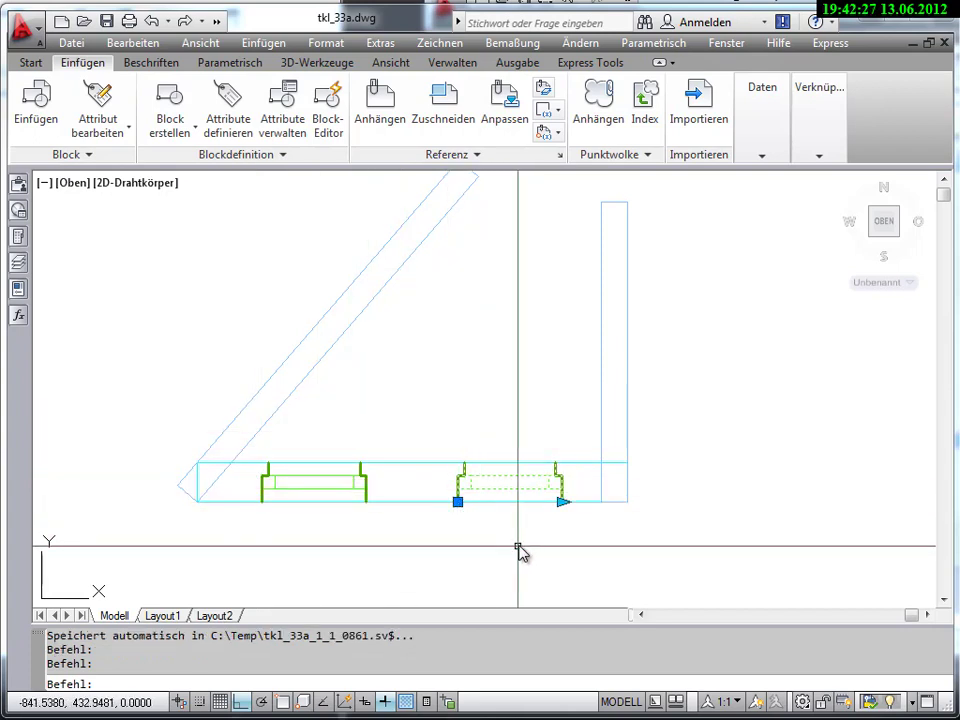
pyautogui.scroll(1, 569, 541)
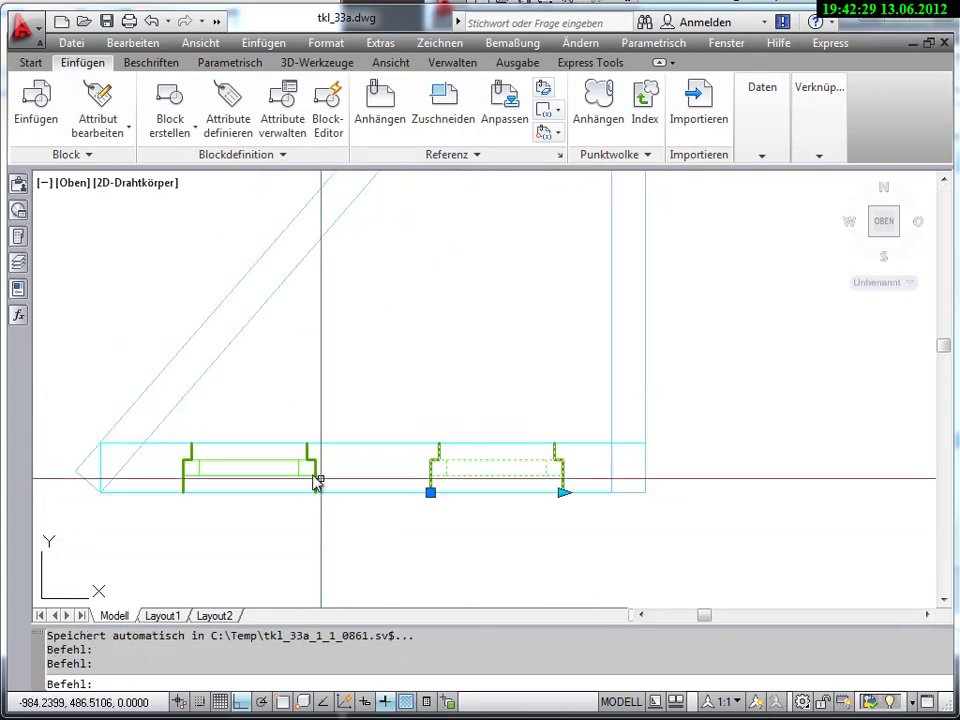
pyautogui.click(293, 465)
pyautogui.press('Escape')
# - Resize the left window in the wall using its width grip
pyautogui.click(272, 473)
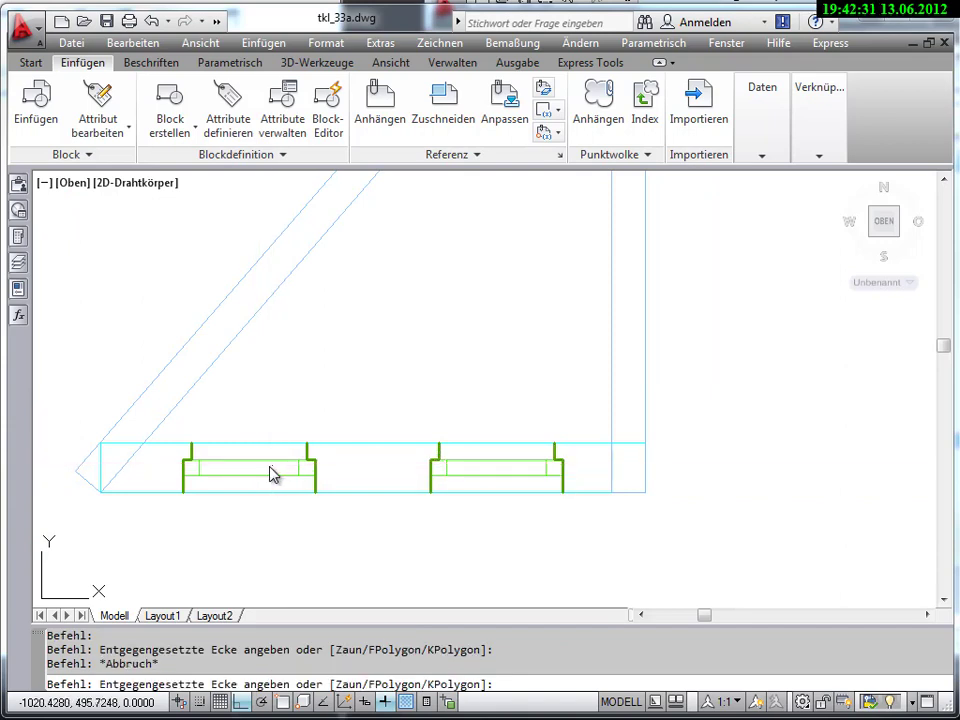
pyautogui.click(263, 463)
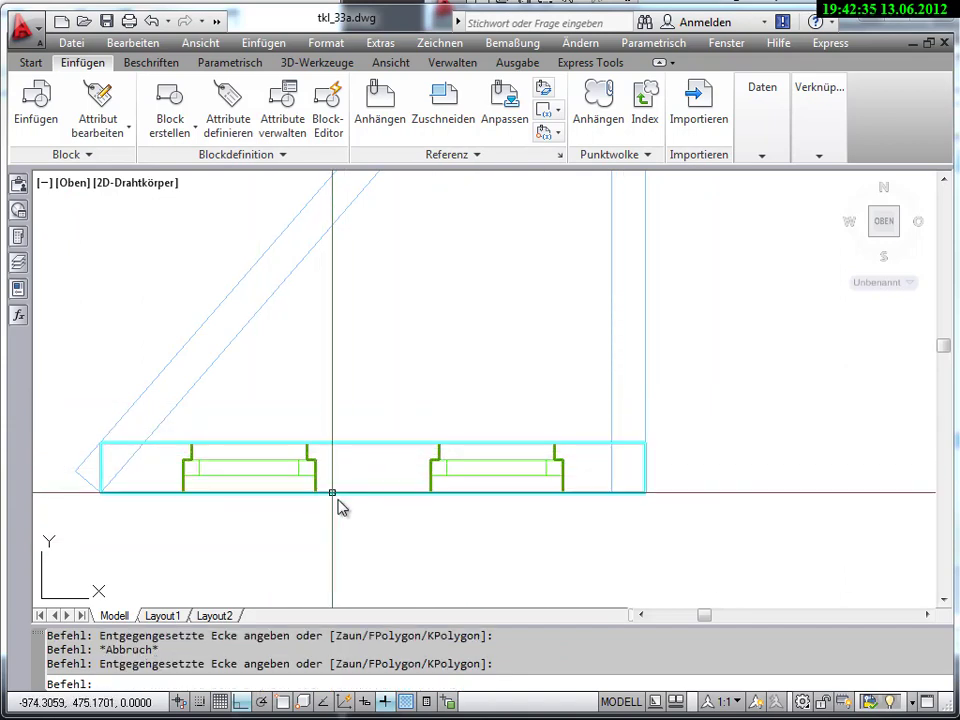
pyautogui.press('Escape')
pyautogui.click(318, 472)
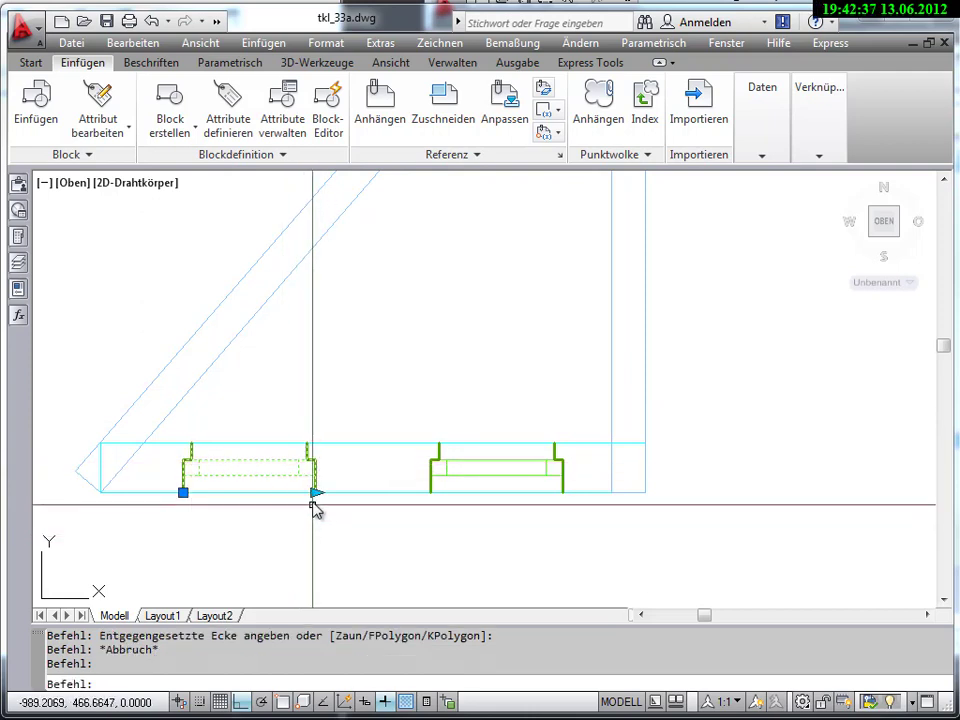
pyautogui.click(316, 494)
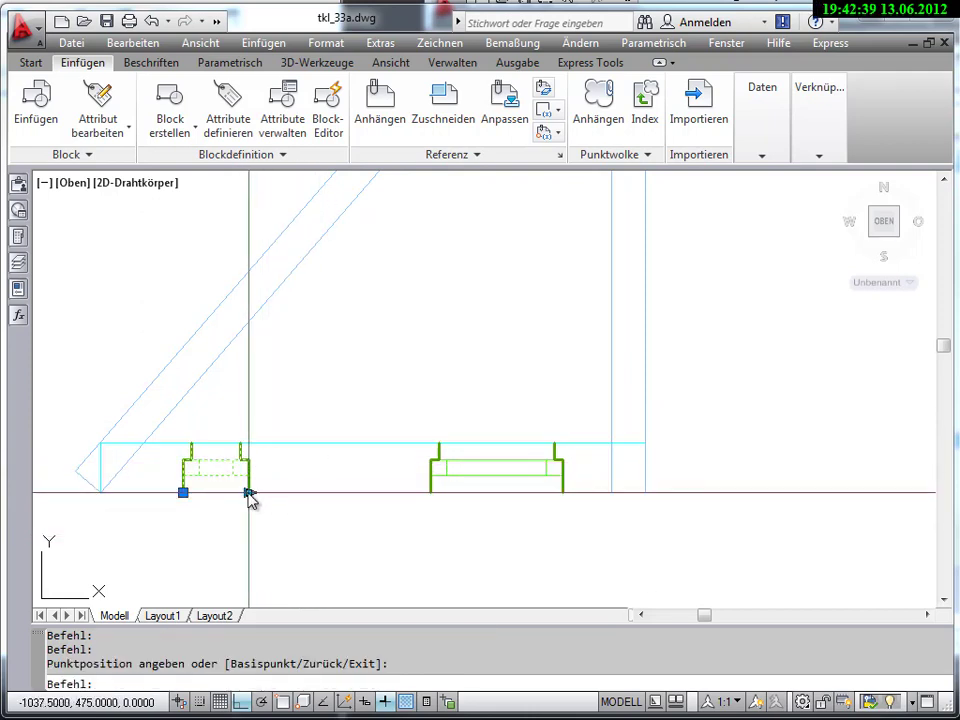
pyautogui.click(249, 494)
pyautogui.click(249, 494)
pyautogui.click(366, 504)
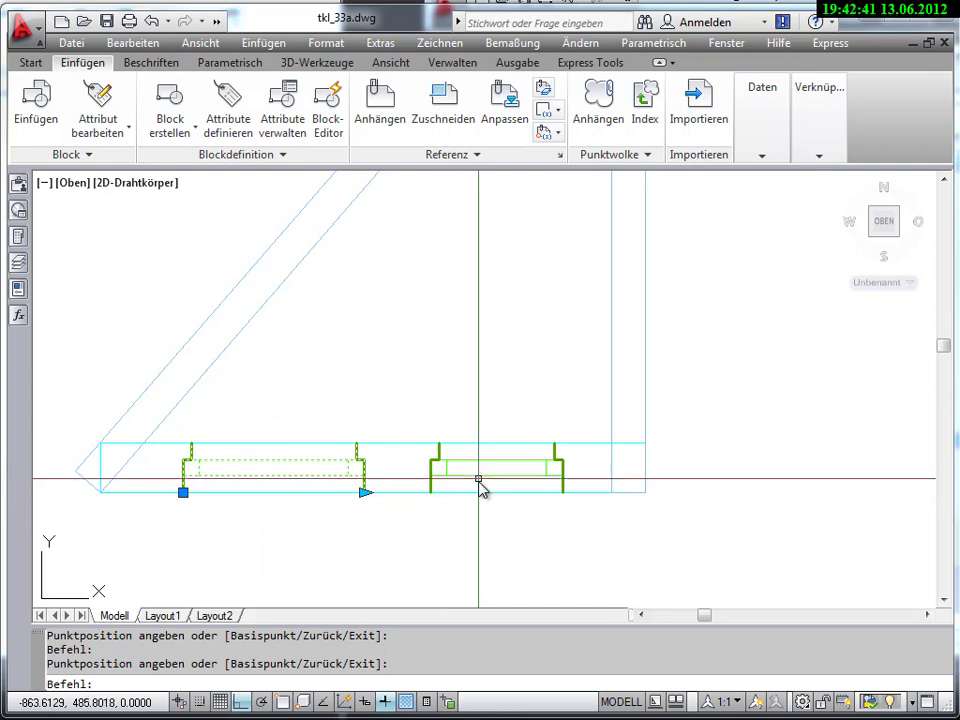
# - Stretch the right window's end back so it stops before the vertical wall corner
pyautogui.click(482, 490)
pyautogui.click(563, 494)
pyautogui.click(728, 505)
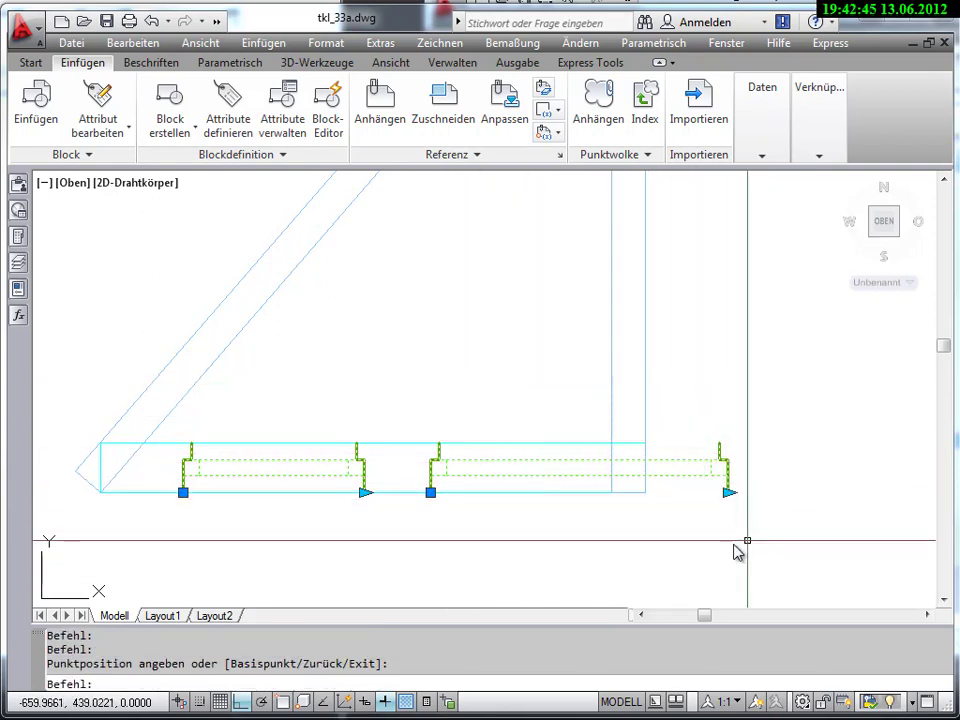
pyautogui.press('Escape')
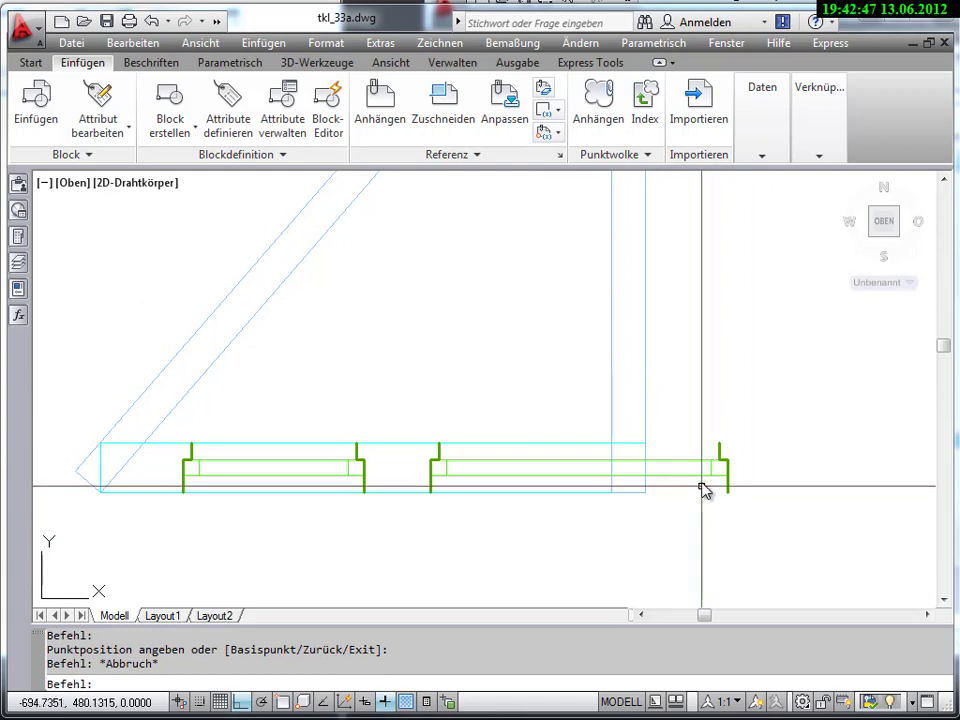
pyautogui.click(705, 480)
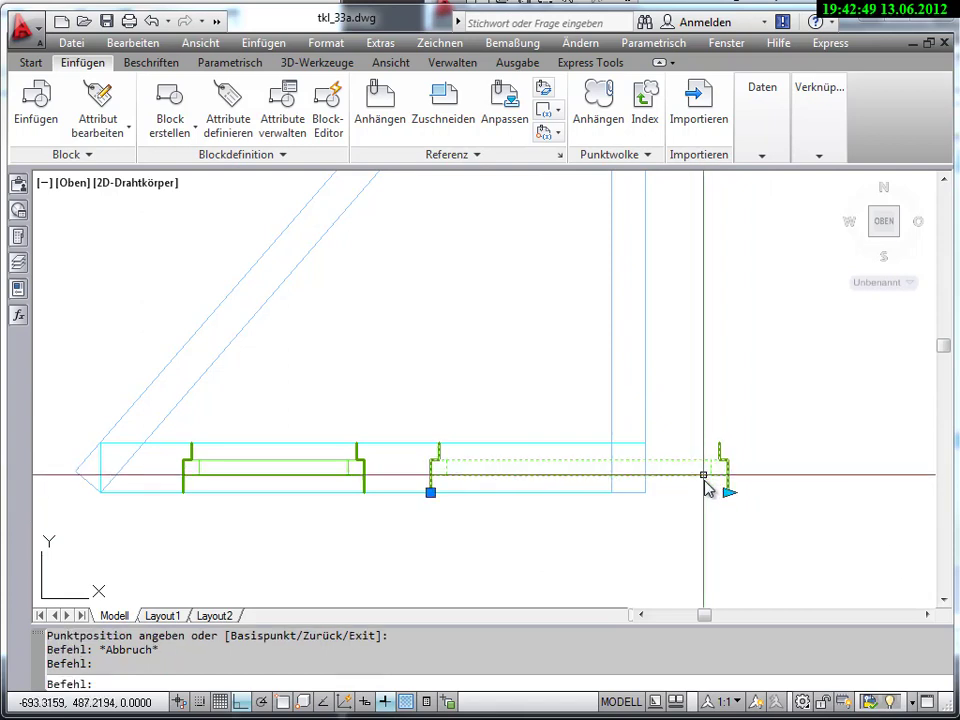
pyautogui.click(730, 493)
pyautogui.click(564, 493)
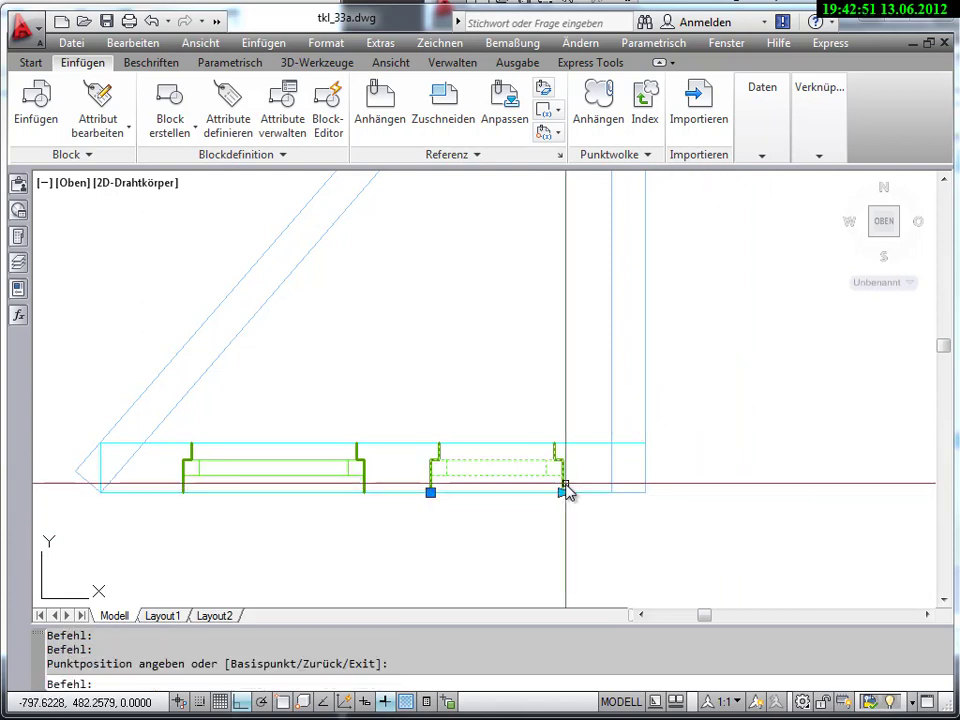
# - Dismiss the window block's context menu and pan the view toward the vertical wall
pyautogui.rightClick(531, 458)
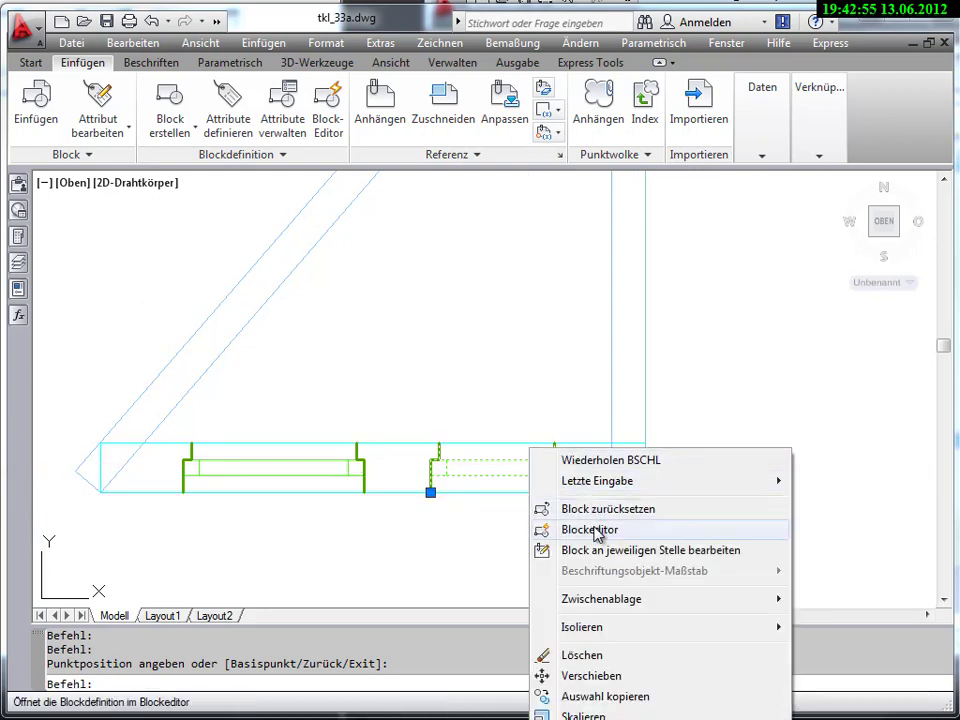
pyautogui.press('Escape')
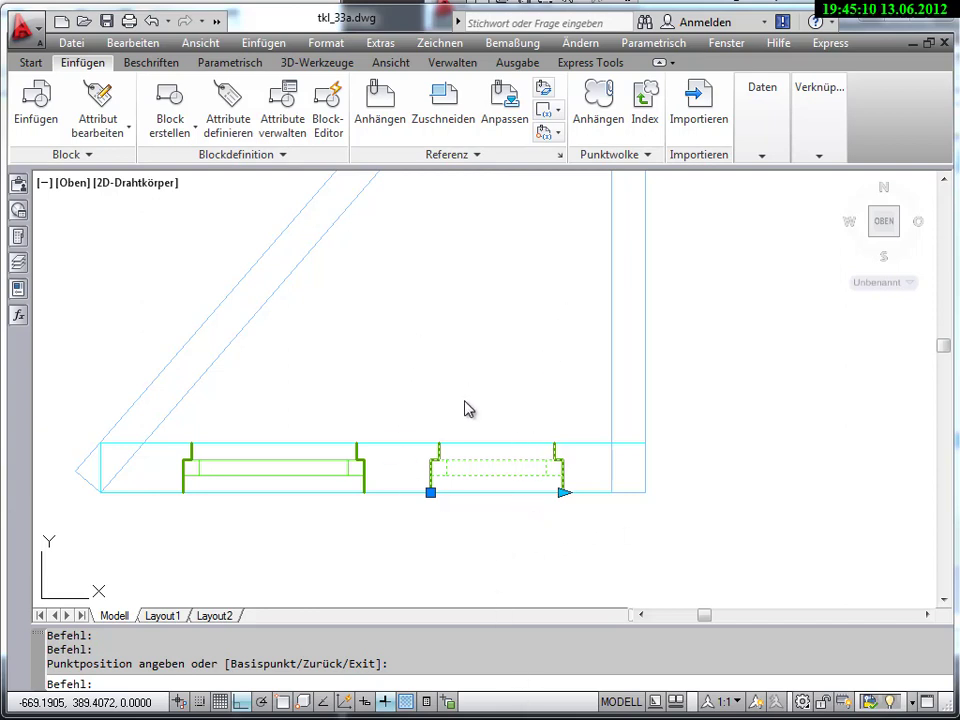
pyautogui.moveTo(465, 409)
pyautogui.mouseDown(button='middle')
pyautogui.moveTo(464, 459)
pyautogui.moveTo(398, 450)
pyautogui.moveTo(452, 461)
pyautogui.mouseUp(button='middle')
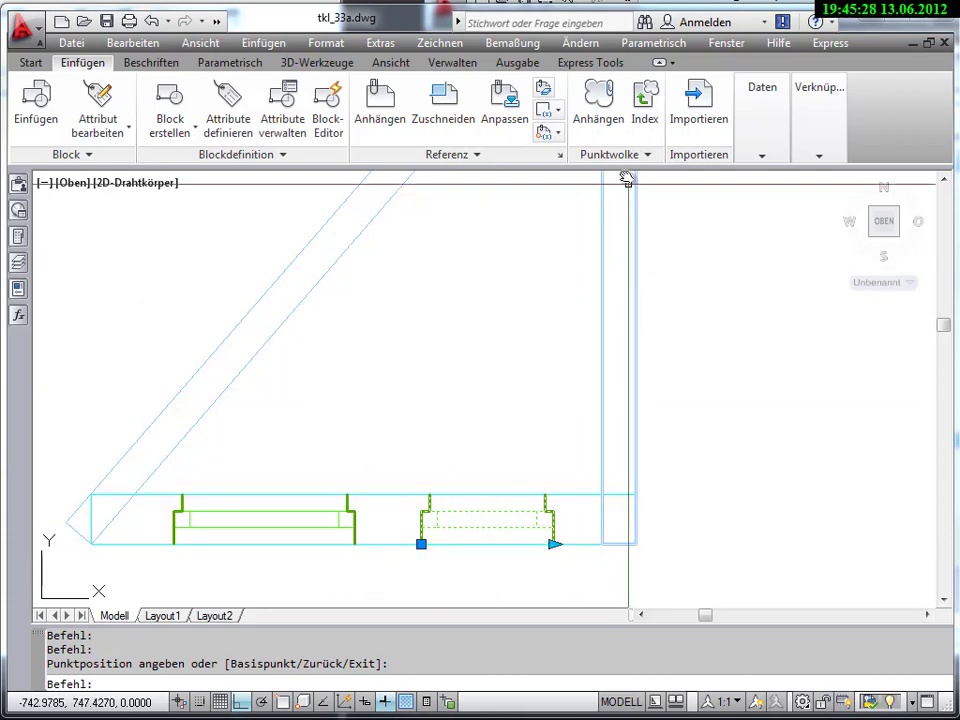
pyautogui.moveTo(615, 237)
pyautogui.mouseDown(button='middle')
pyautogui.moveTo(606, 343)
pyautogui.moveTo(529, 364)
pyautogui.moveTo(512, 317)
pyautogui.moveTo(524, 272)
pyautogui.mouseUp(button='middle')
pyautogui.moveTo(536, 317); pyautogui.dragTo(632, 315, button='middle')
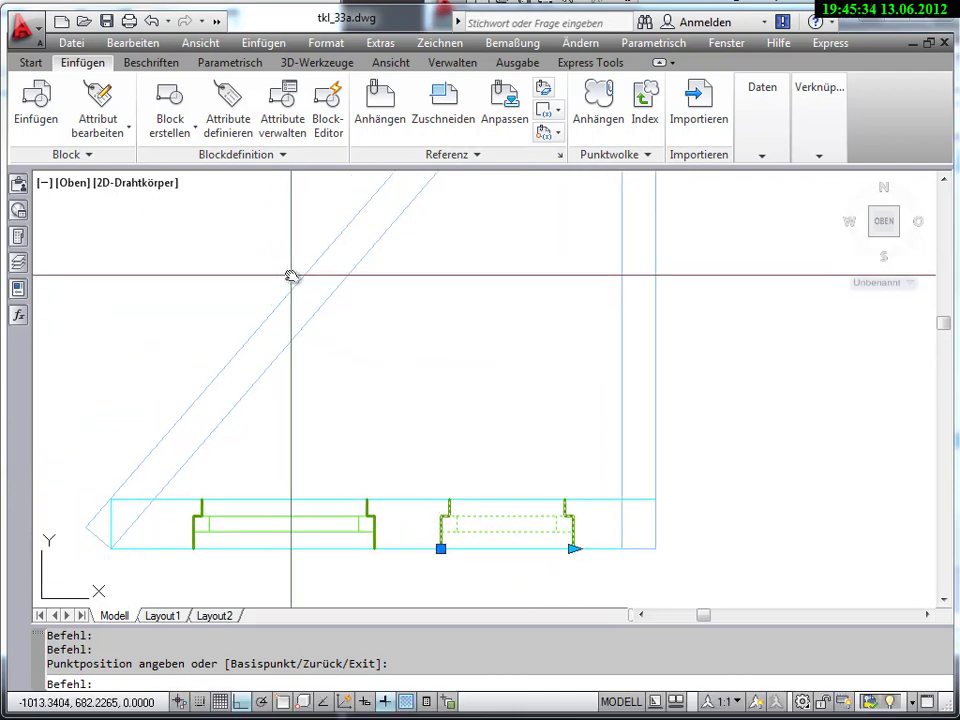
pyautogui.moveTo(291, 276); pyautogui.dragTo(324, 291, button='middle')
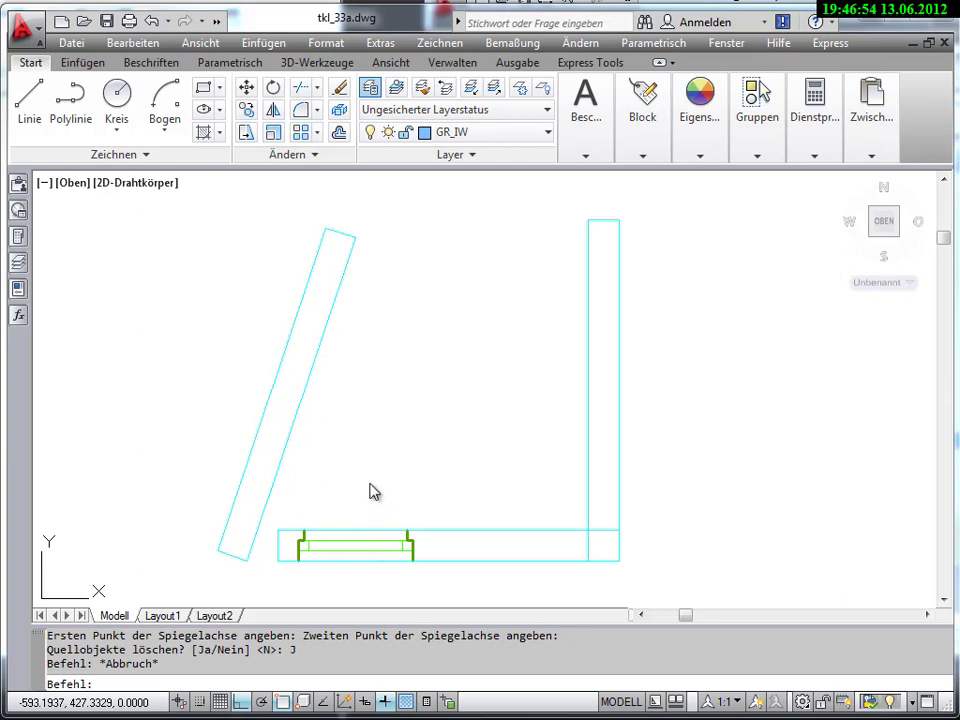
pyautogui.moveTo(375, 482); pyautogui.dragTo(298, 474, button='middle')
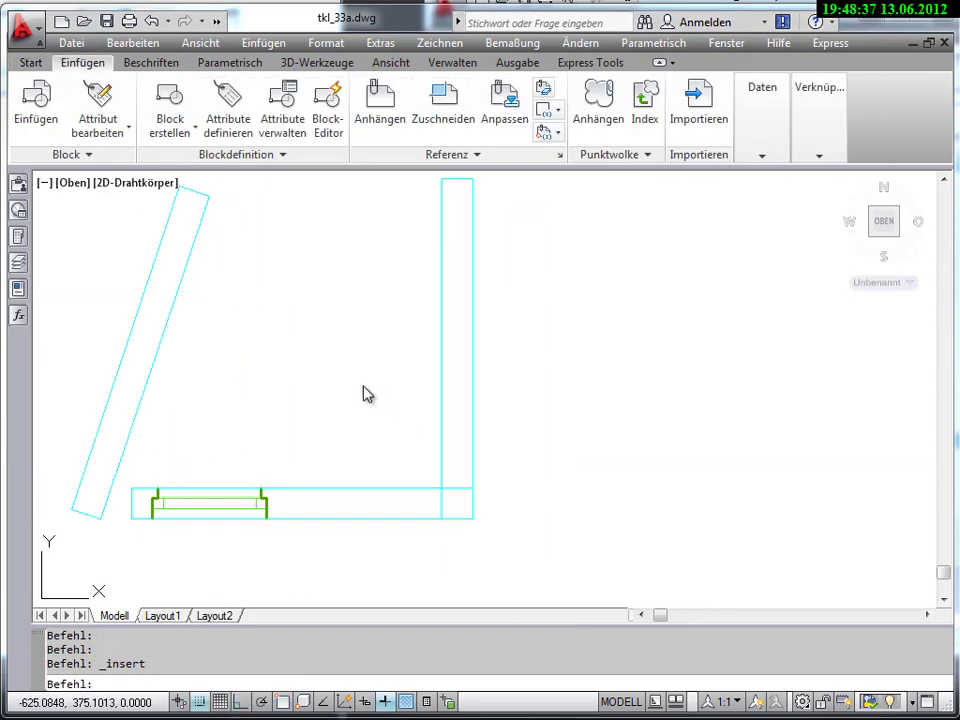
pyautogui.click(31, 113)
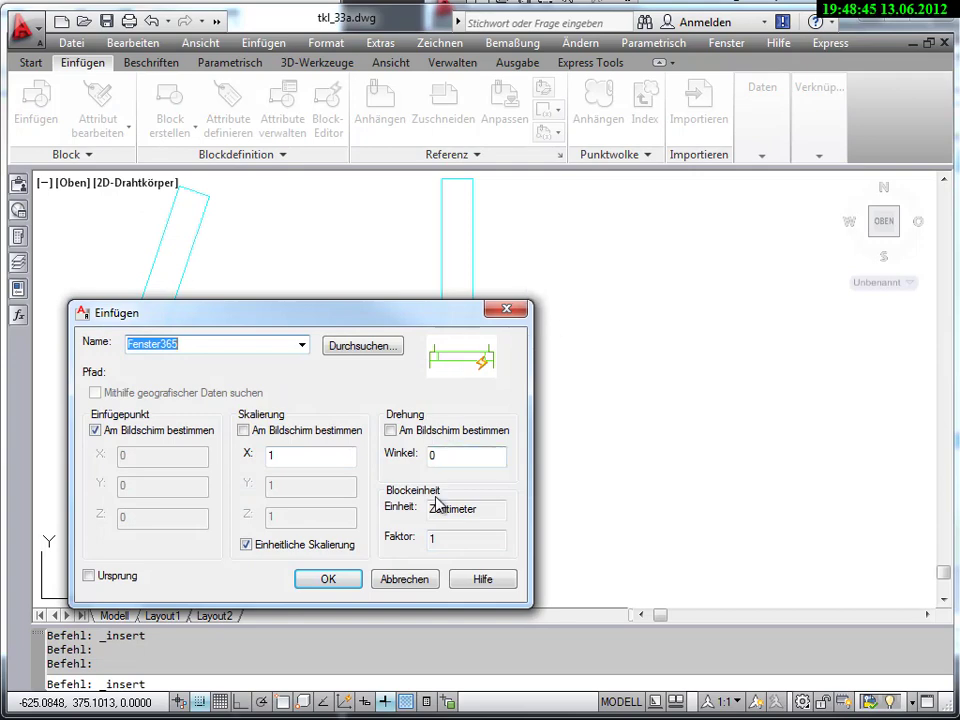
pyautogui.moveTo(400, 312); pyautogui.dragTo(200, 312)
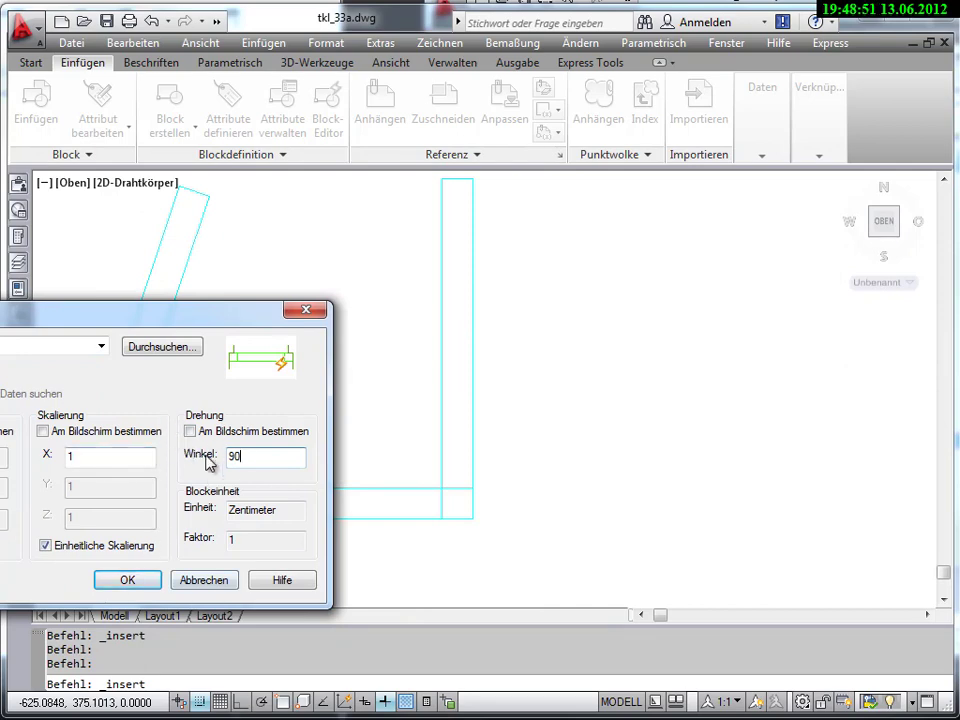
pyautogui.click(126, 582)
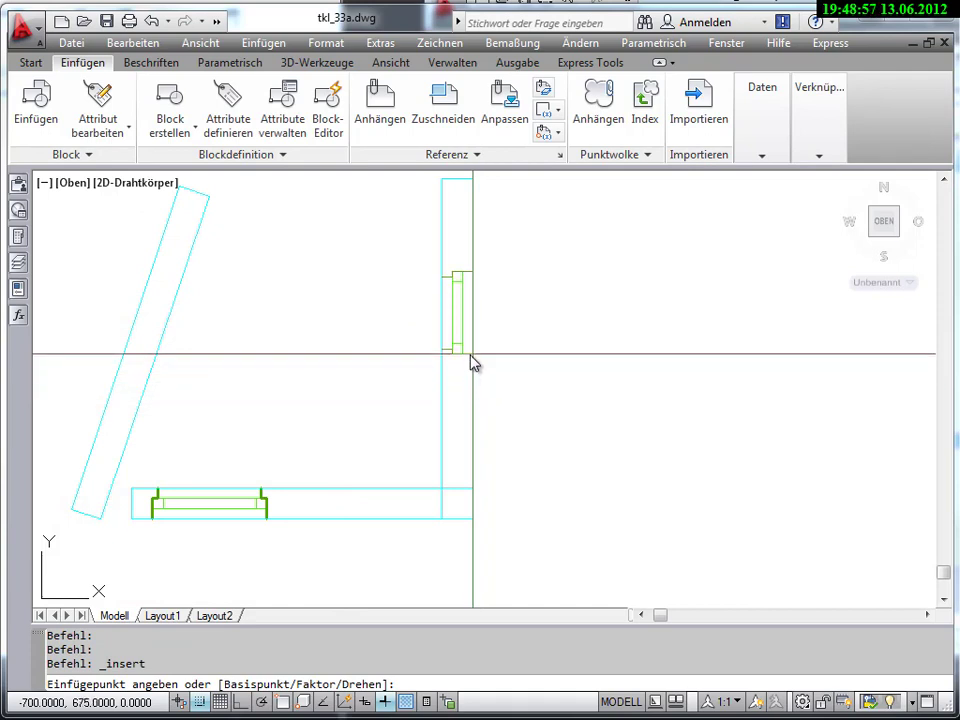
pyautogui.click(470, 363)
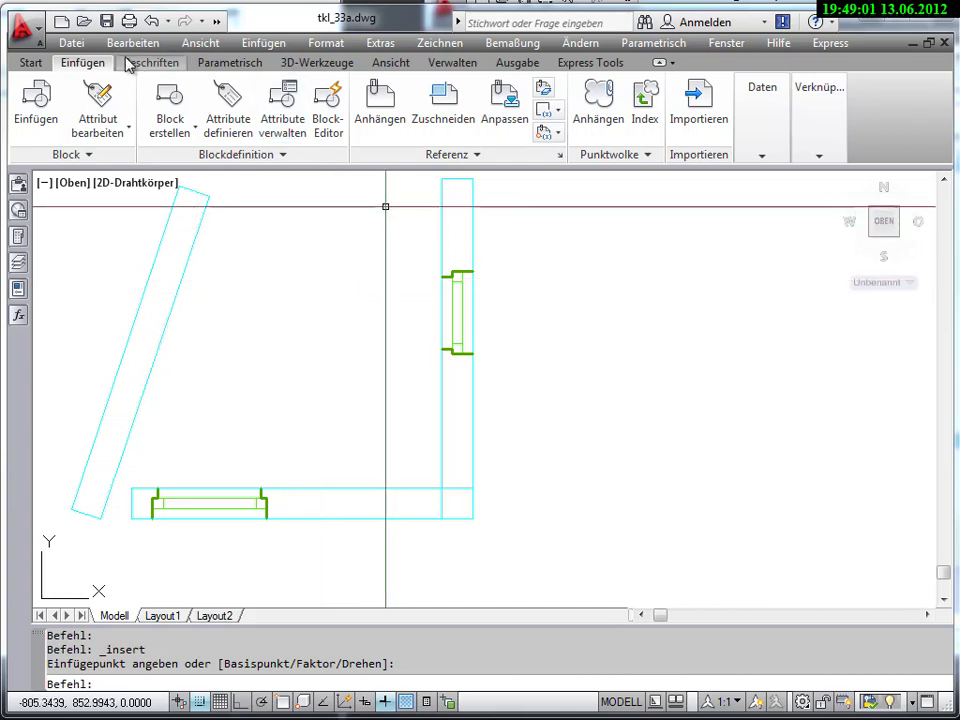
pyautogui.click(151, 21)
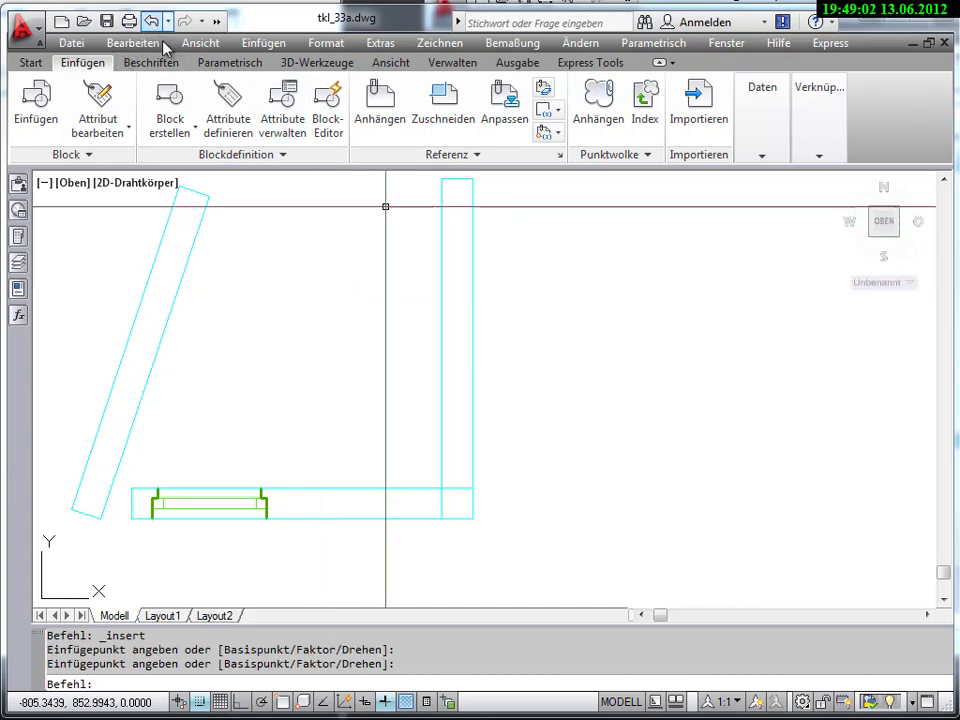
# - Insert the Fenster365 window into the vertical wall at a 90° rotation angle
pyautogui.click(34, 115)
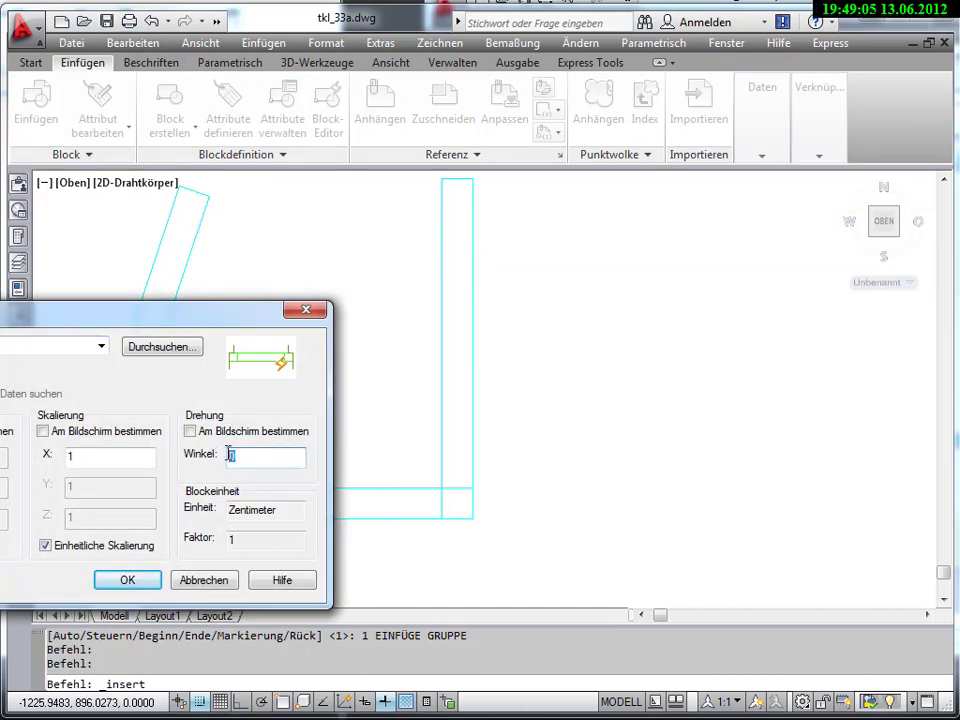
pyautogui.write('90')
pyautogui.press('Return')
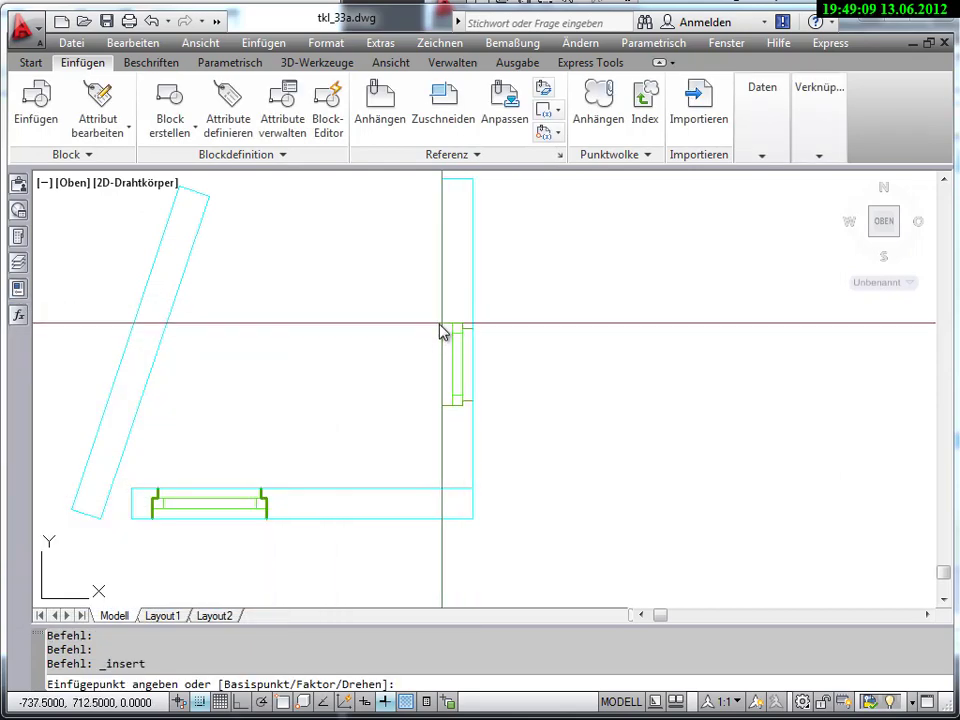
pyautogui.click(442, 286)
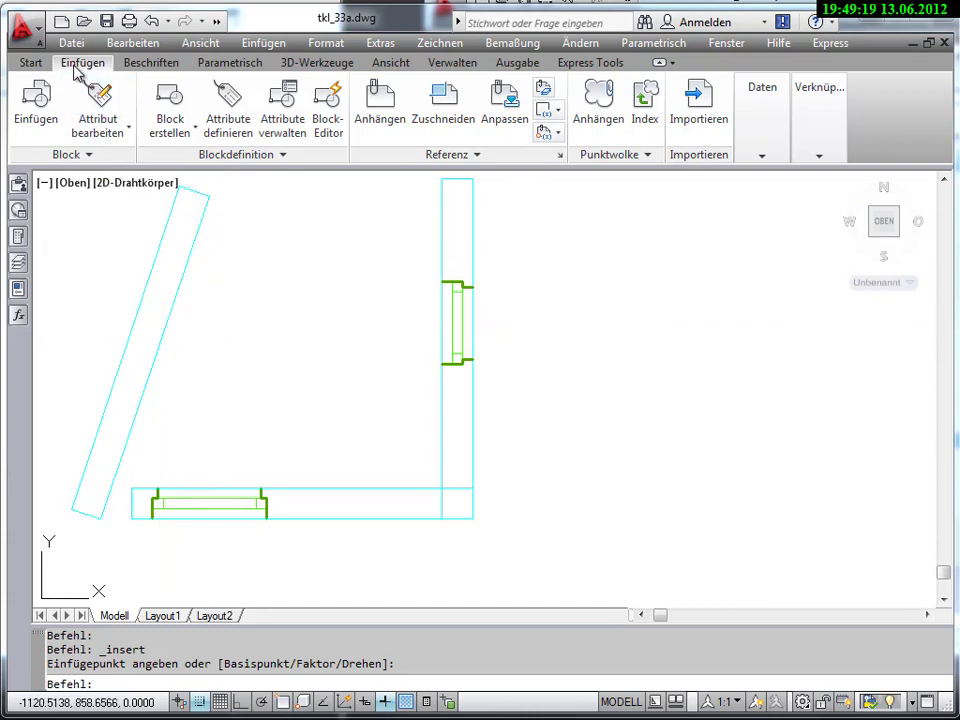
pyautogui.click(38, 66)
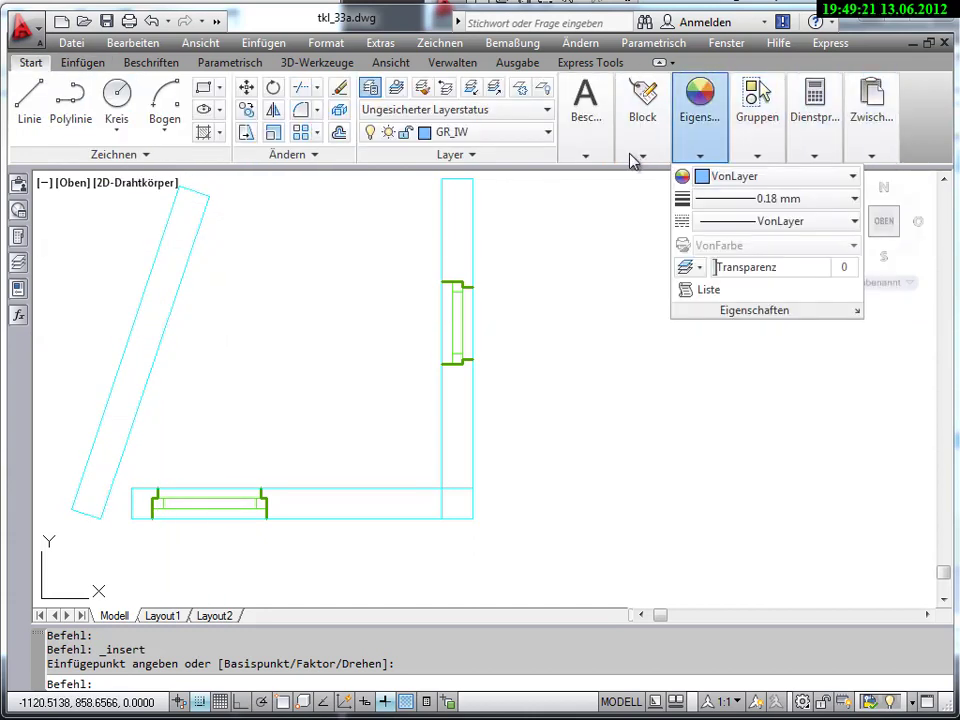
pyautogui.moveTo(814, 117)
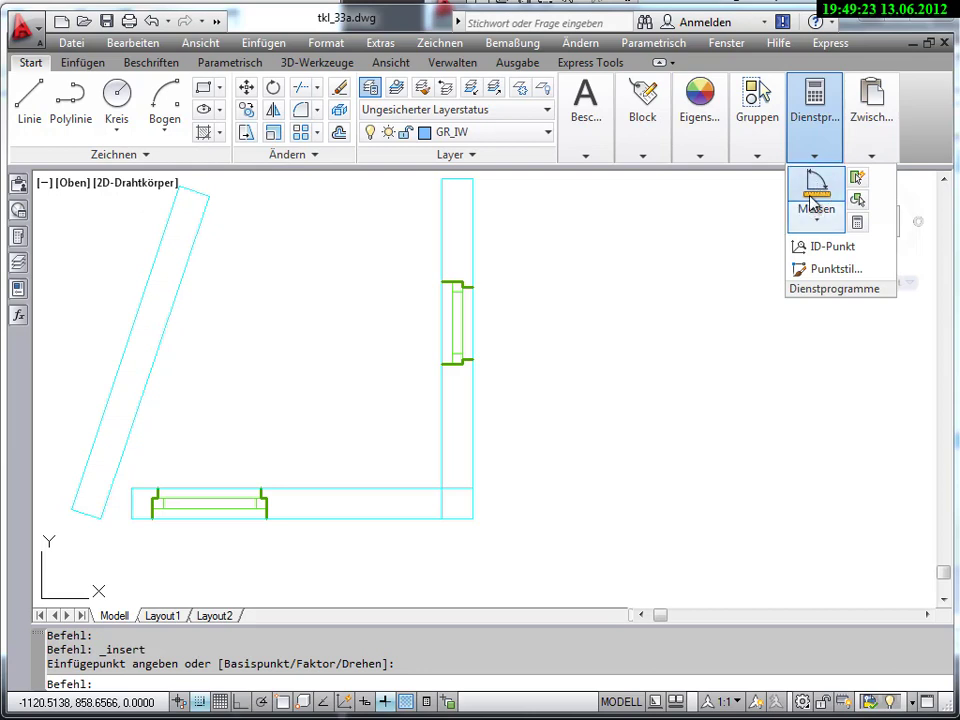
# - Measure the angle between the reference line and the tilted wall's edge, which reads 71°
pyautogui.click(811, 196)
pyautogui.click(135, 489)
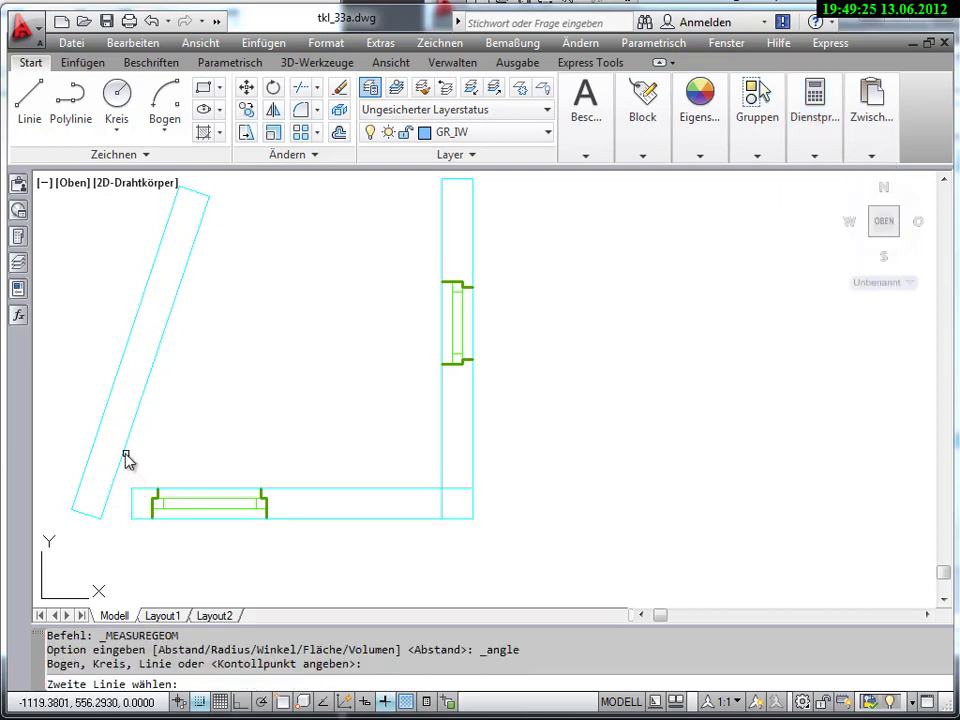
pyautogui.click(122, 455)
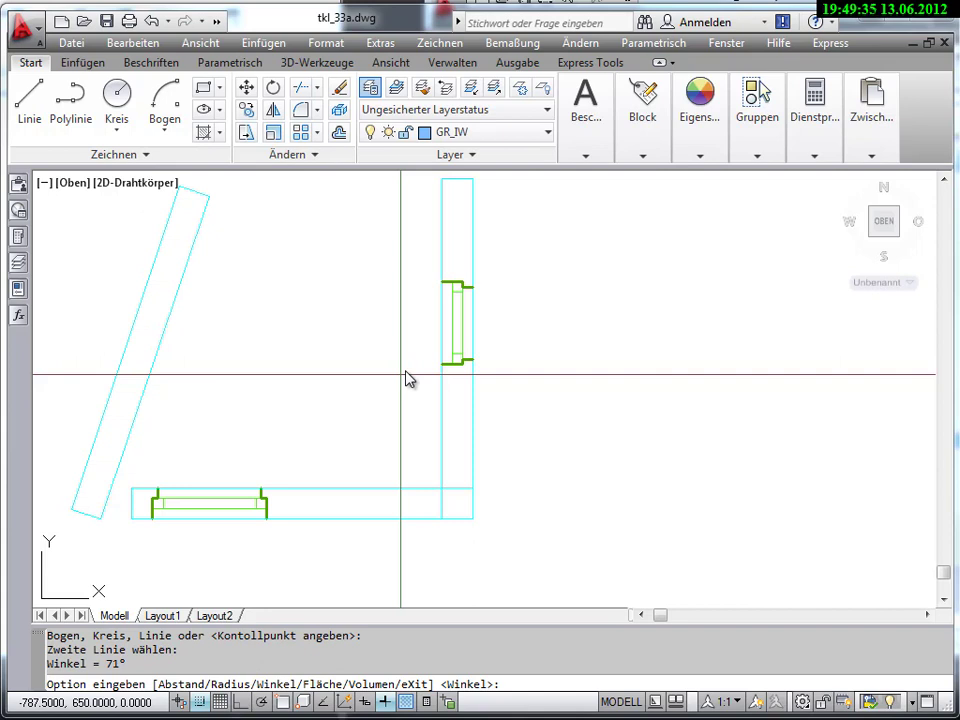
pyautogui.press('Escape')
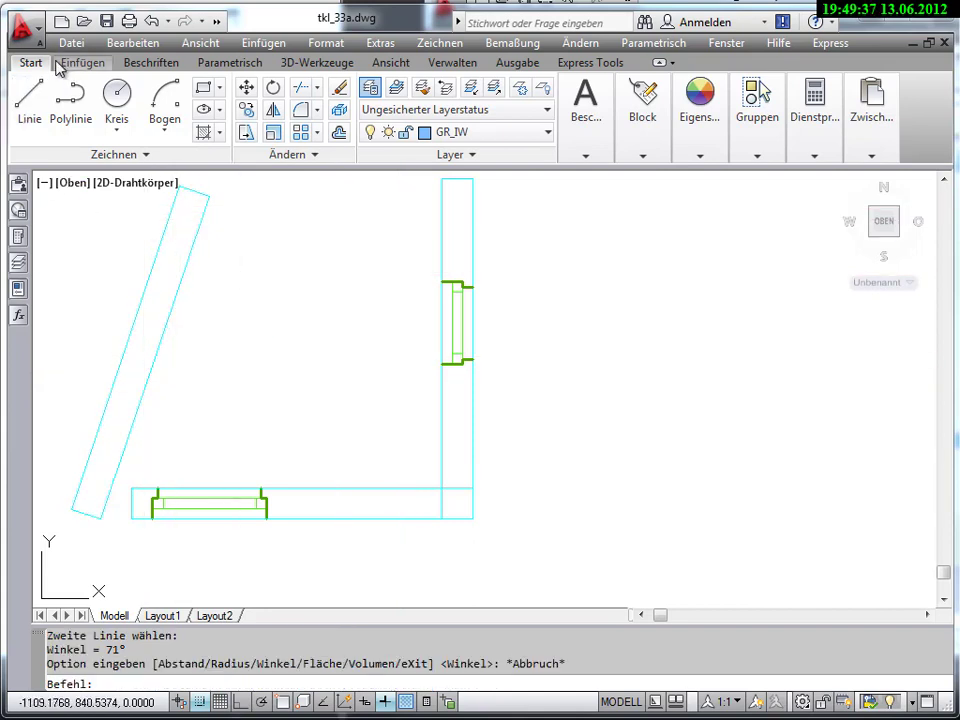
# - Start inserting Fenster365 with its rotation set on screen while placing
pyautogui.click(74, 66)
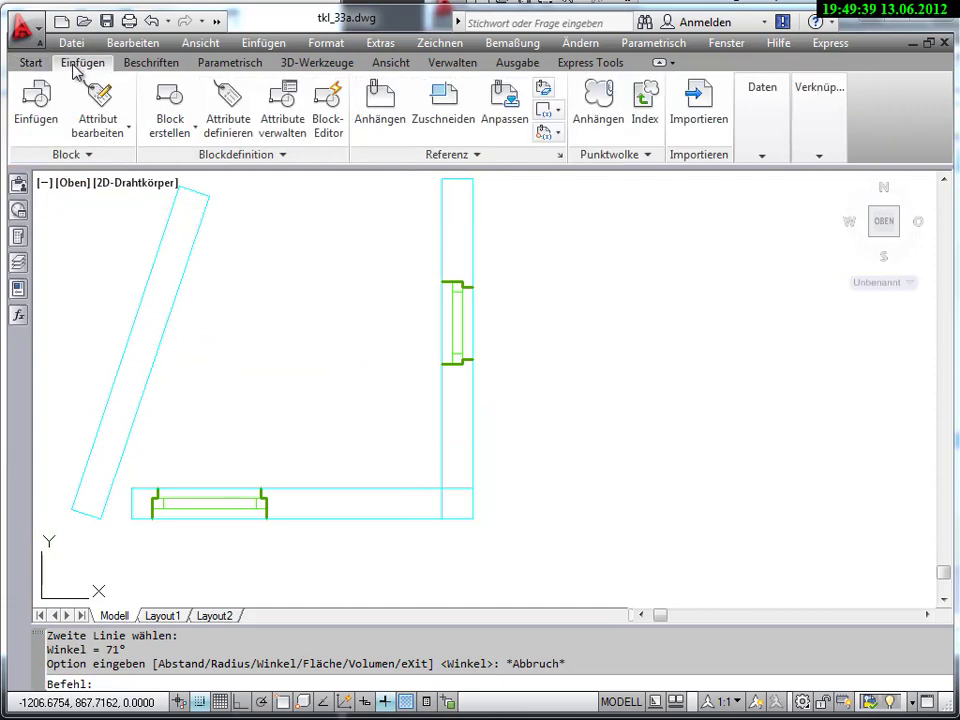
pyautogui.click(36, 108)
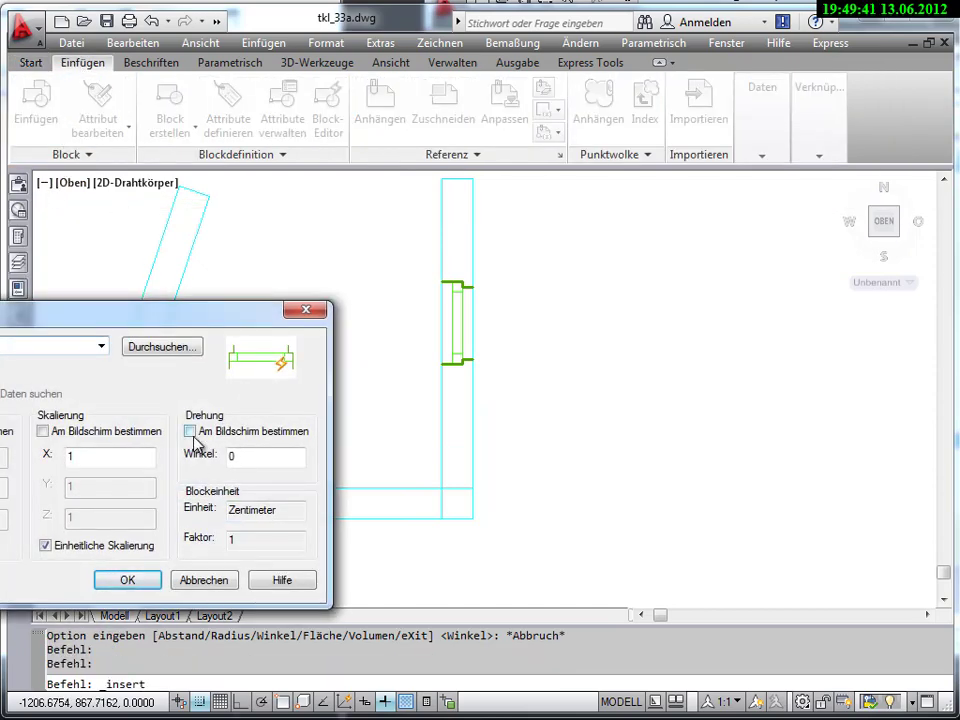
pyautogui.click(190, 434)
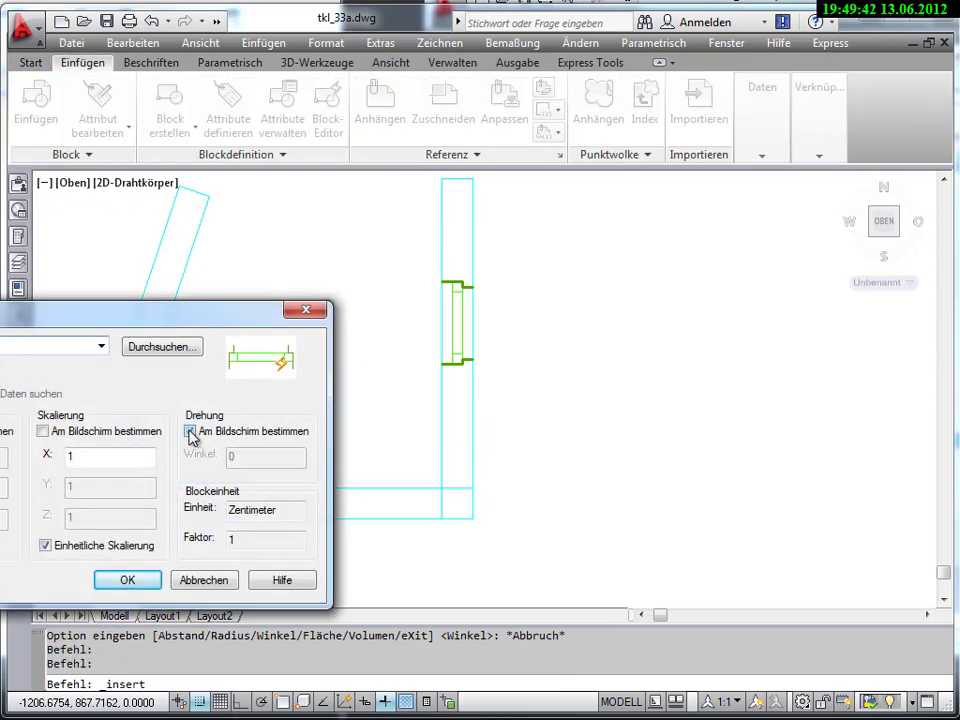
pyautogui.click(127, 581)
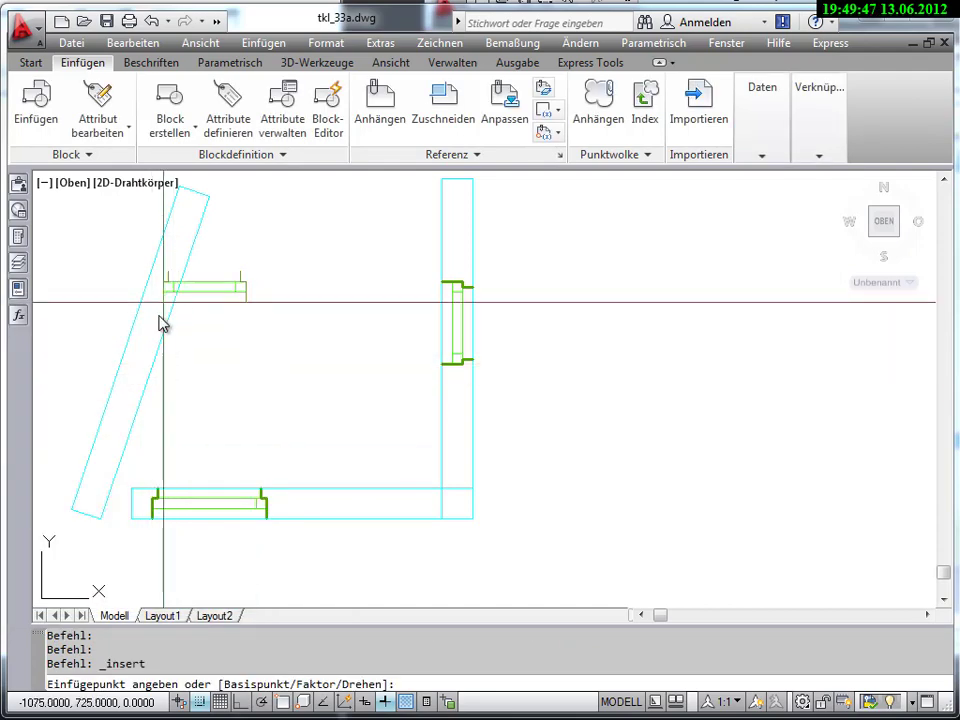
# - Leave the grid off, disable grid snap, enable Nearest object snap and switch object snapping on
pyautogui.click(220, 702)
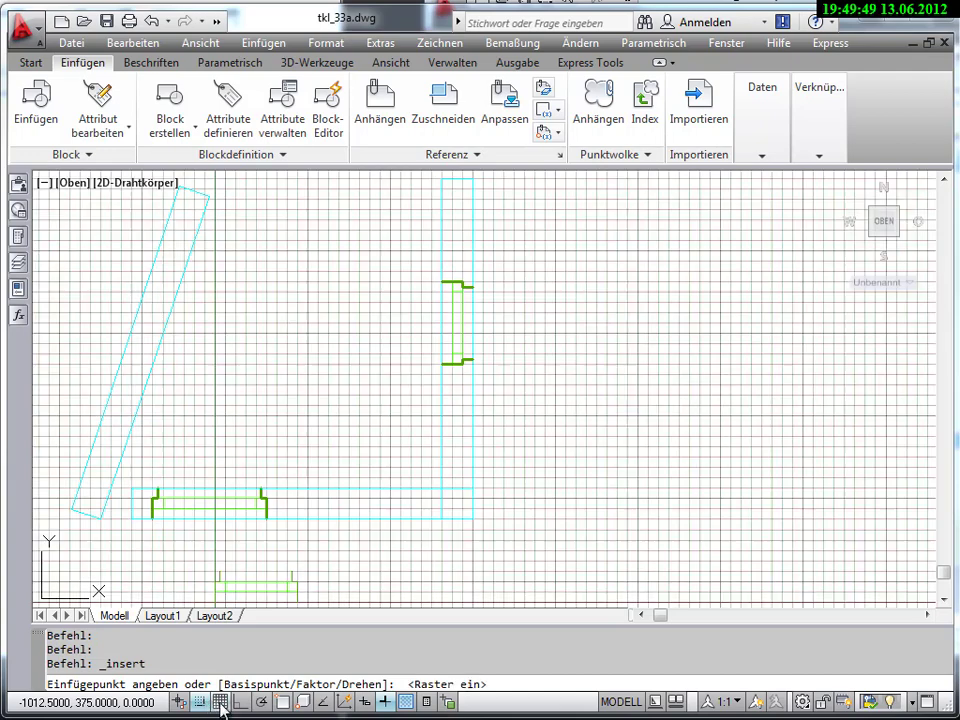
pyautogui.click(220, 702)
pyautogui.click(200, 703)
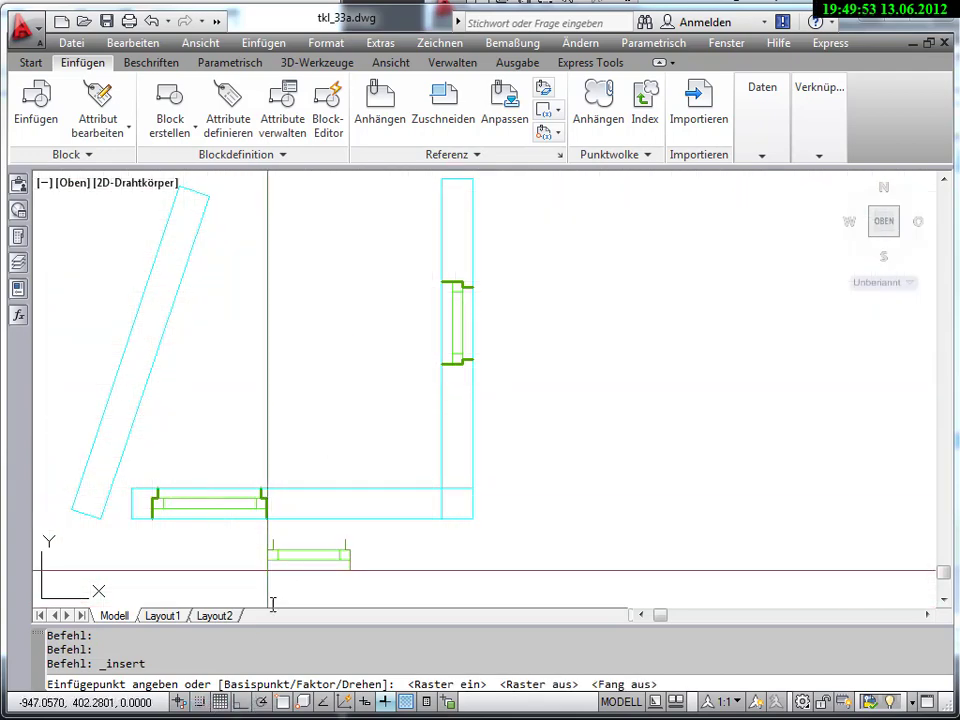
pyautogui.rightClick(281, 705)
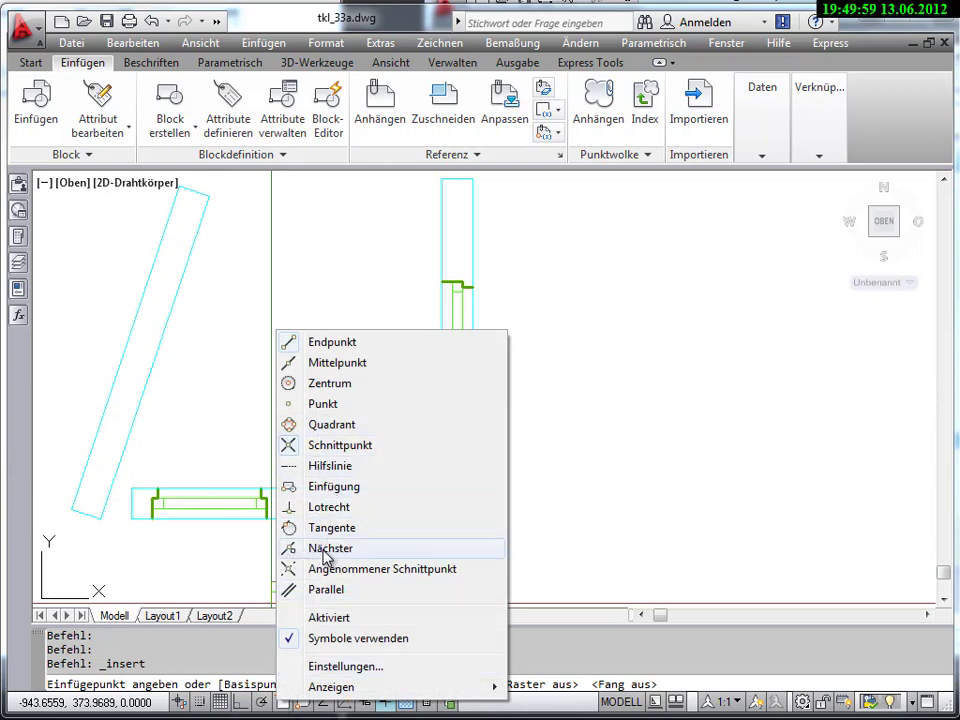
pyautogui.click(324, 551)
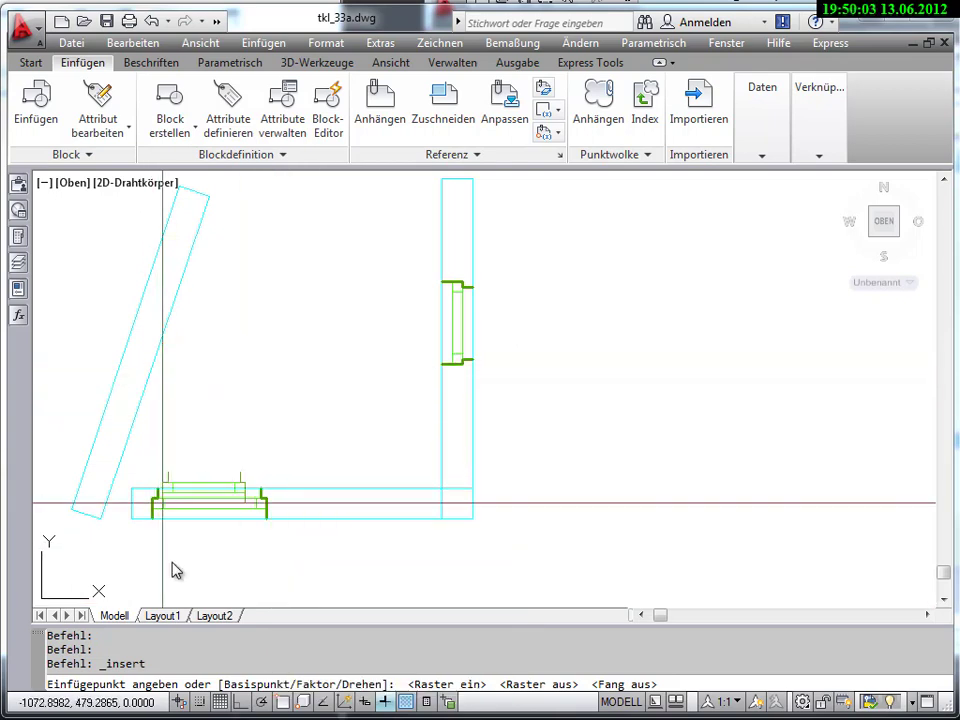
pyautogui.press('F3')
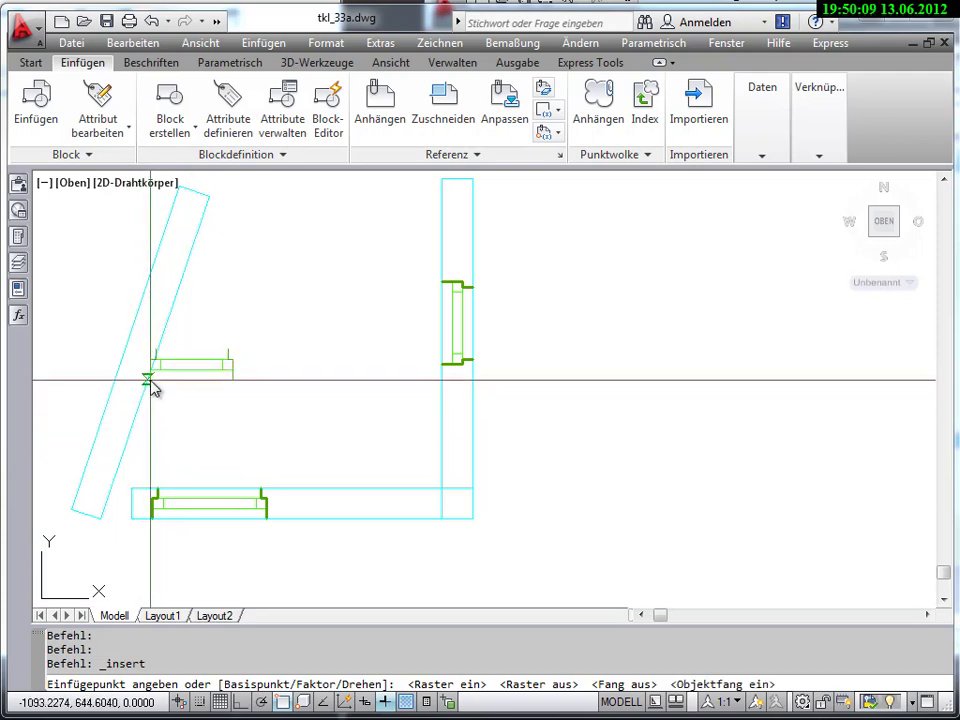
# - Place the window on the tilted wall, rotated to follow the wall's slant
pyautogui.click(145, 384)
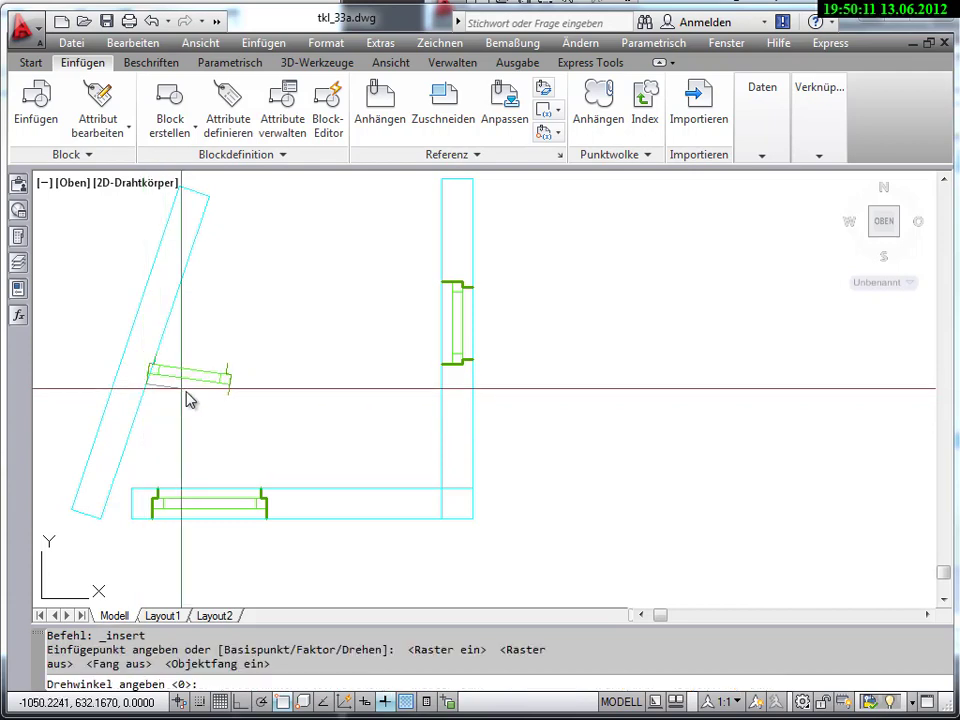
pyautogui.click(208, 195)
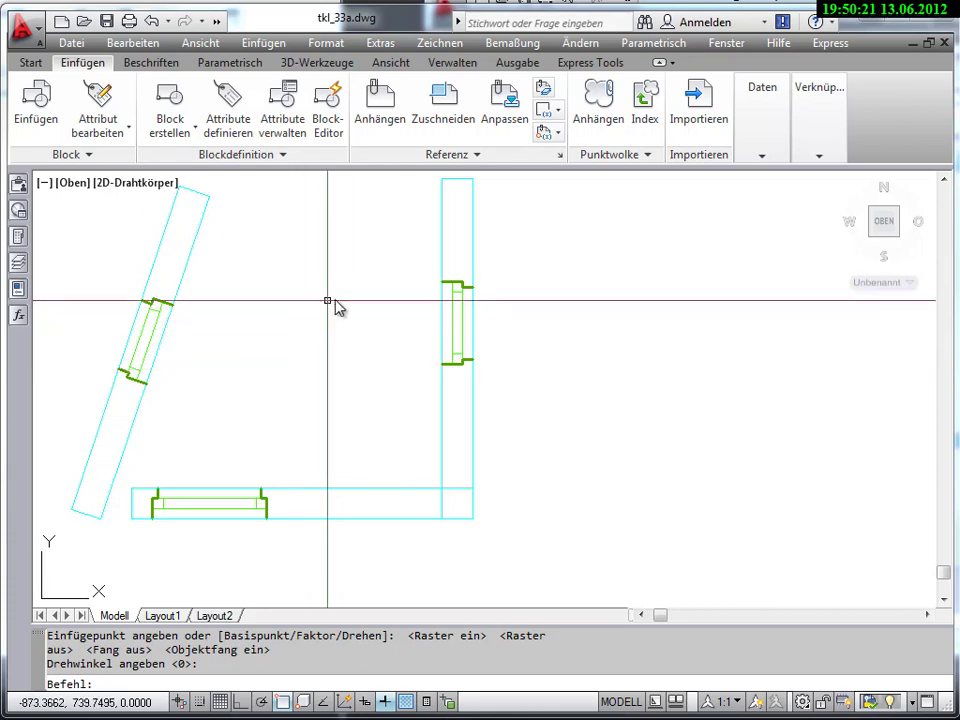
pyautogui.moveTo(260, 318); pyautogui.dragTo(272, 325, button='middle')
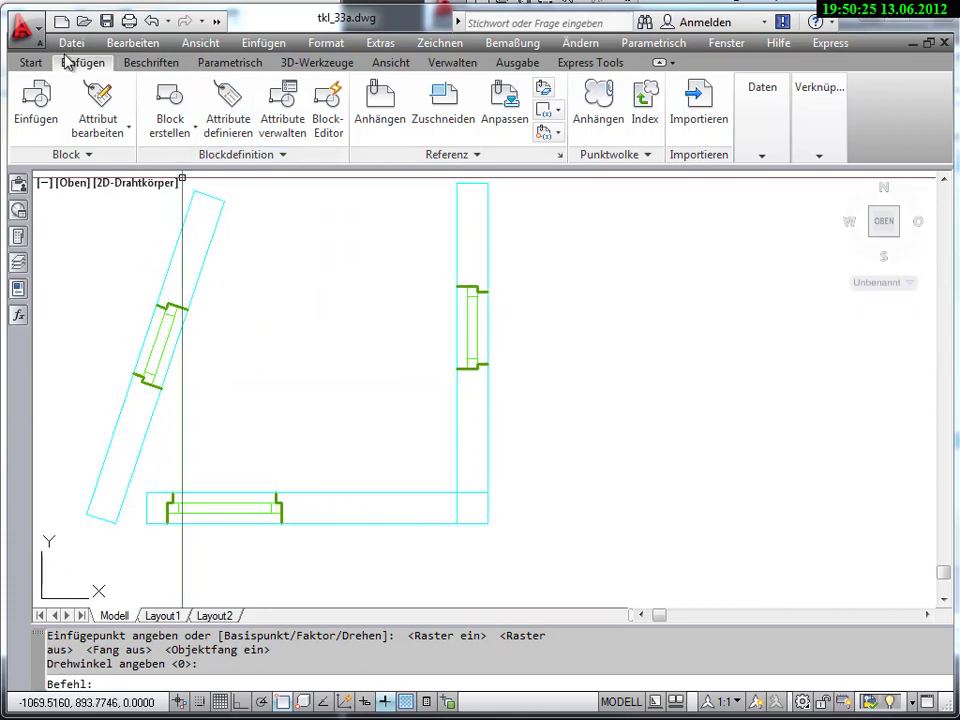
# - Select the window in the bottom wall and open its right-click context menu
pyautogui.click(31, 62)
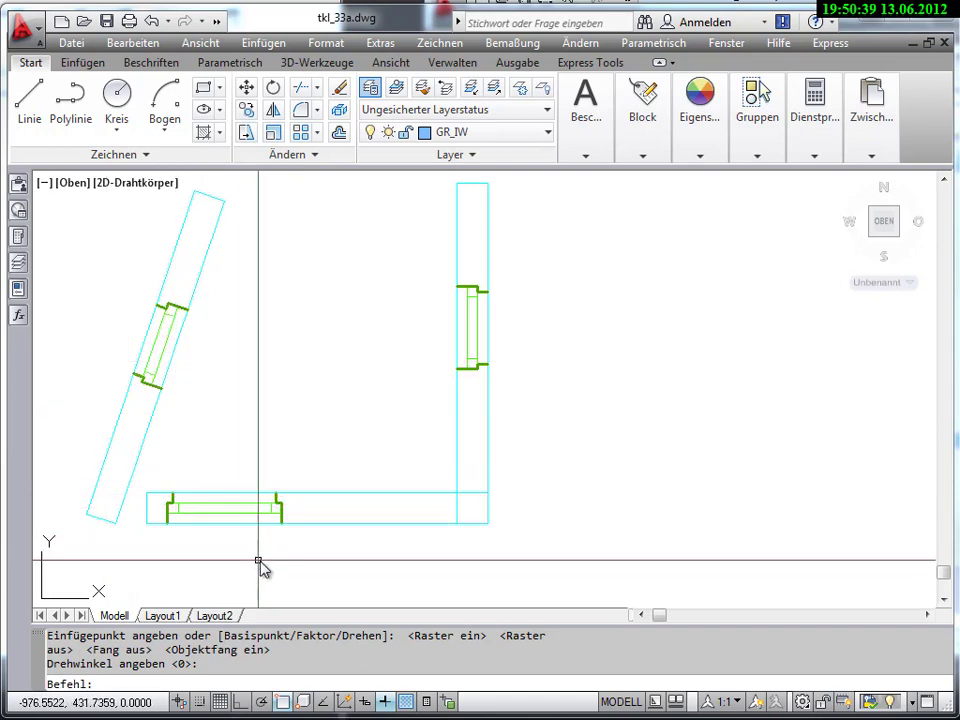
pyautogui.click(227, 514)
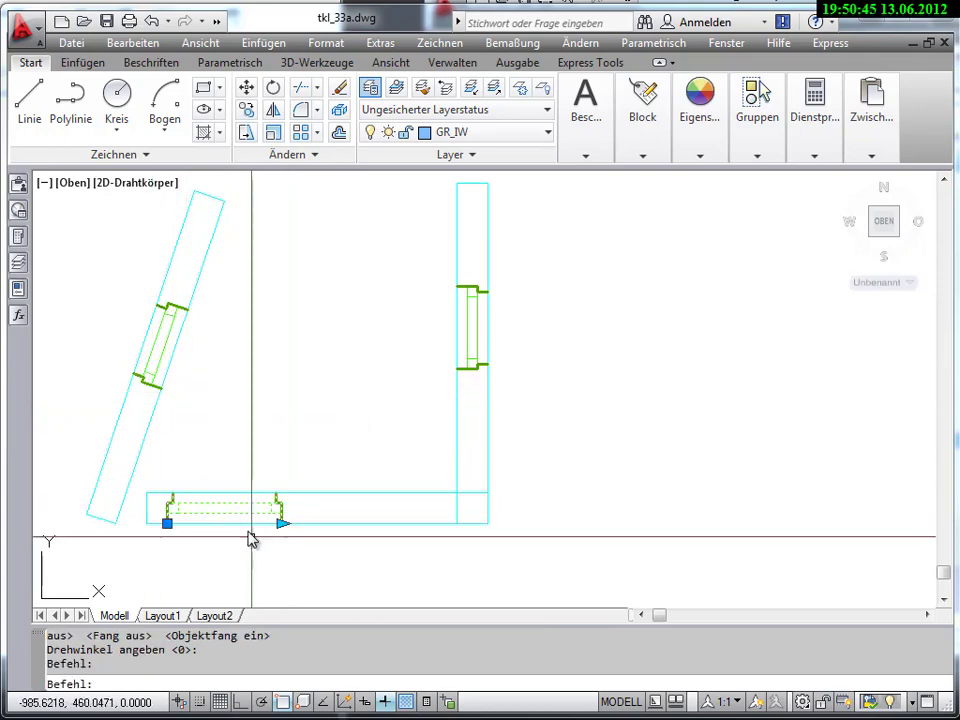
pyautogui.rightClick(240, 506)
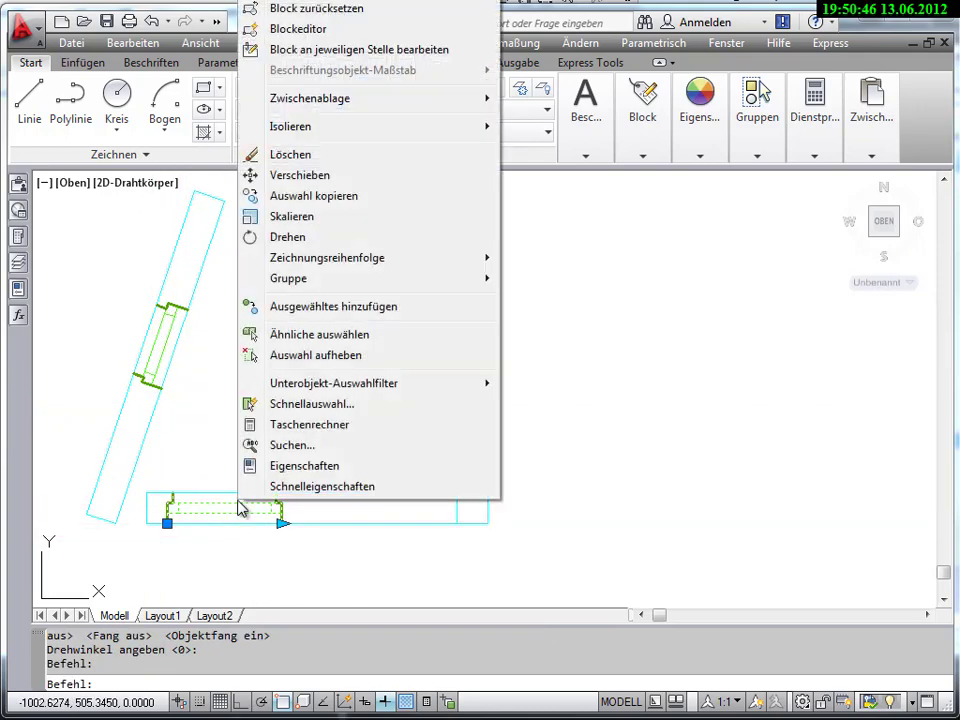
# - In the Block Editor, add a horizontal Ausrichtung parameter at the window's left endpoint, then close the editor
pyautogui.click(308, 30)
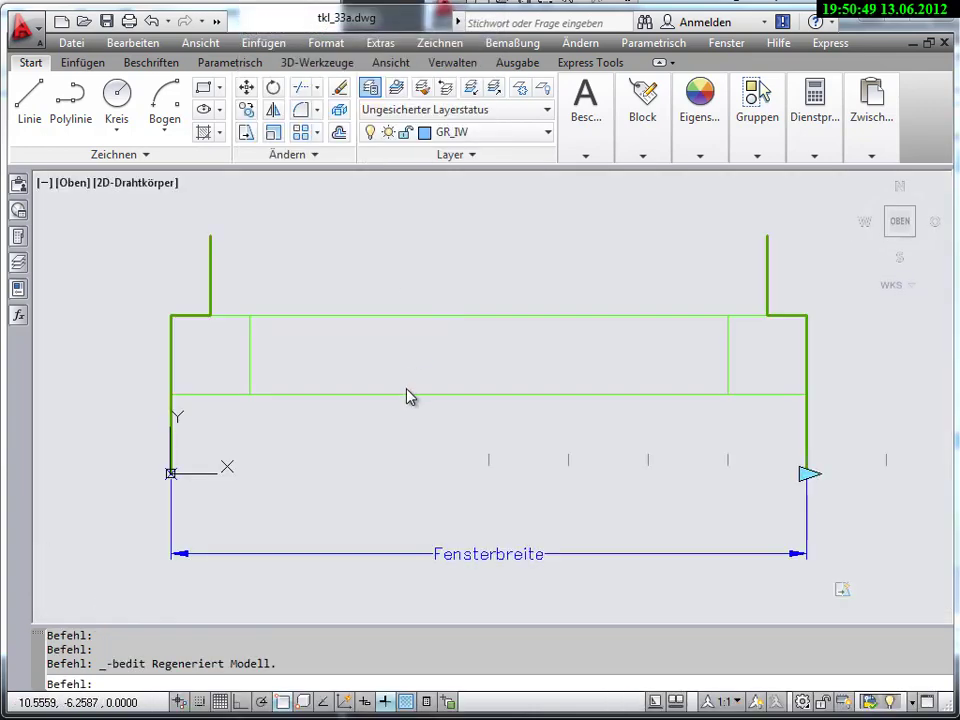
pyautogui.moveTo(360, 401); pyautogui.dragTo(387, 397, button='middle')
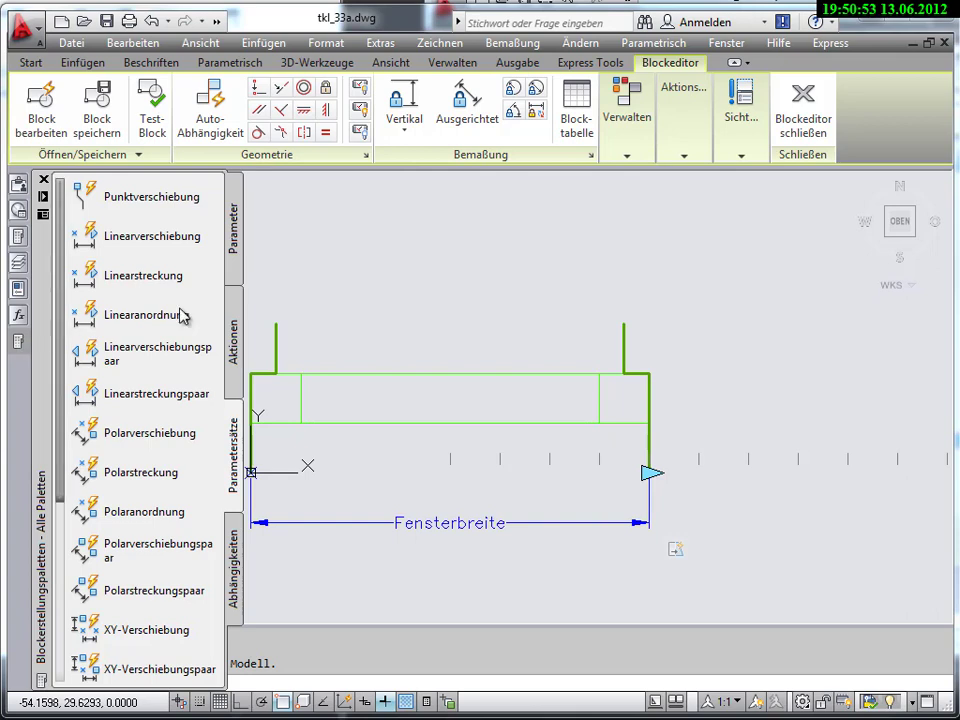
pyautogui.click(237, 260)
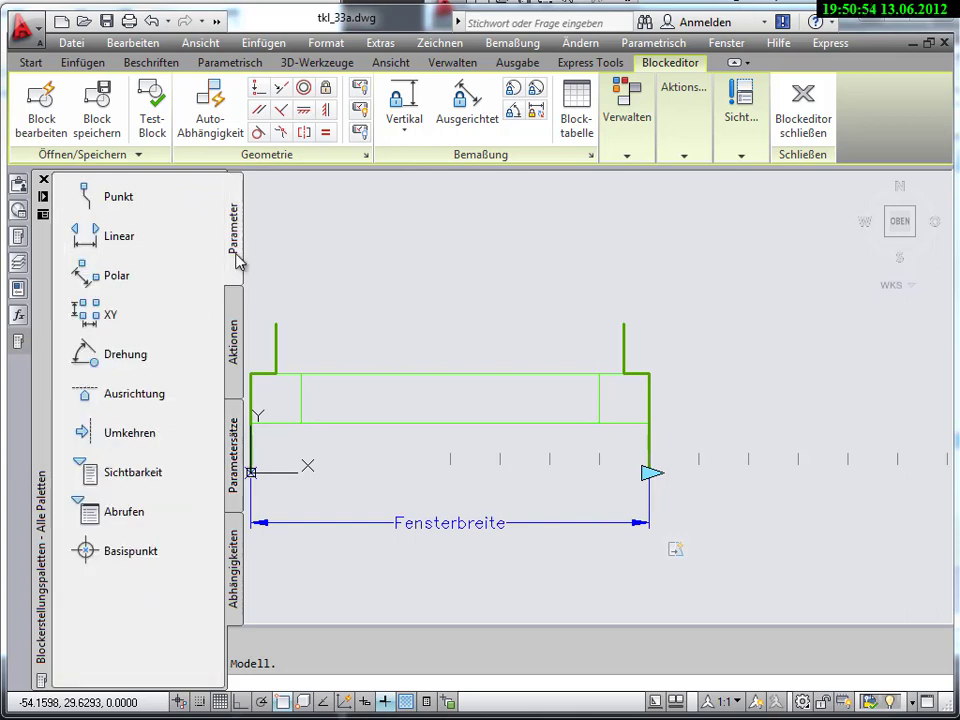
pyautogui.click(127, 394)
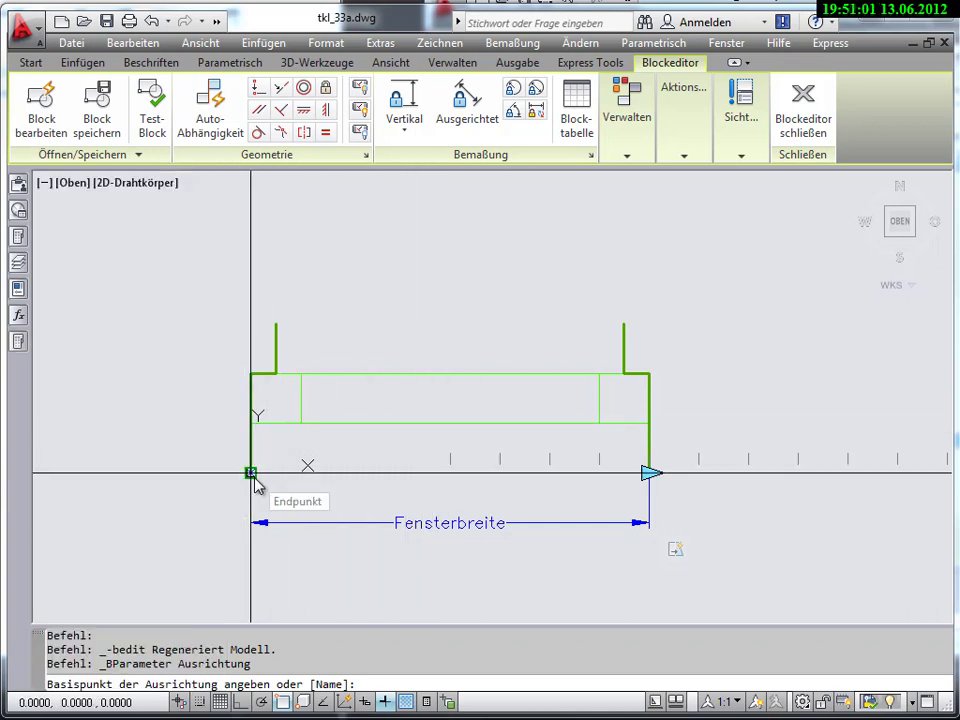
pyautogui.click(251, 473)
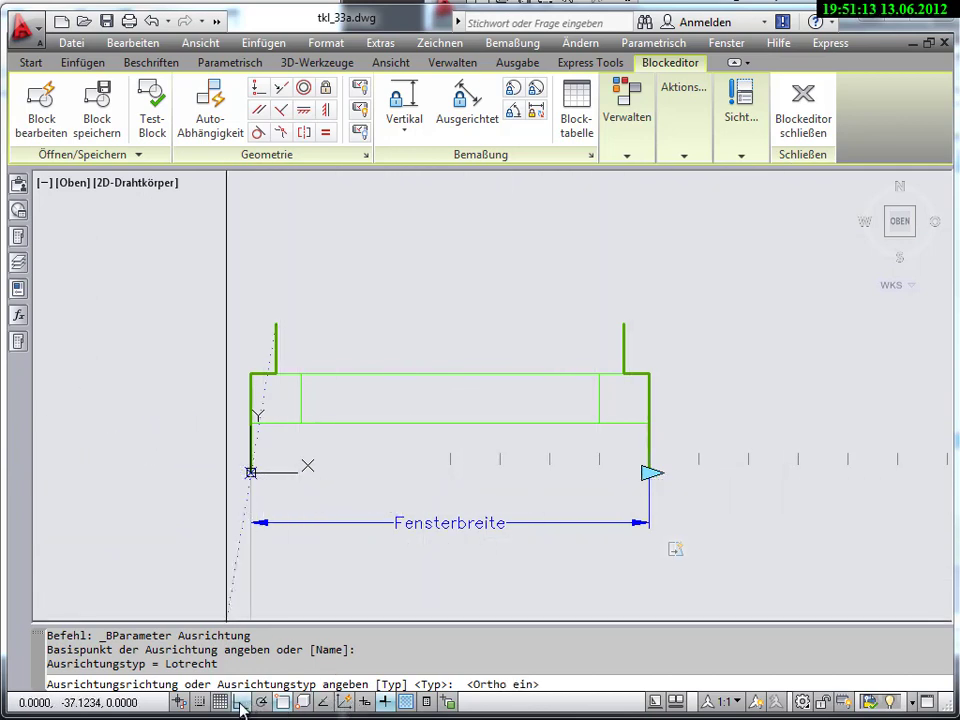
pyautogui.click(800, 530)
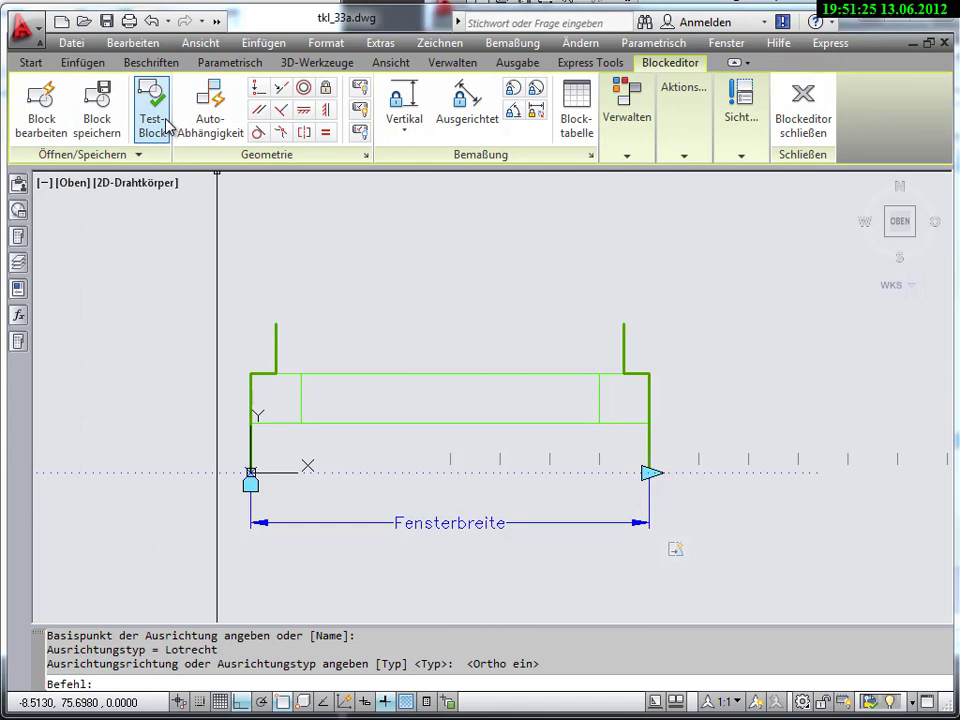
pyautogui.click(803, 107)
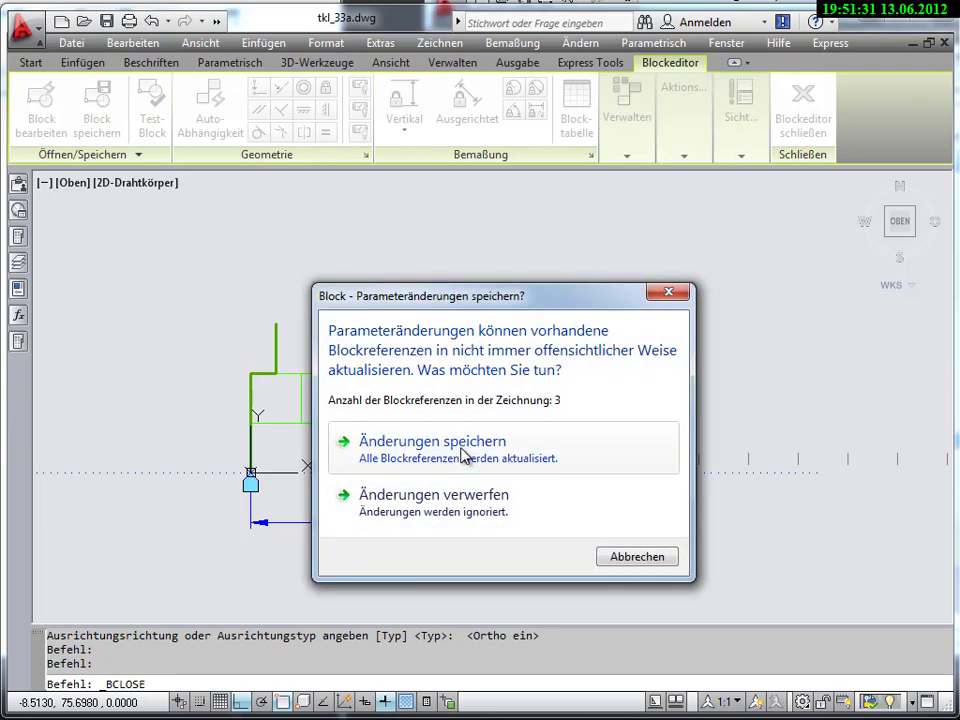
# - Save the block changes and move the bottom window onto the slanted wall by its base point
pyautogui.click(463, 452)
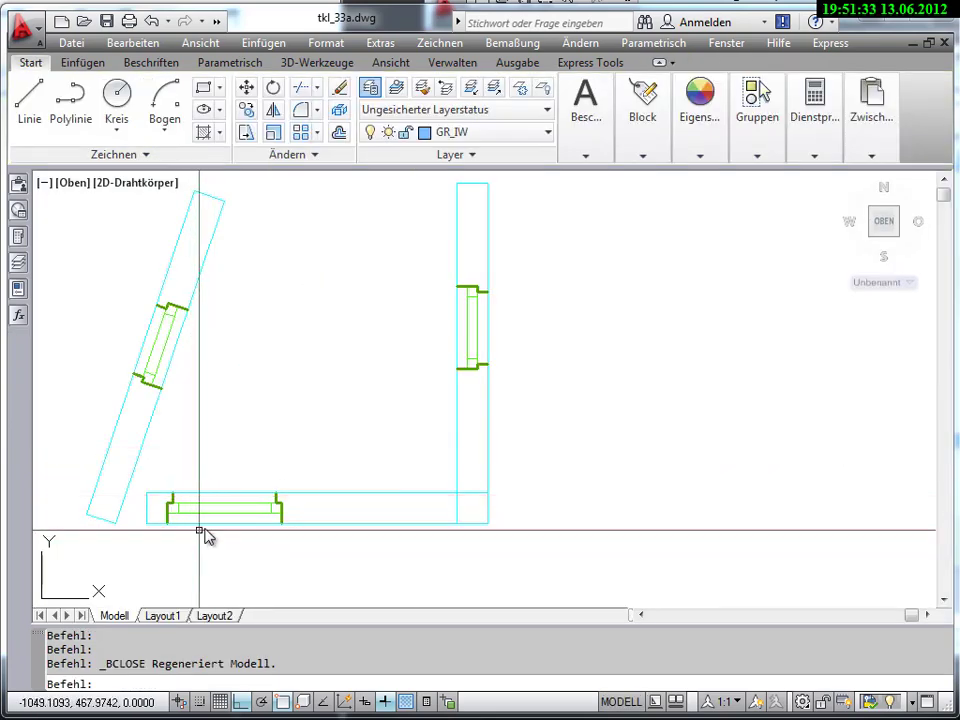
pyautogui.click(231, 510)
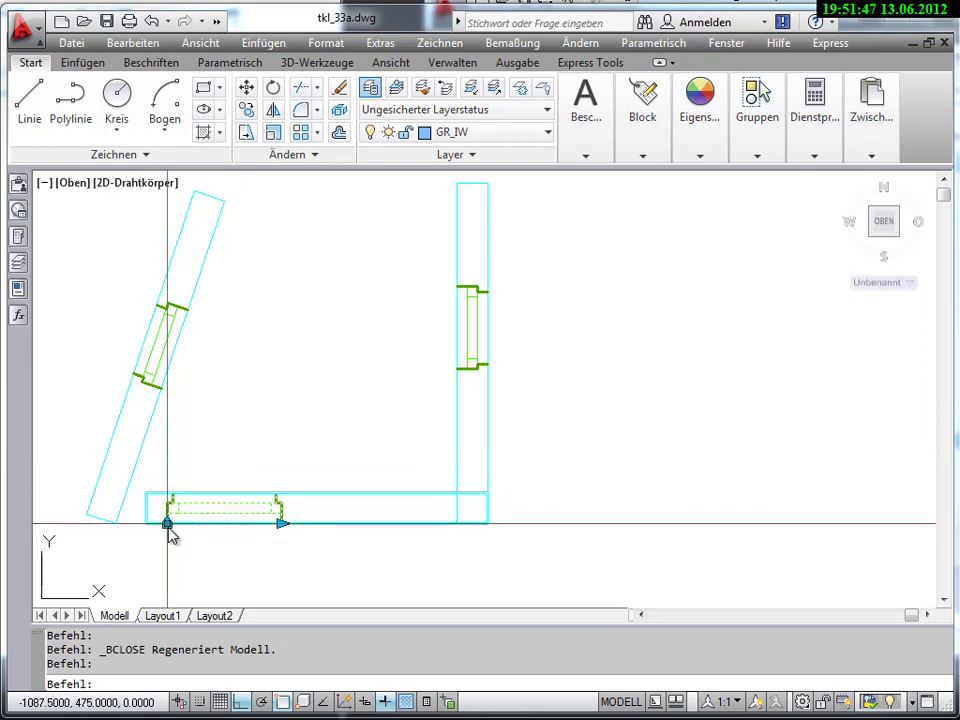
pyautogui.click(167, 523)
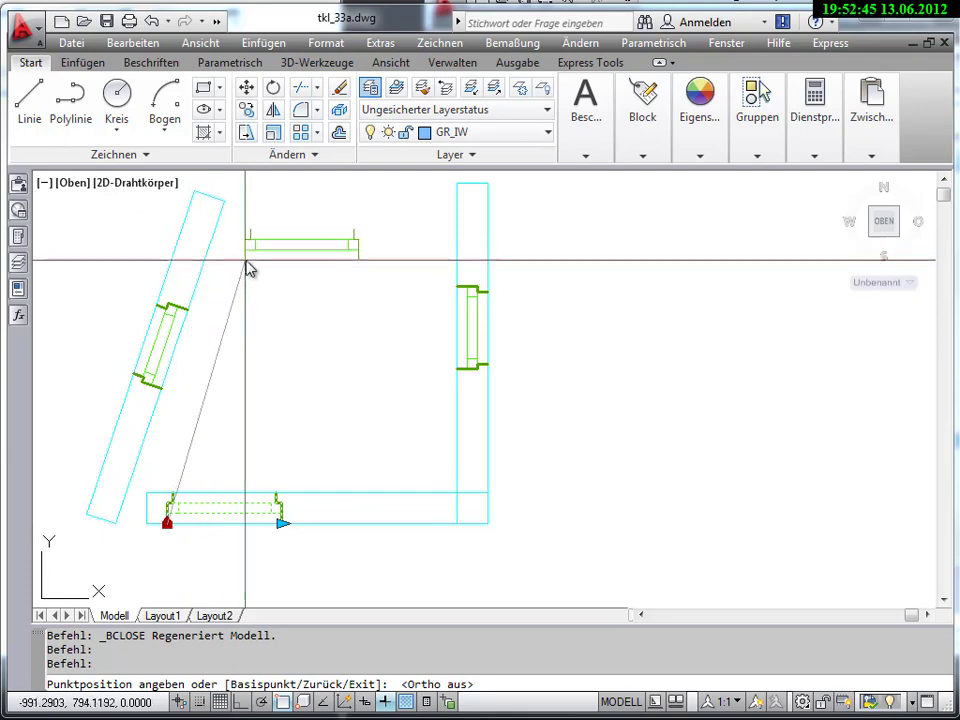
pyautogui.click(211, 256)
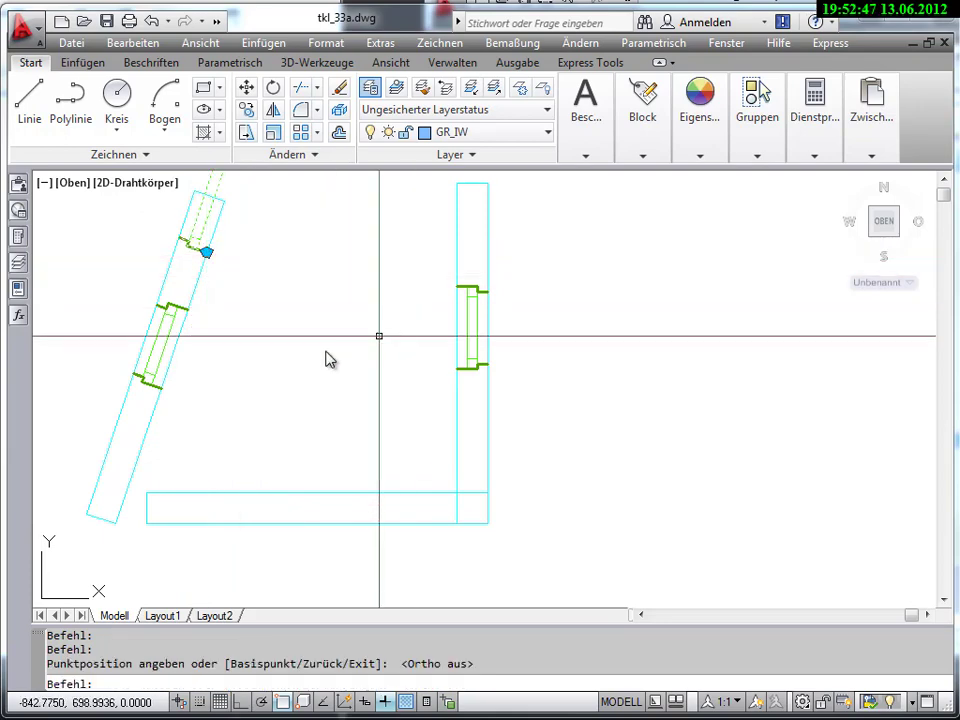
# - Window-select both windows on the slanted wall, with the full floor plan in view
pyautogui.scroll(-3, 272, 349)
pyautogui.moveTo(272, 349)
pyautogui.mouseDown(button='middle')
pyautogui.moveTo(245, 389)
pyautogui.moveTo(282, 355)
pyautogui.mouseUp(button='middle')
pyautogui.scroll(3, 236, 345)
pyautogui.scroll(2, 231, 369)
pyautogui.scroll(-2, 251, 369)
pyautogui.click(129, 207)
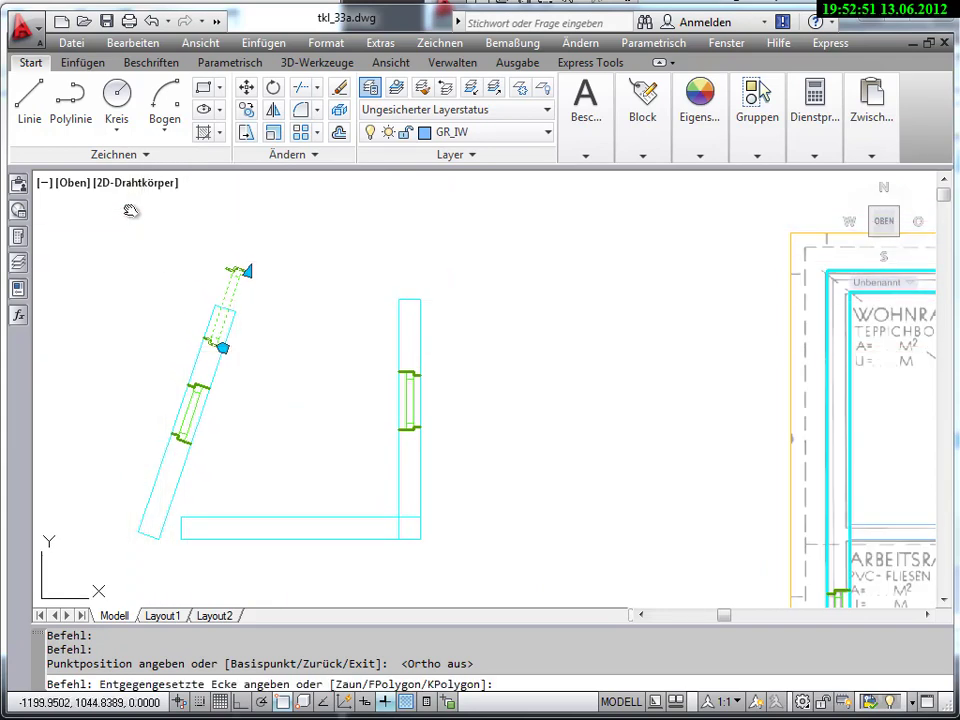
pyautogui.click(321, 455)
# - Delete the two slanted-wall windows and insert a new Fenster365 that aligns itself to the slanted wall
pyautogui.press('Delete')
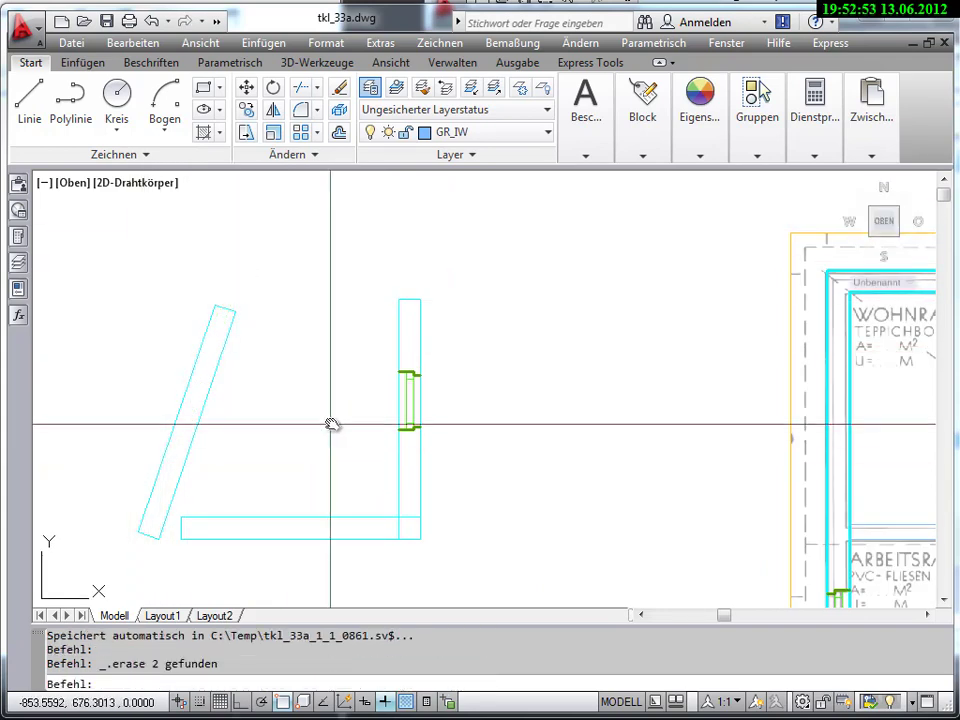
pyautogui.click(70, 66)
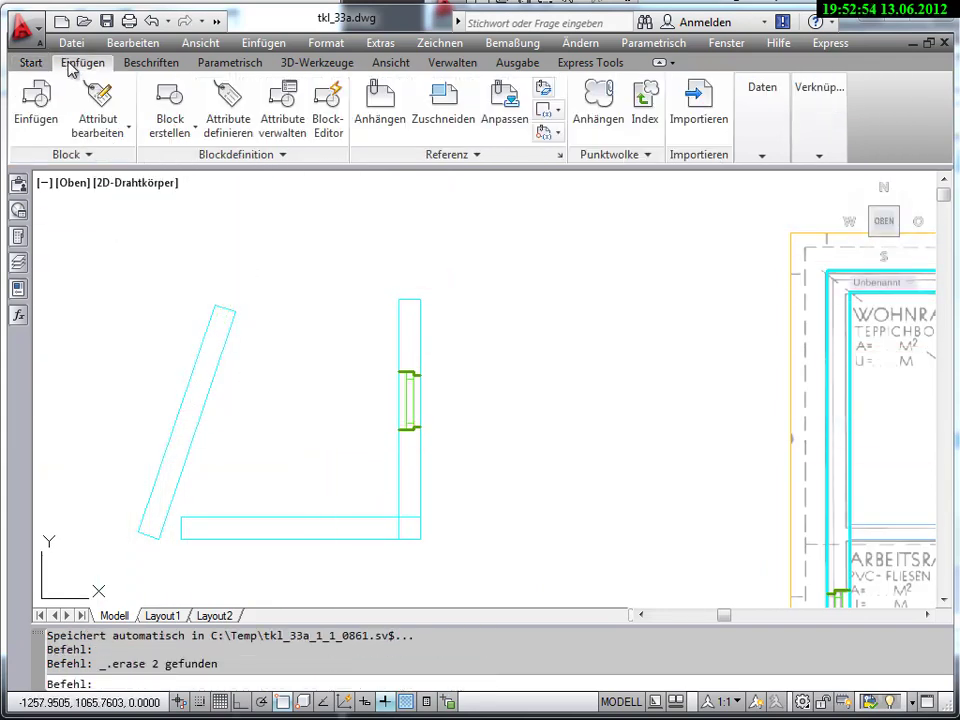
pyautogui.click(35, 108)
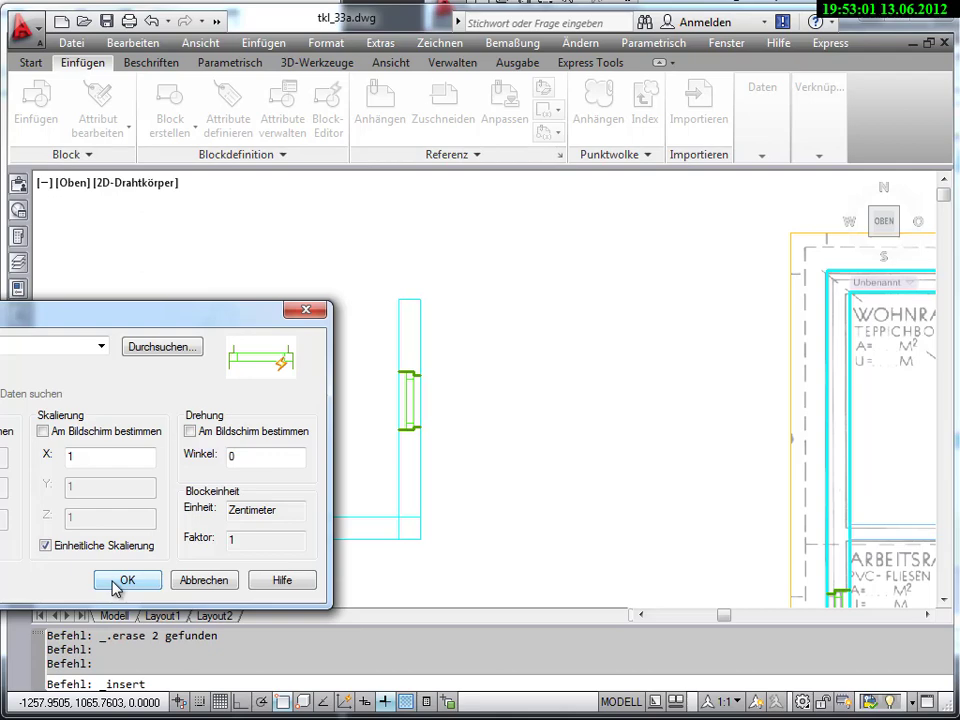
pyautogui.click(117, 581)
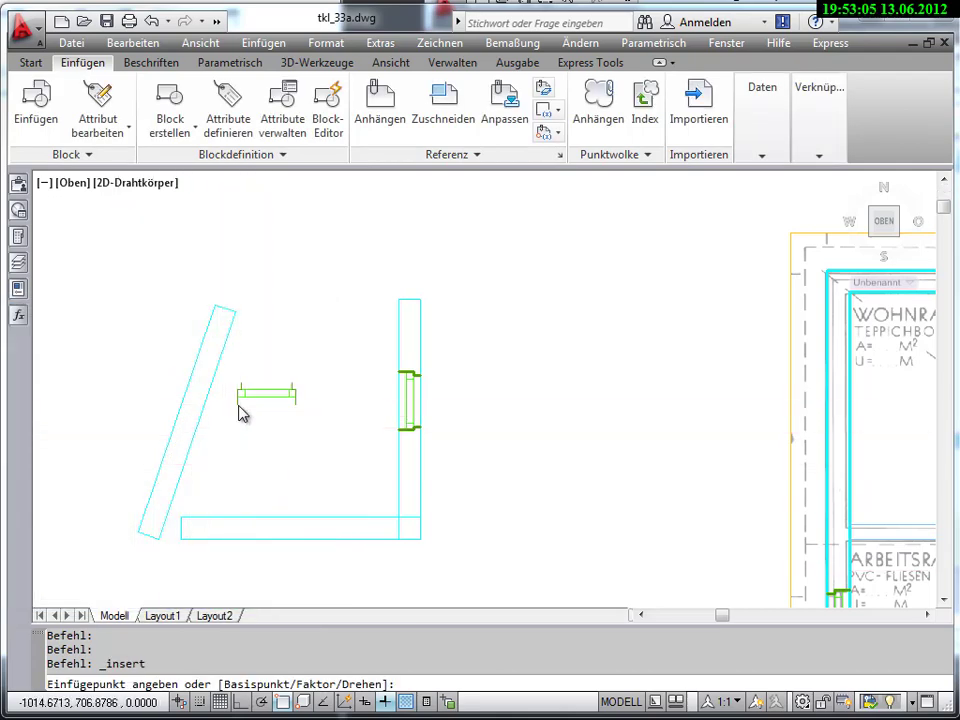
pyautogui.scroll(3, 240, 420)
pyautogui.moveTo(242, 426)
pyautogui.mouseDown(button='middle')
pyautogui.moveTo(441, 337)
pyautogui.moveTo(432, 351)
pyautogui.mouseUp(button='middle')
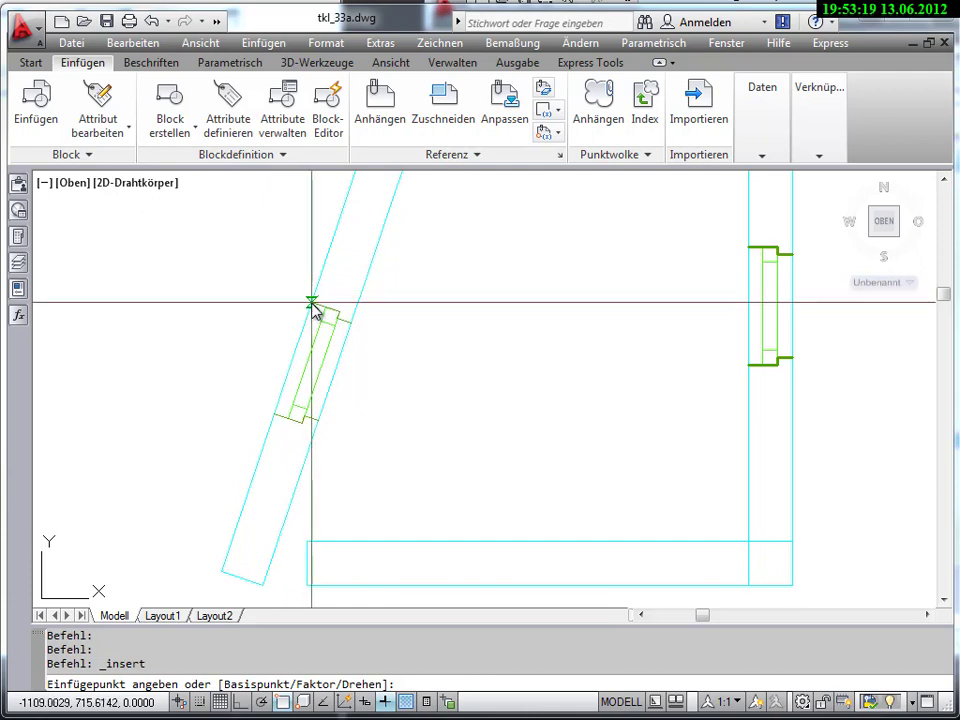
pyautogui.click(311, 302)
pyautogui.moveTo(269, 314); pyautogui.dragTo(180, 195, button='middle')
# - Insert a trial window below the bottom wall, erase it, and zoom out to all three walls
pyautogui.click(36, 100)
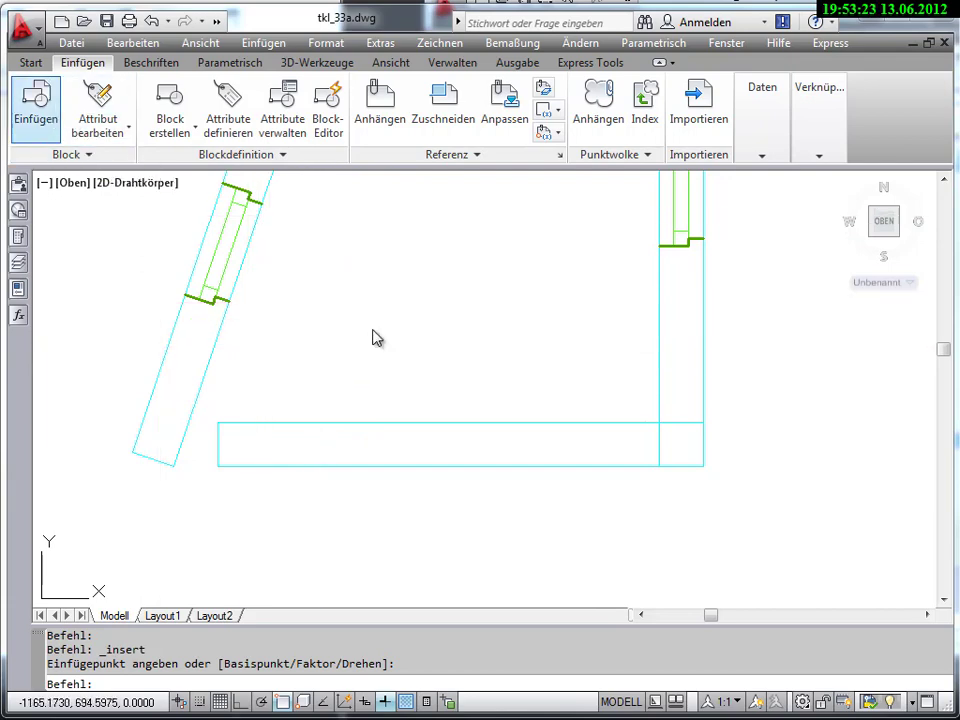
pyautogui.click(148, 582)
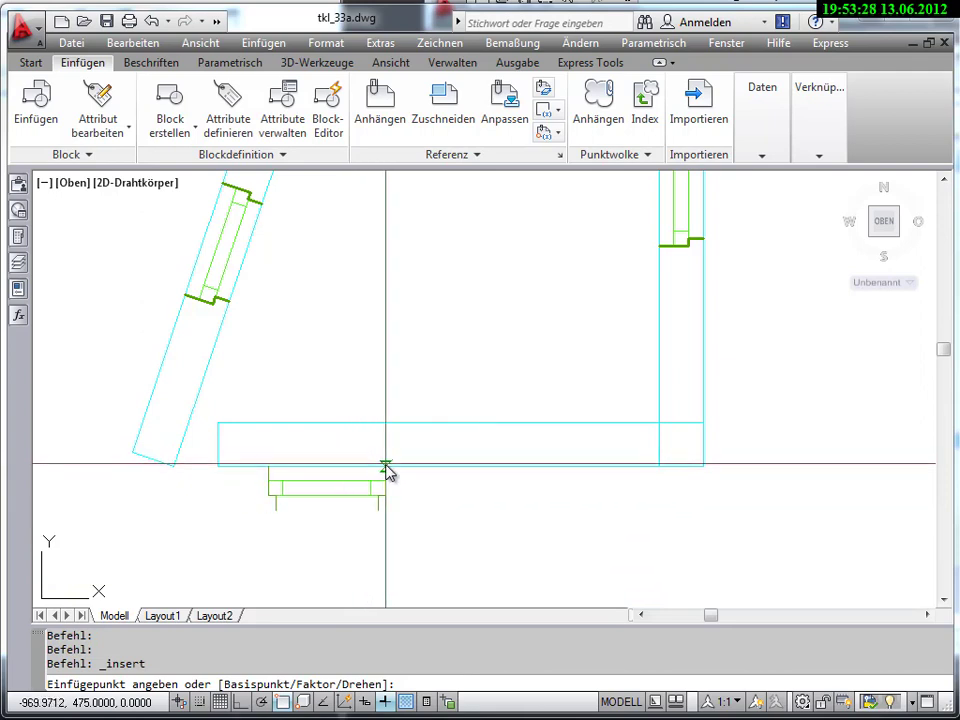
pyautogui.click(405, 474)
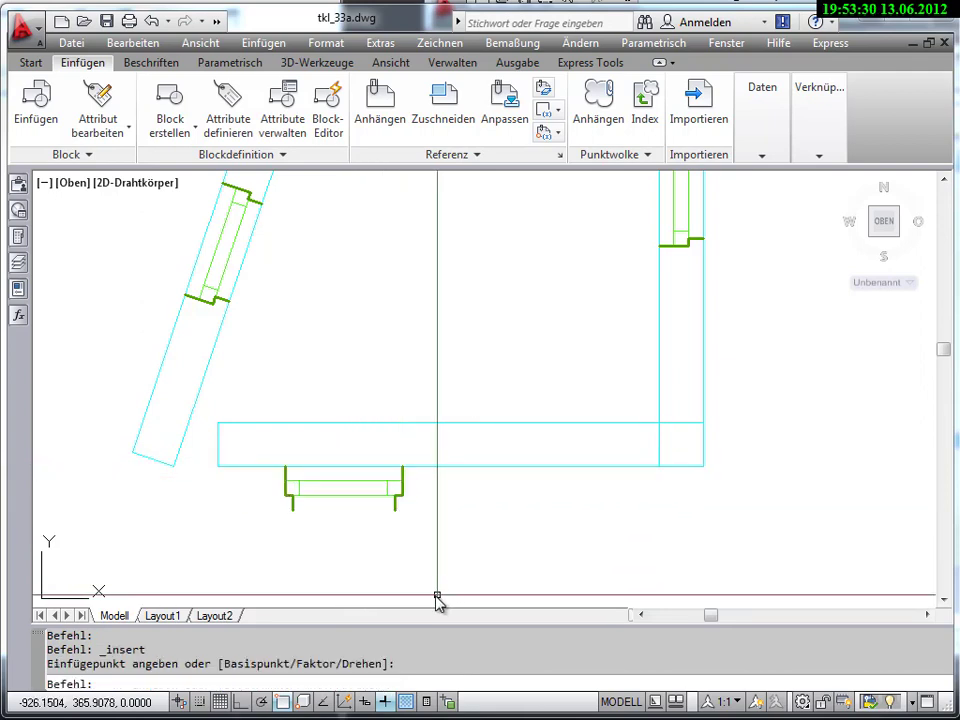
pyautogui.click(420, 515)
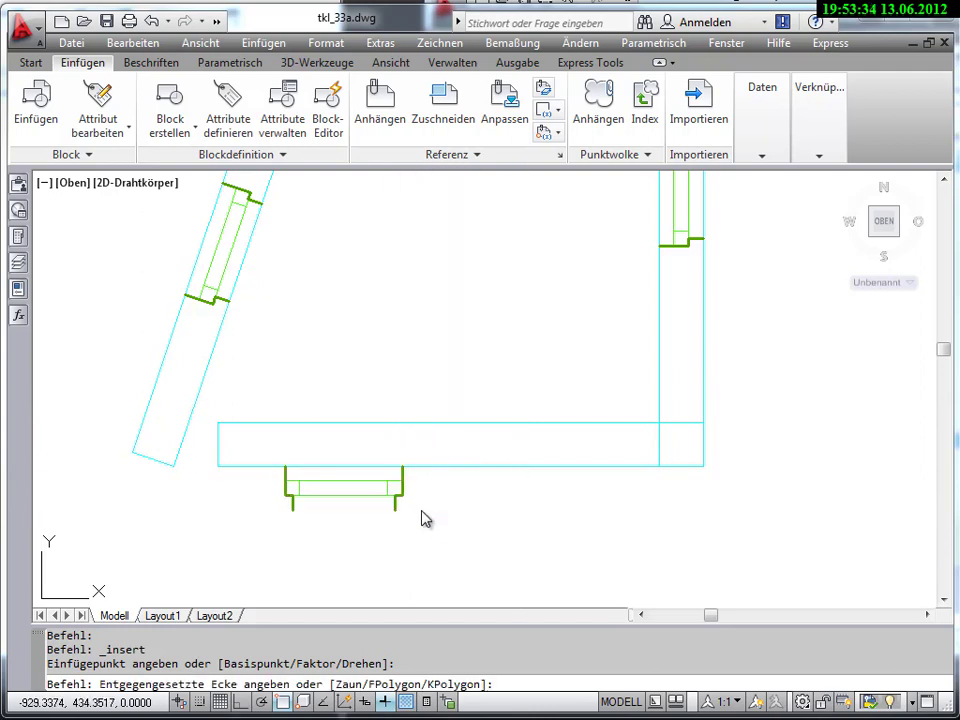
pyautogui.click(361, 488)
pyautogui.press('Delete')
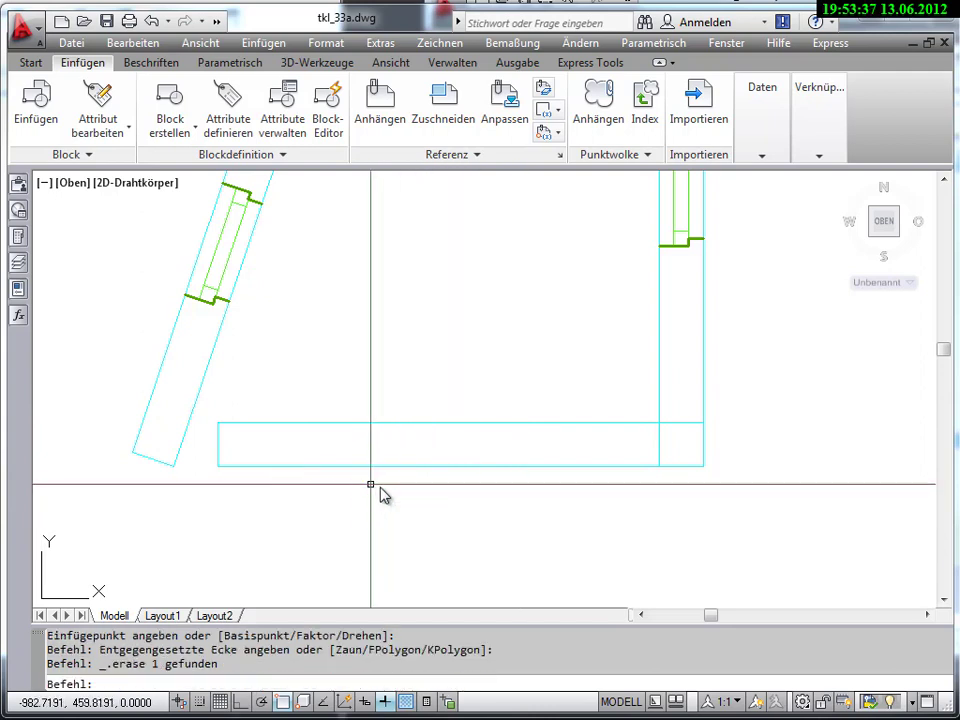
pyautogui.moveTo(424, 478)
pyautogui.mouseDown(button='middle')
pyautogui.moveTo(390, 508)
pyautogui.moveTo(327, 515)
pyautogui.mouseUp(button='middle')
pyautogui.scroll(-2, 388, 505)
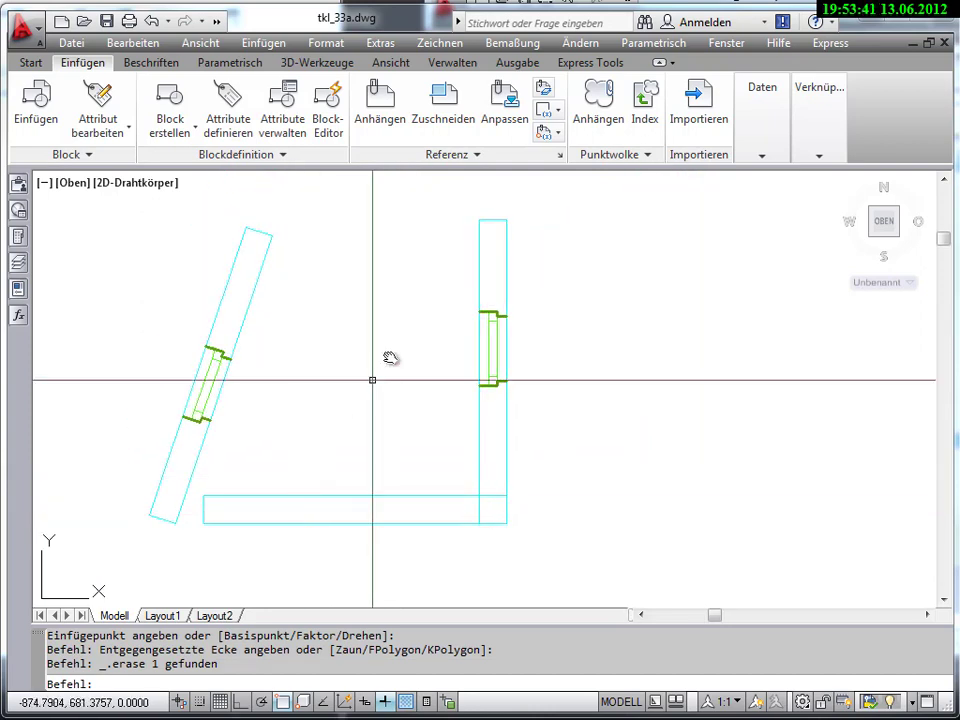
# - Select the vertical wall's window and open its Fenster365 definition in the Block Editor
pyautogui.click(487, 345)
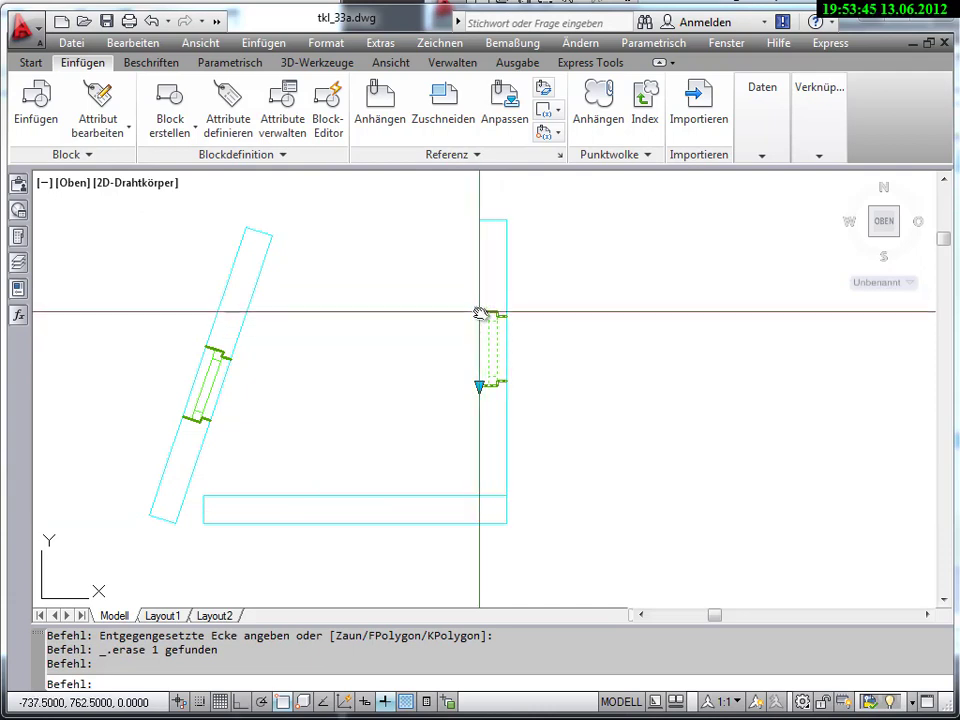
pyautogui.rightClick(495, 354)
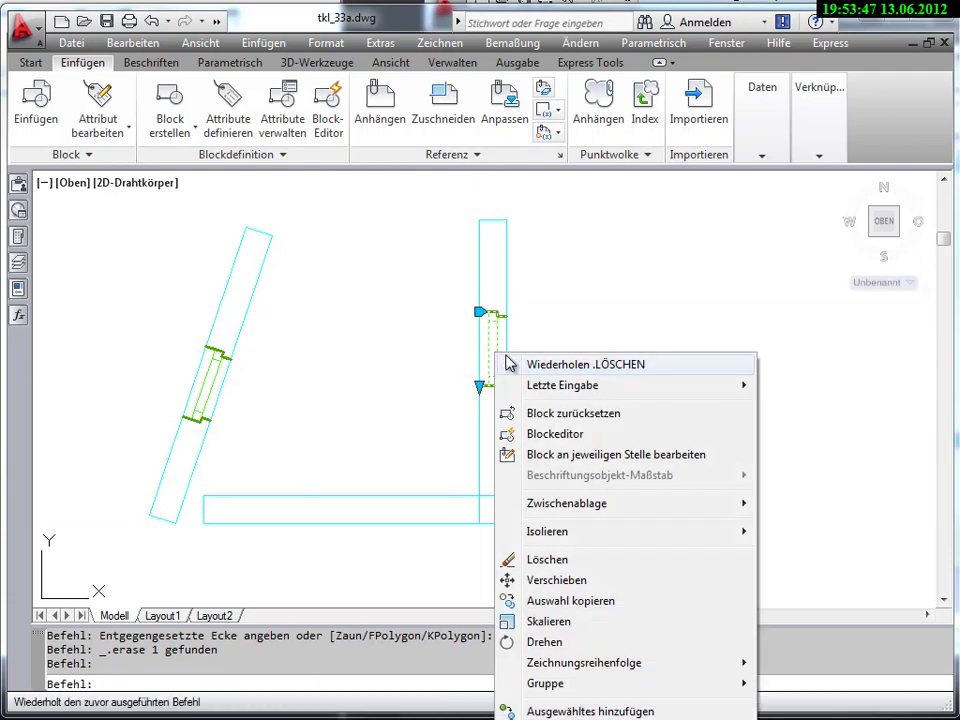
pyautogui.click(553, 434)
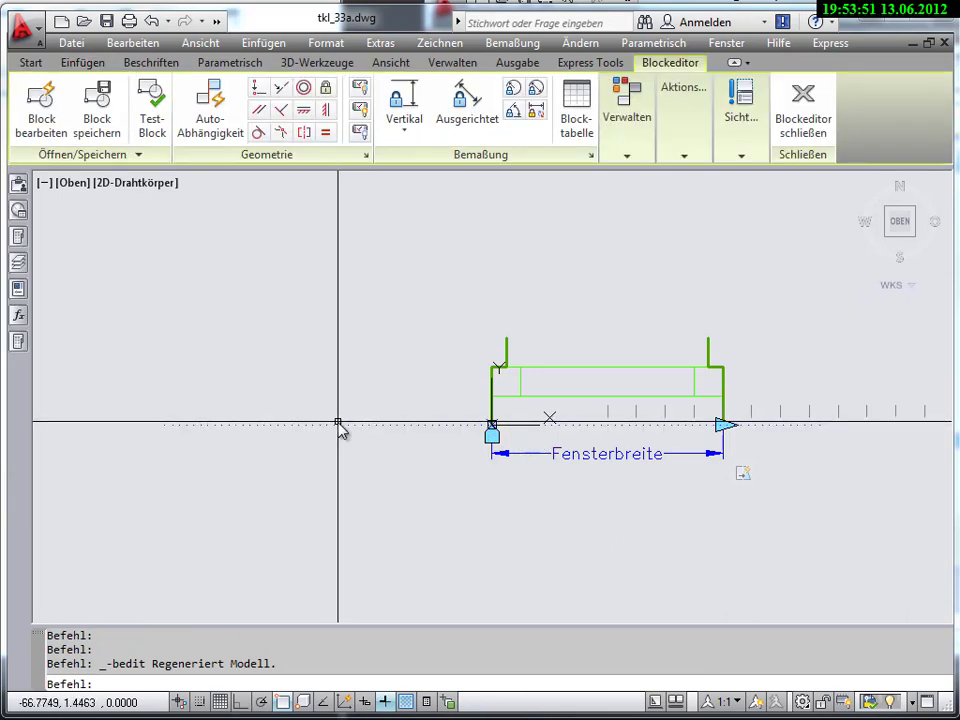
# - Shift the alignment point slightly right along the base line, then close and save Fenster365
pyautogui.click(491, 427)
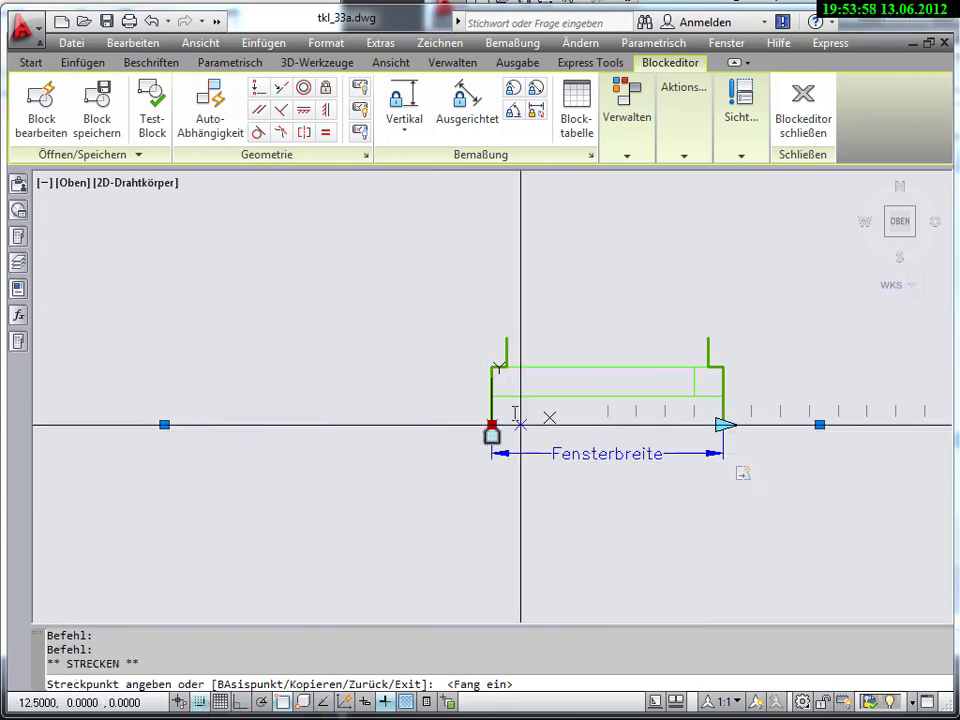
pyautogui.click(519, 425)
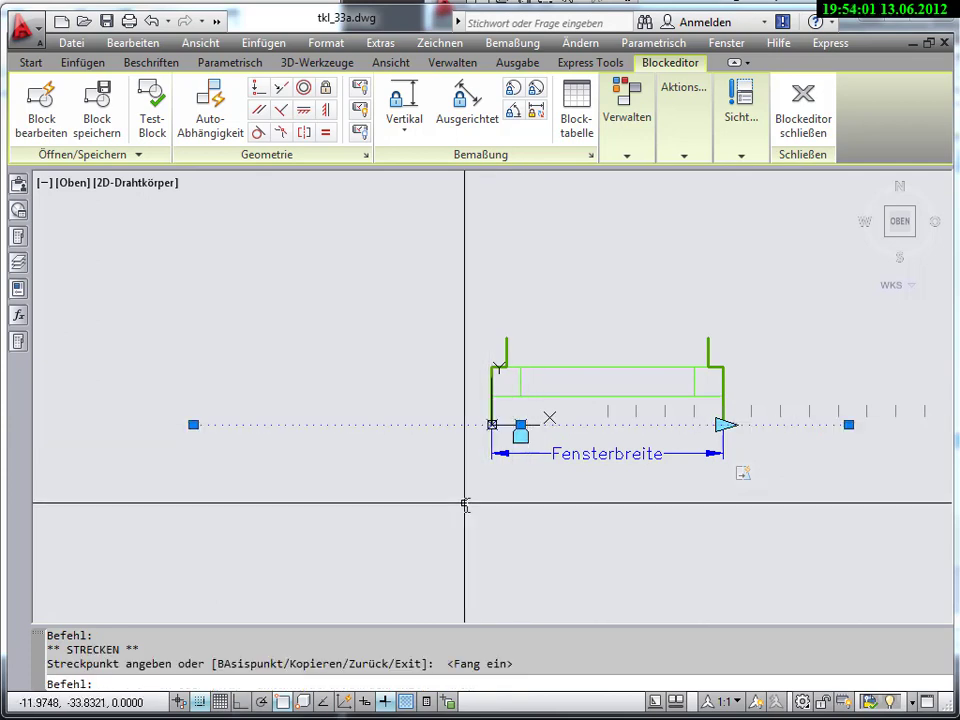
pyautogui.press('Escape')
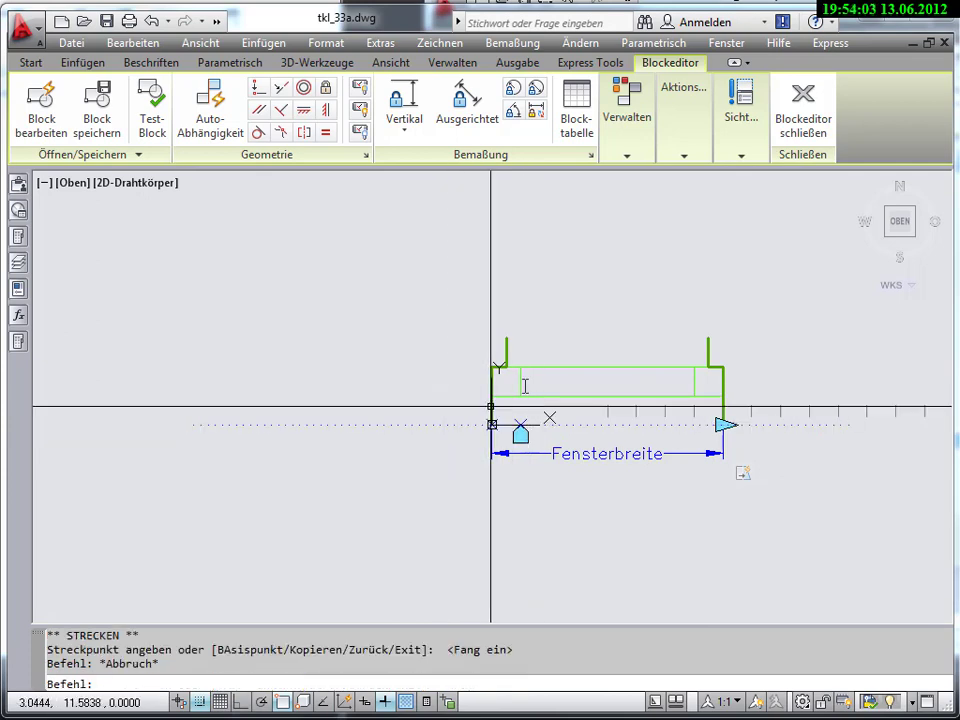
pyautogui.click(806, 100)
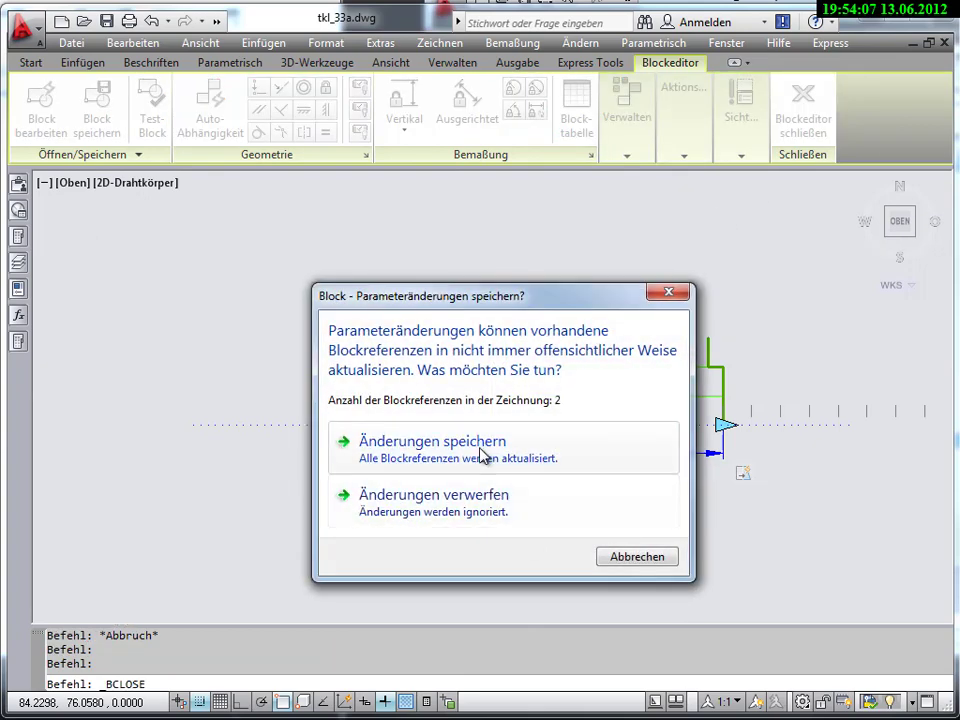
pyautogui.click(484, 455)
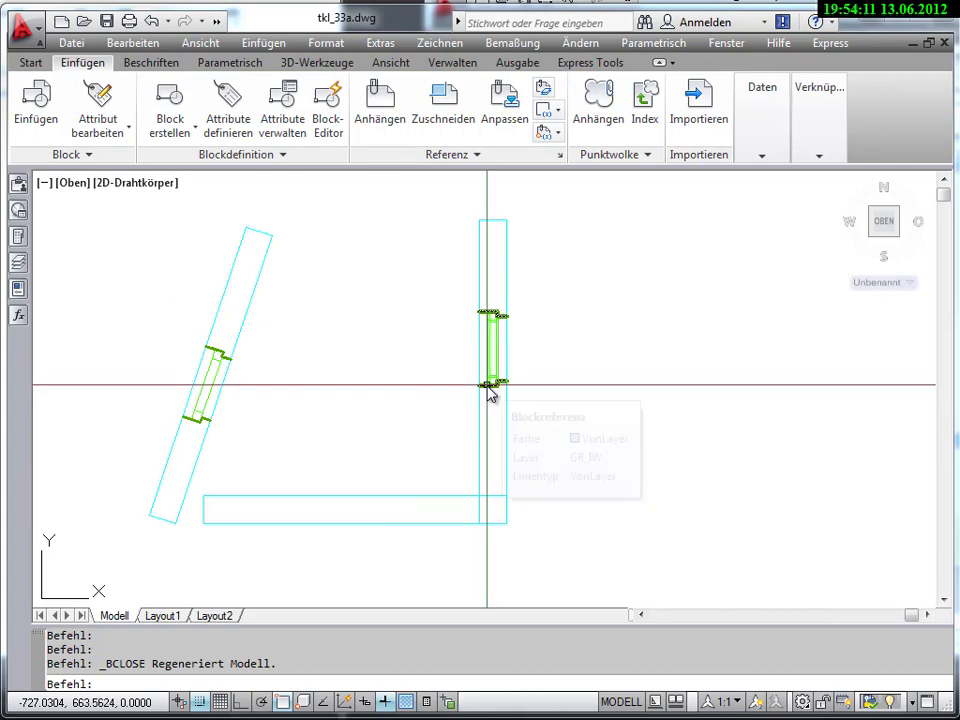
# - Move the vertical wall's window by its alignment grip onto the angled wall edge so it aligns there
pyautogui.click(487, 384)
pyautogui.scroll(2, 480, 315)
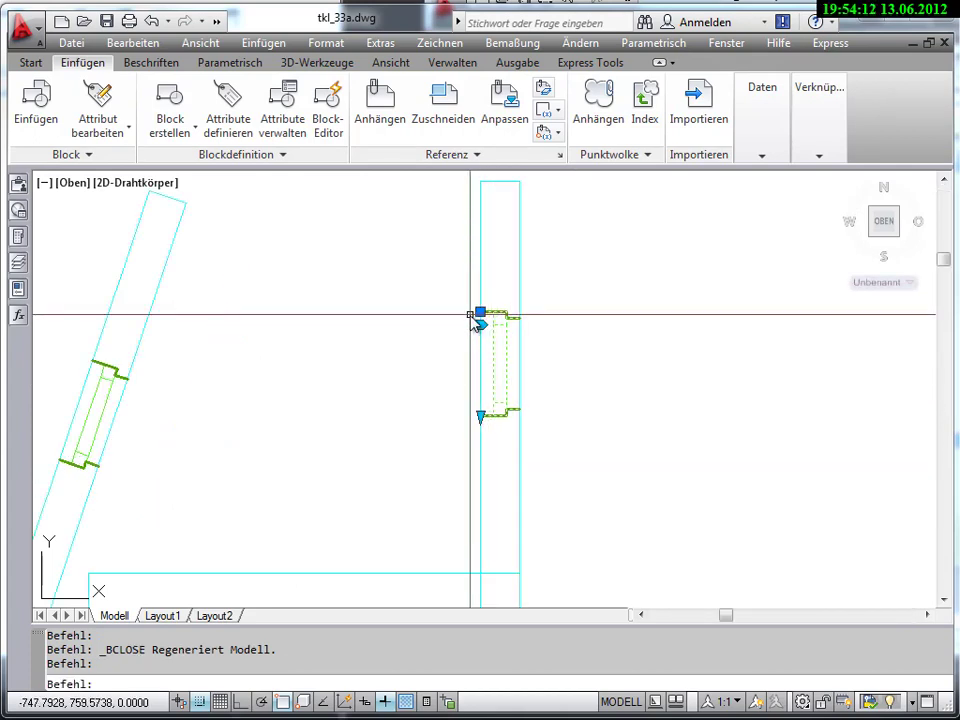
pyautogui.scroll(2, 472, 316)
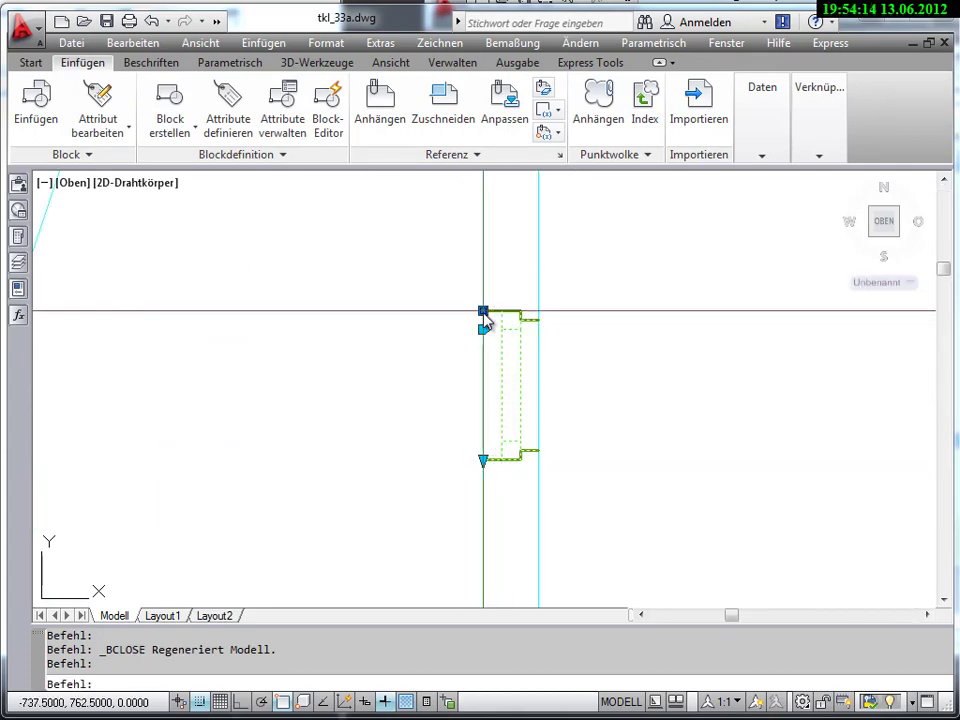
pyautogui.click(484, 313)
pyautogui.scroll(-3, 420, 418)
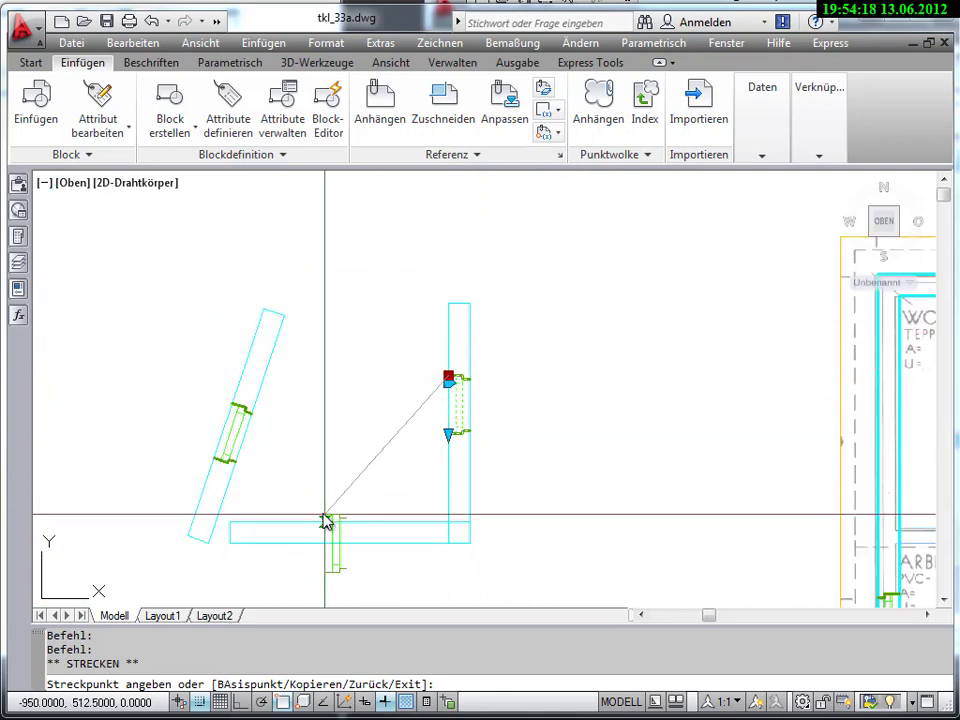
pyautogui.press('Escape')
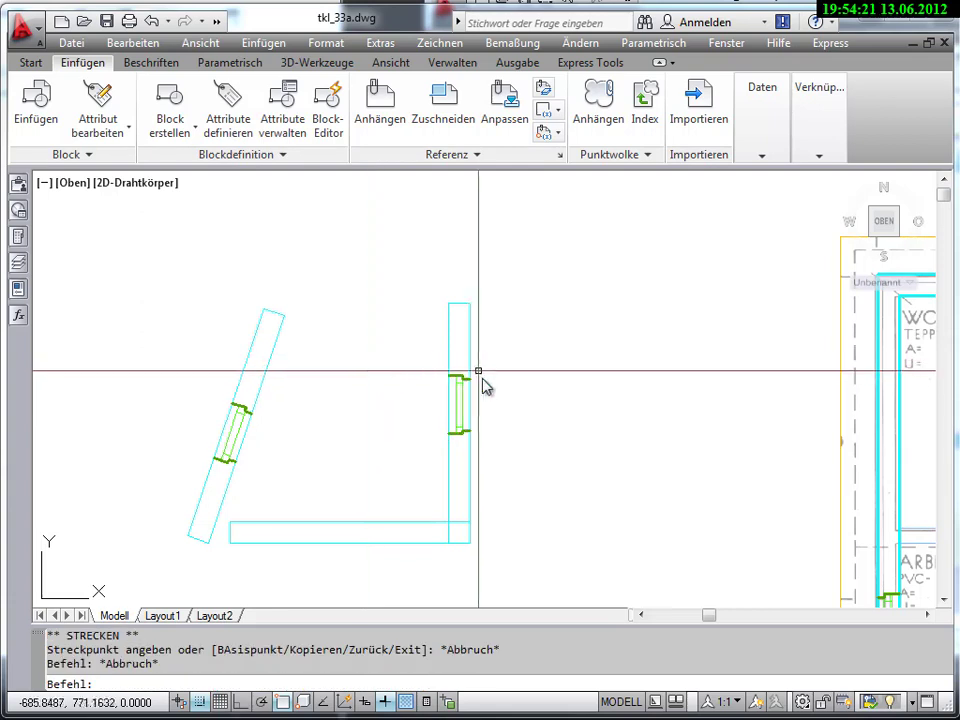
pyautogui.click(448, 380)
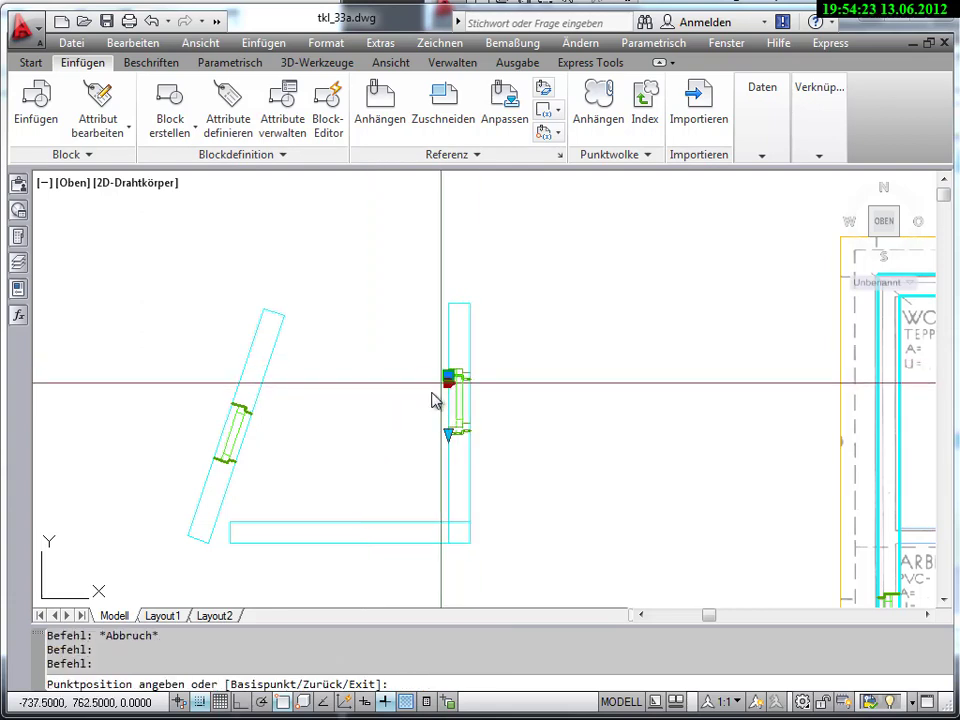
pyautogui.click(202, 478)
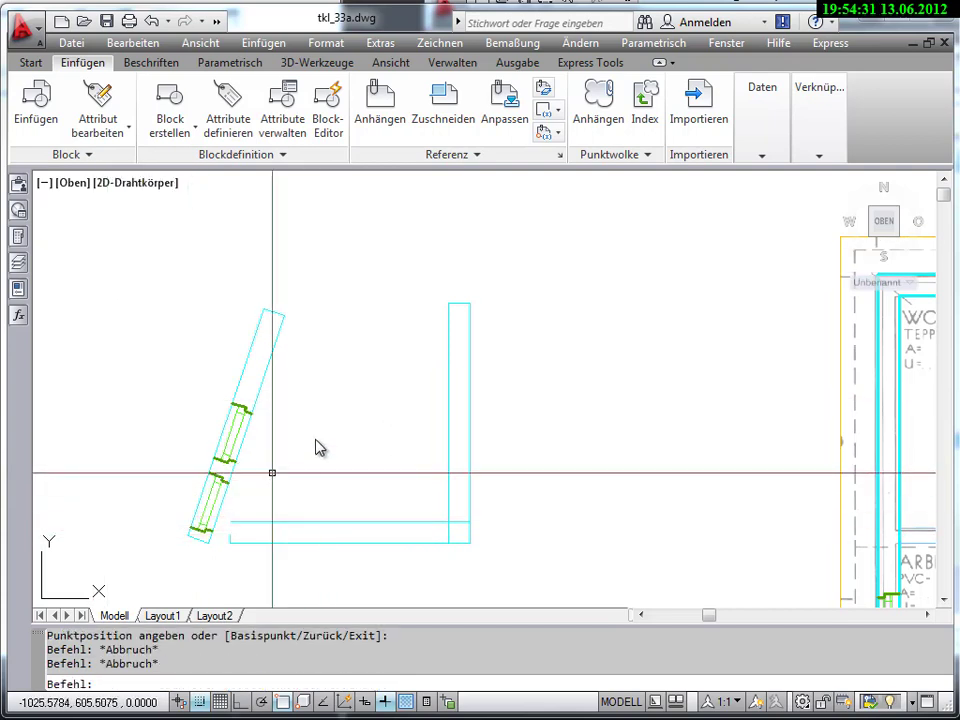
pyautogui.click(37, 112)
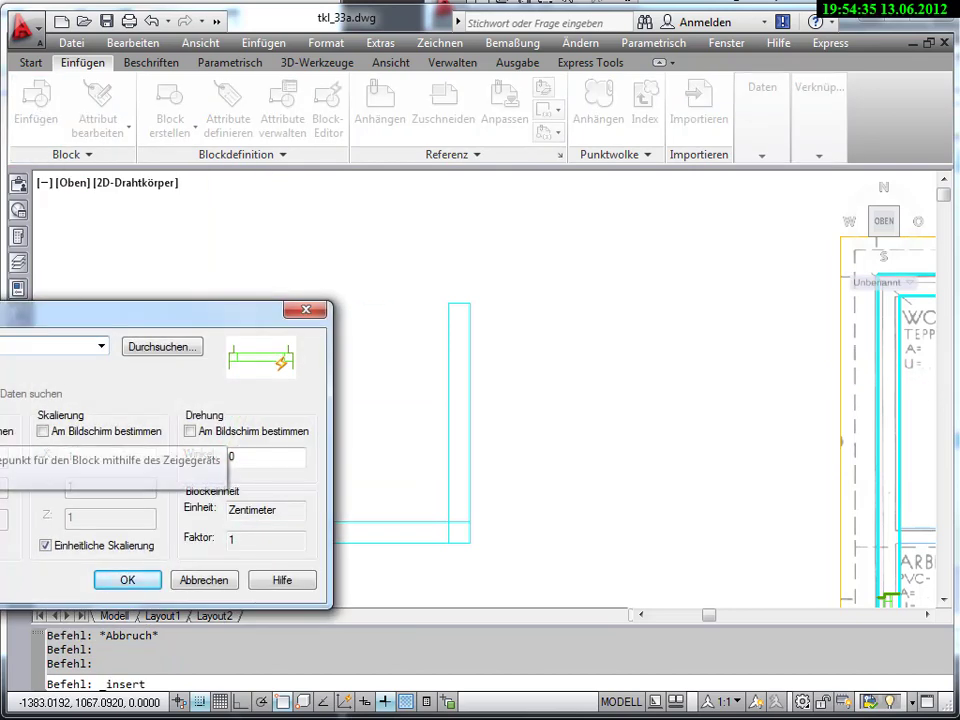
# - Place the Fenster365 window block in the bottom wall, then reselect it with a selection window
pyautogui.click(125, 582)
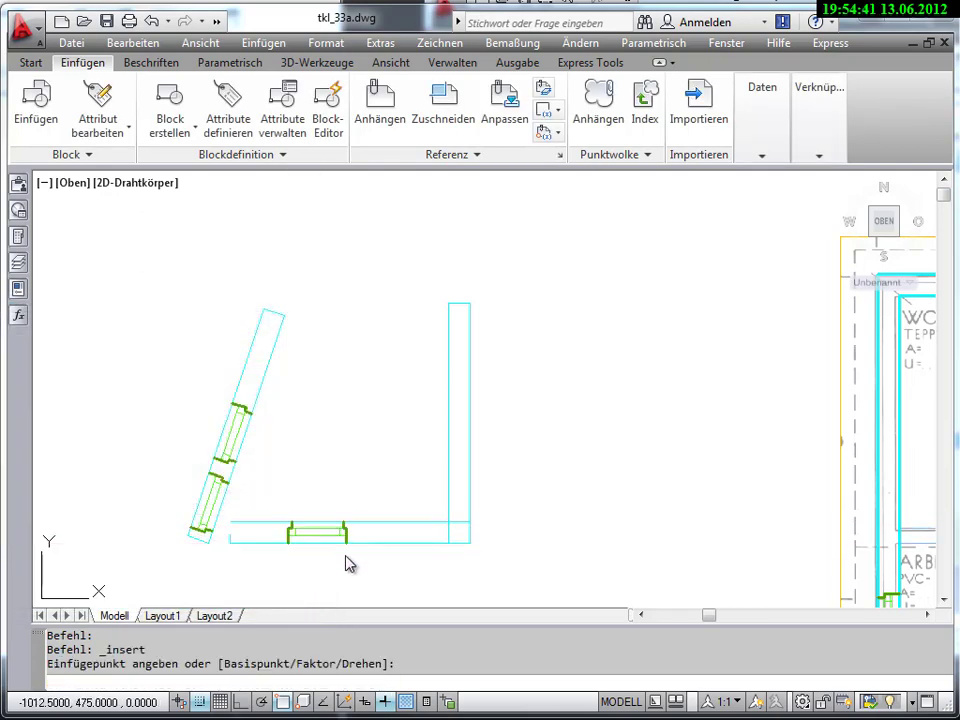
pyautogui.press('Escape')
pyautogui.click(300, 532)
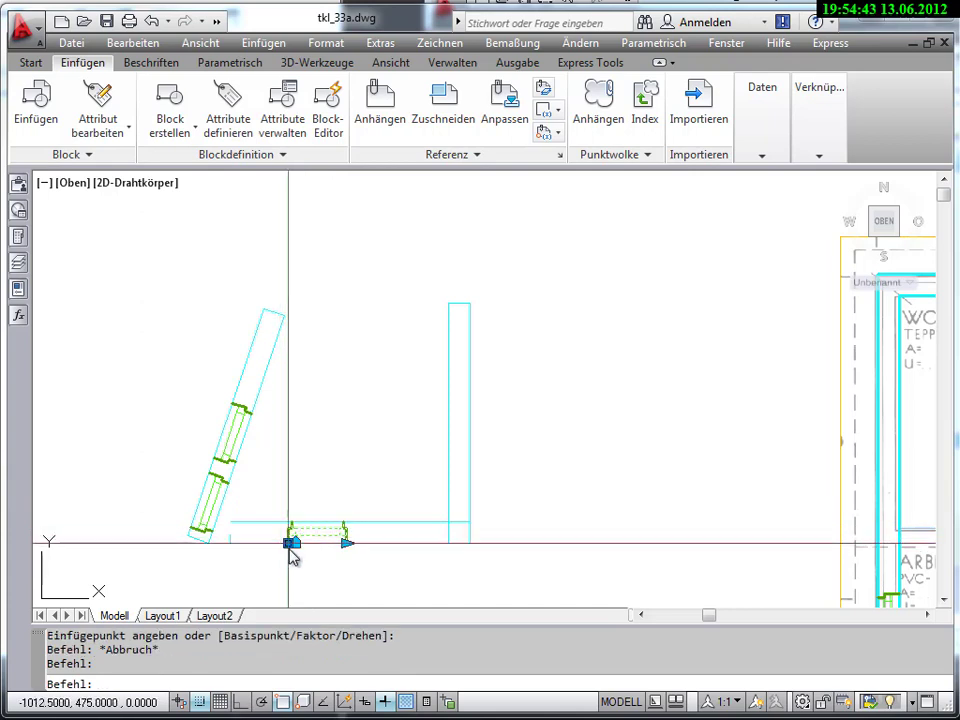
pyautogui.click(296, 543)
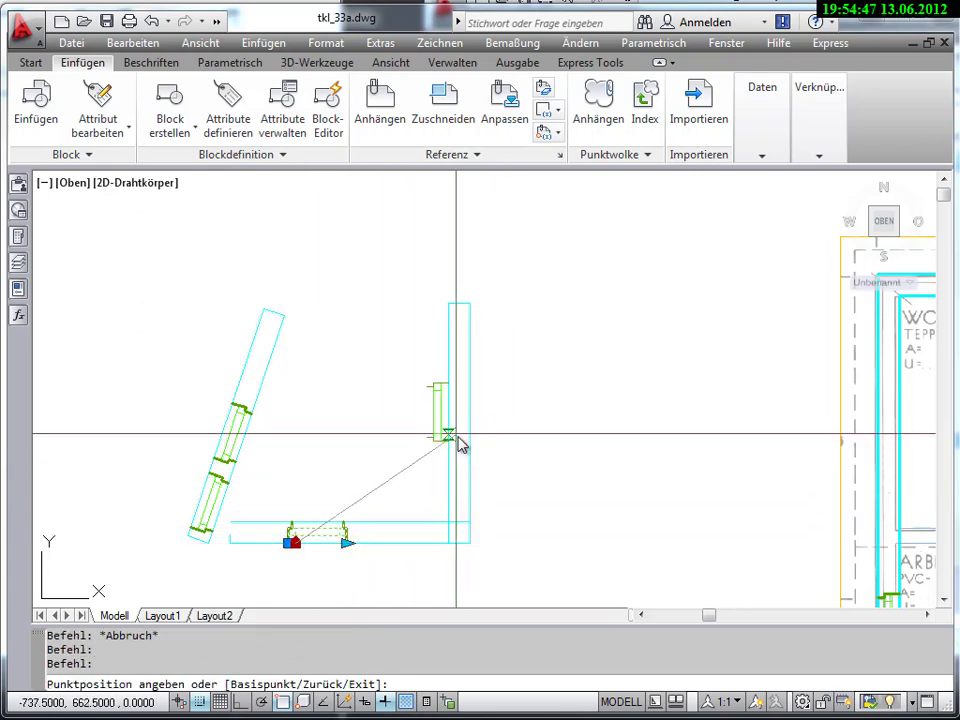
pyautogui.press('Escape')
pyautogui.scroll(3, 275, 570)
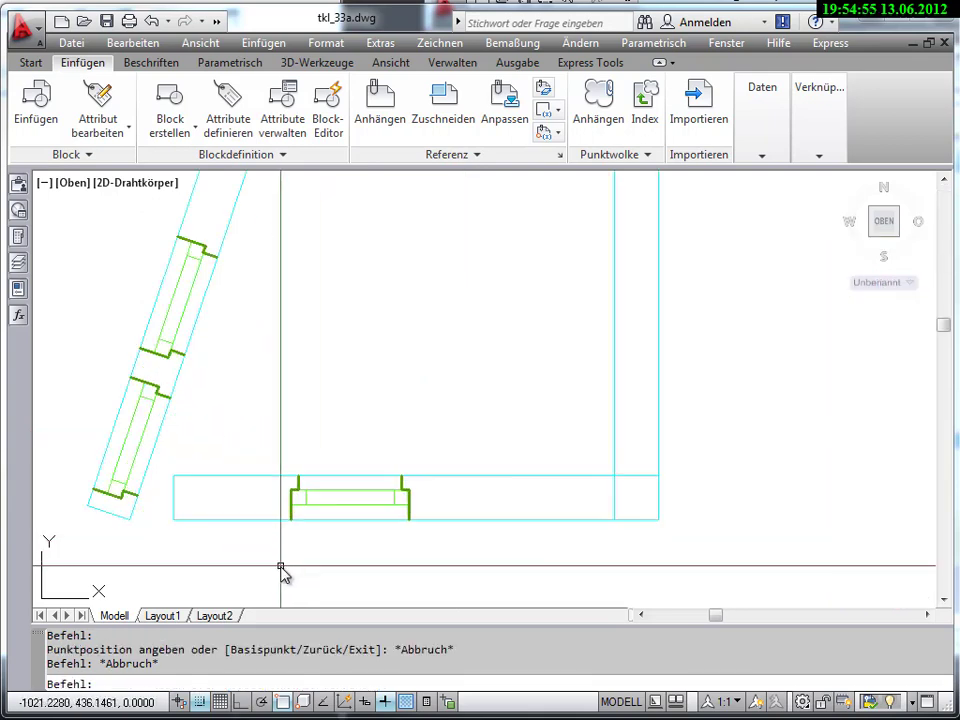
pyautogui.scroll(2, 275, 570)
pyautogui.click(279, 471)
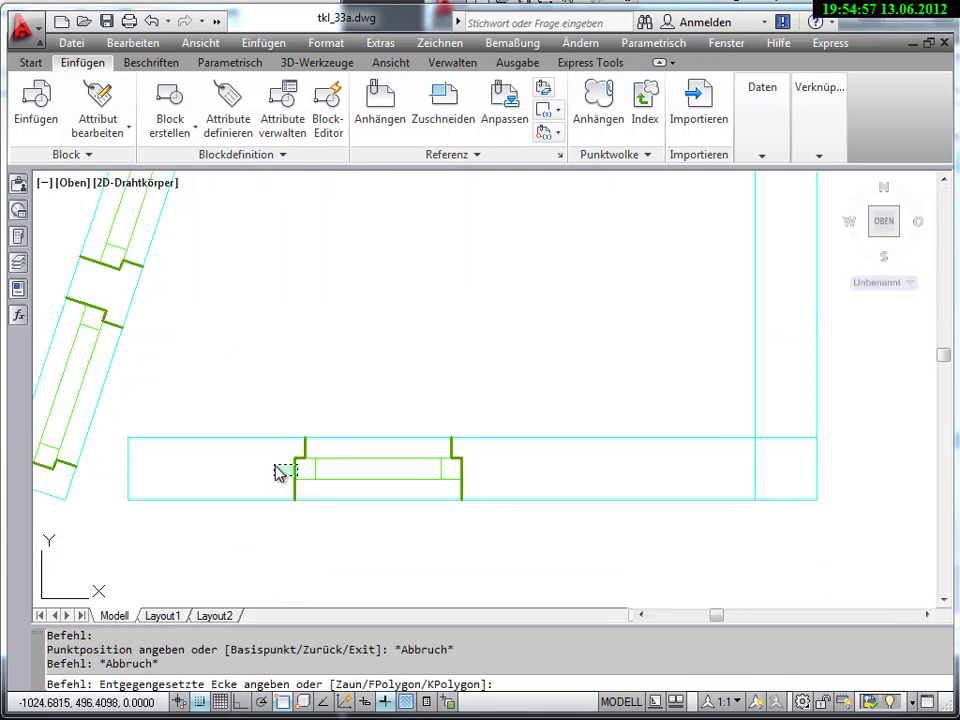
pyautogui.click(311, 529)
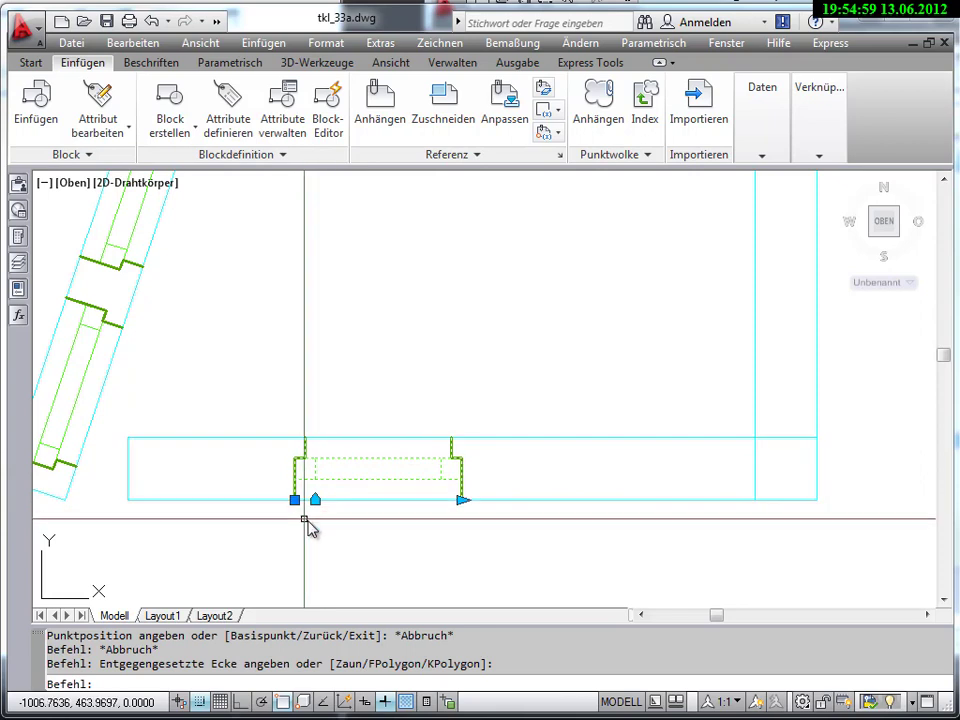
# - Pan and zoom along the bottom and angled walls to check the placed windows
pyautogui.scroll(-2, 318, 519)
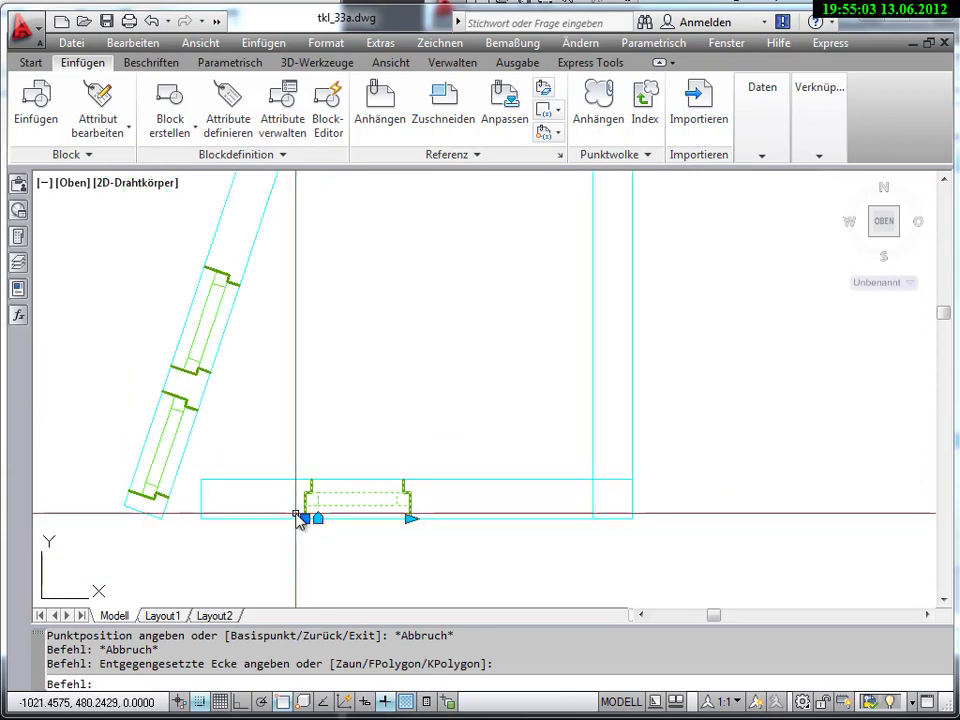
pyautogui.scroll(-1, 305, 527)
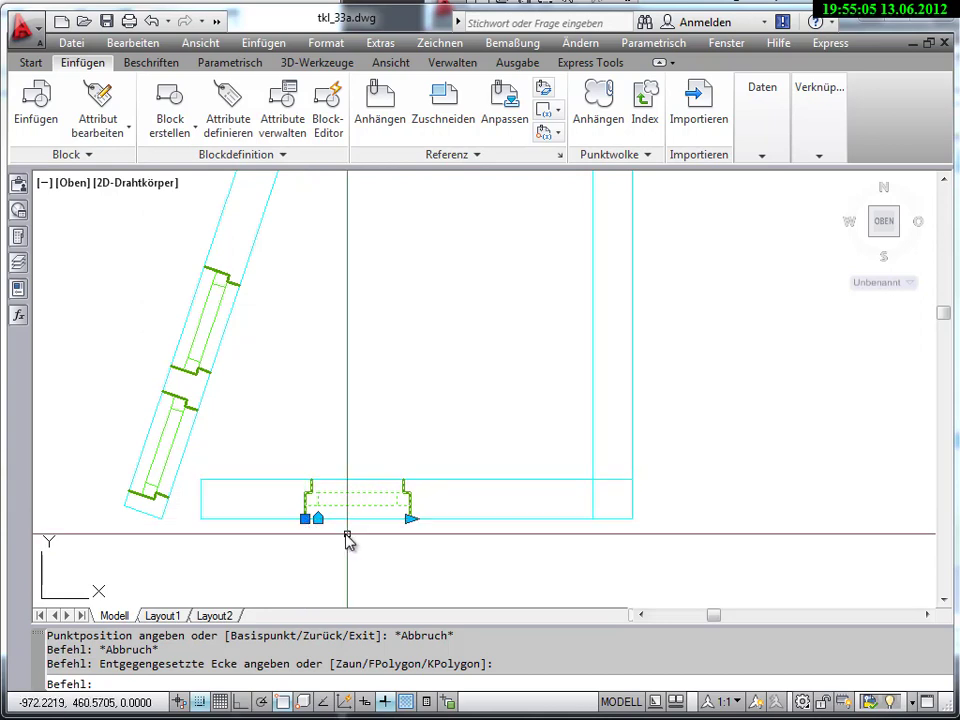
pyautogui.scroll(-2, 349, 540)
pyautogui.moveTo(349, 540)
pyautogui.mouseDown(button='middle')
pyautogui.moveTo(389, 567)
pyautogui.moveTo(268, 525)
pyautogui.mouseUp(button='middle')
pyautogui.scroll(2, 289, 525)
pyautogui.scroll(1, 288, 530)
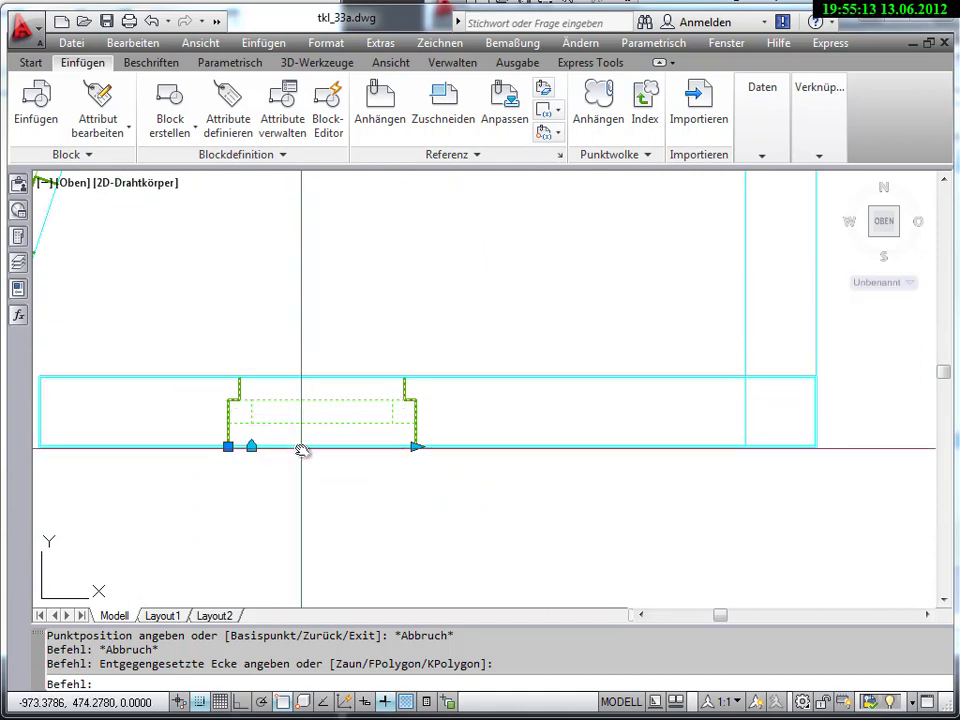
pyautogui.scroll(-2, 302, 451)
pyautogui.moveTo(300, 452); pyautogui.dragTo(422, 501, button='middle')
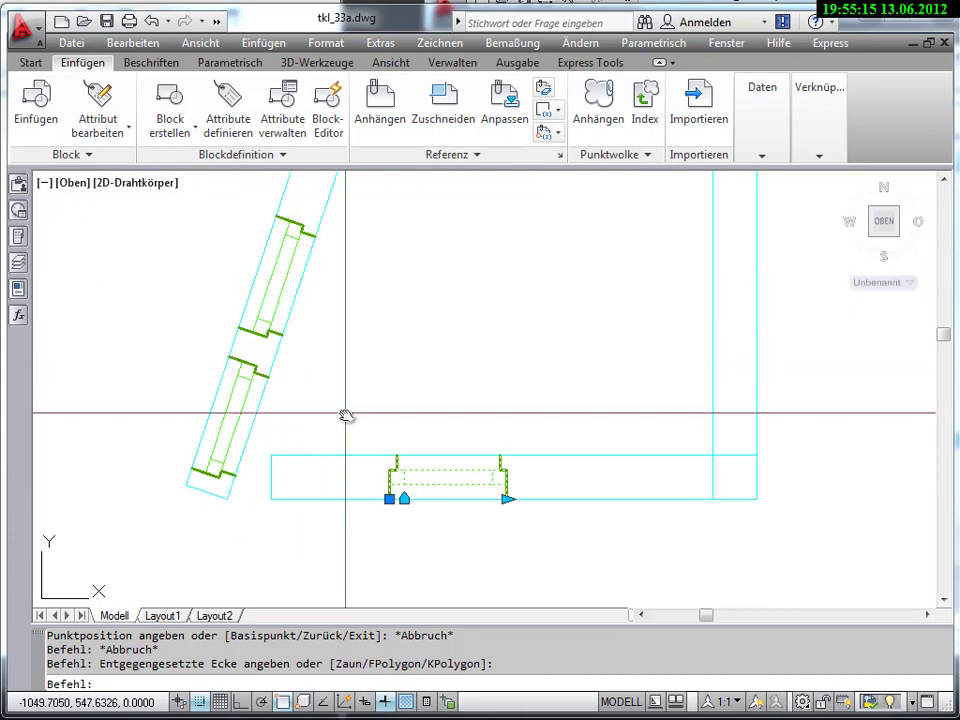
pyautogui.moveTo(345, 416); pyautogui.dragTo(236, 412, button='middle')
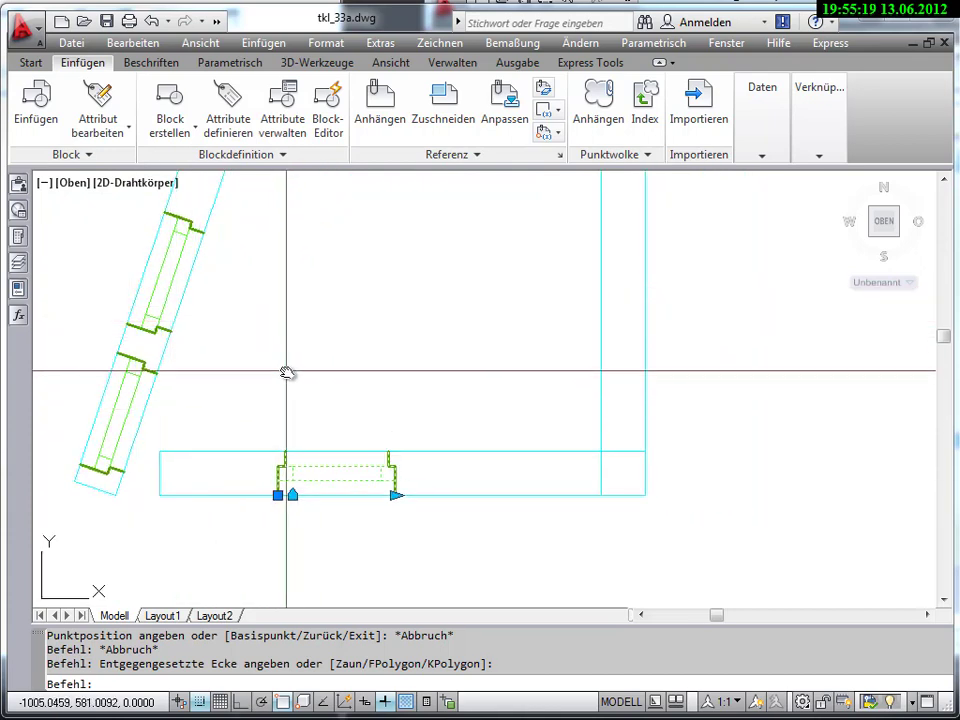
pyautogui.moveTo(287, 373); pyautogui.dragTo(291, 444, button='middle')
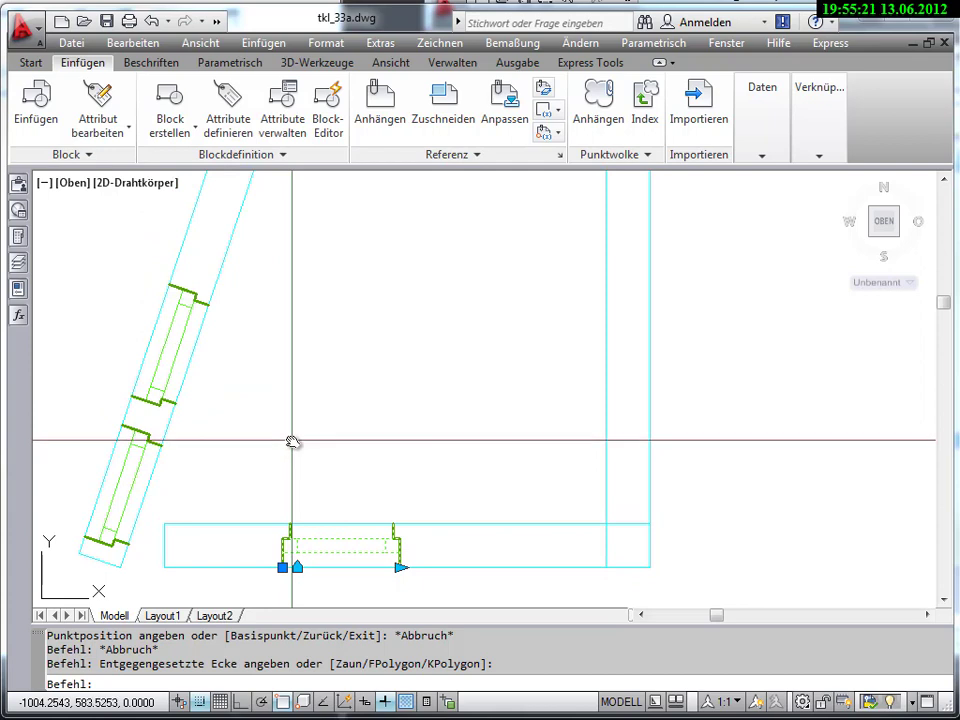